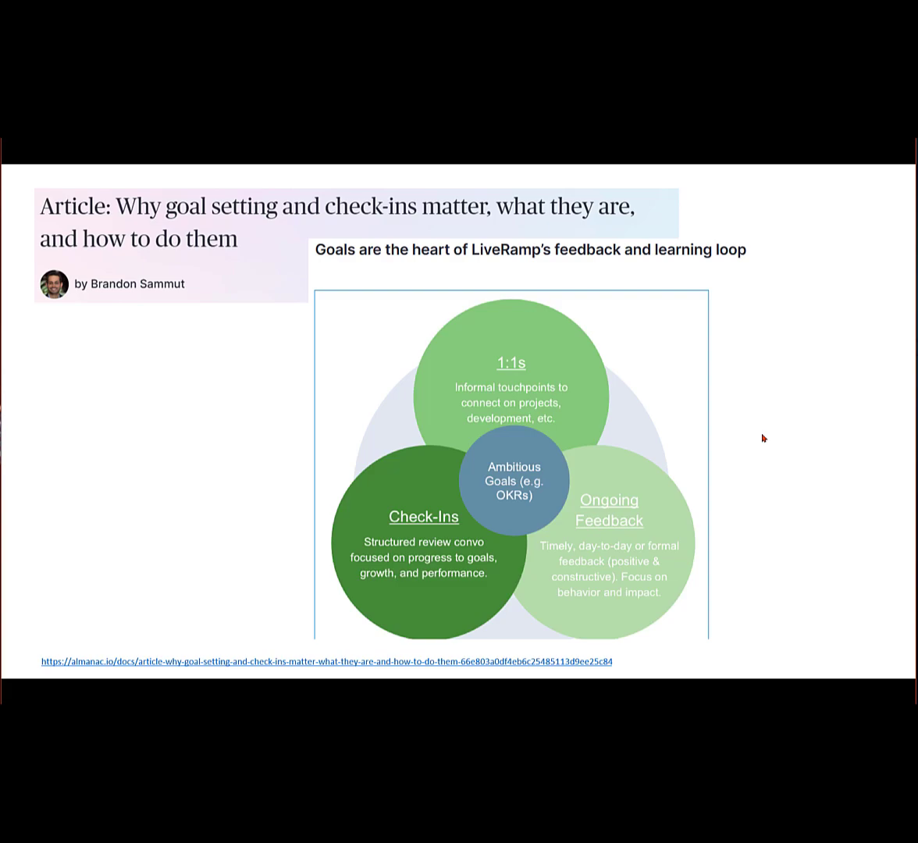
Advance the presentation past the LiveRamp goals diagram to the 'Why goals matter' slide
{"action": "left_click", "coordinate": [754, 444]}
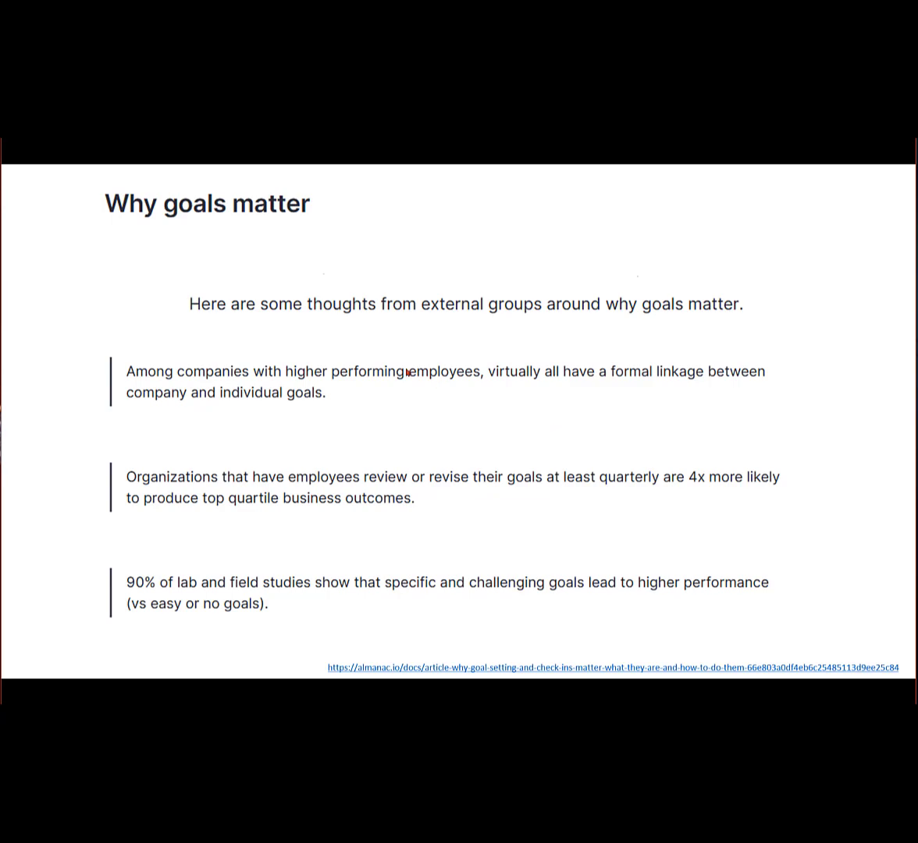
Advance through the 'Start Your Thinking Here' slide to the Workday goal-setting slide
{"action": "key", "text": "Right"}
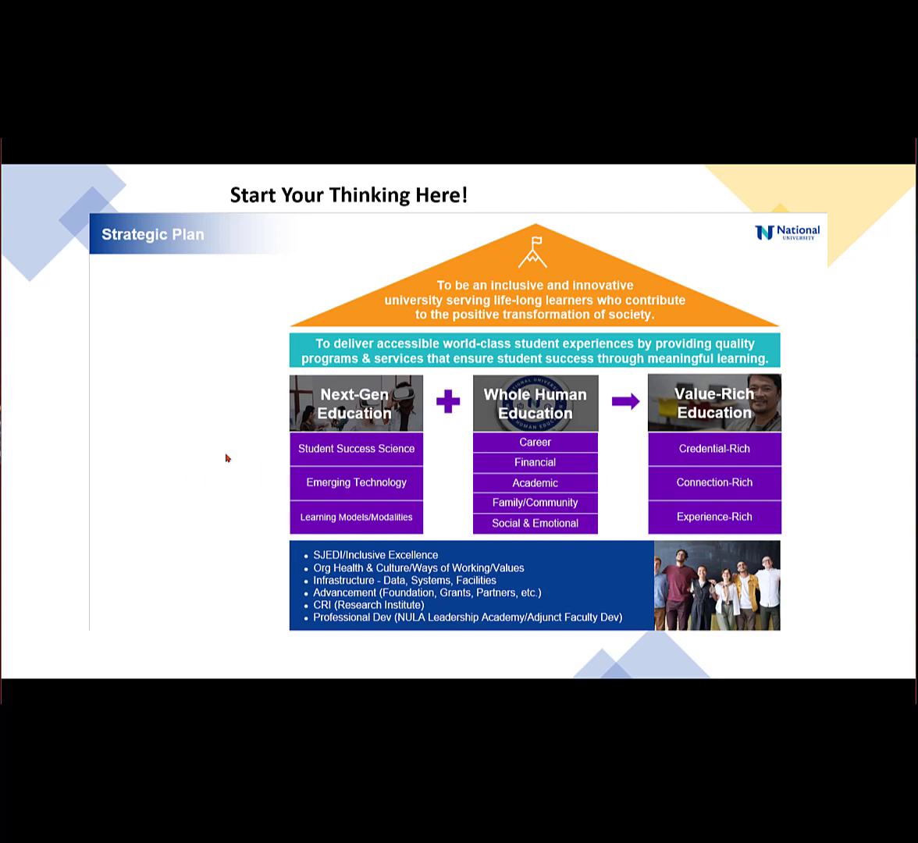
{"action": "key", "text": "Right"}
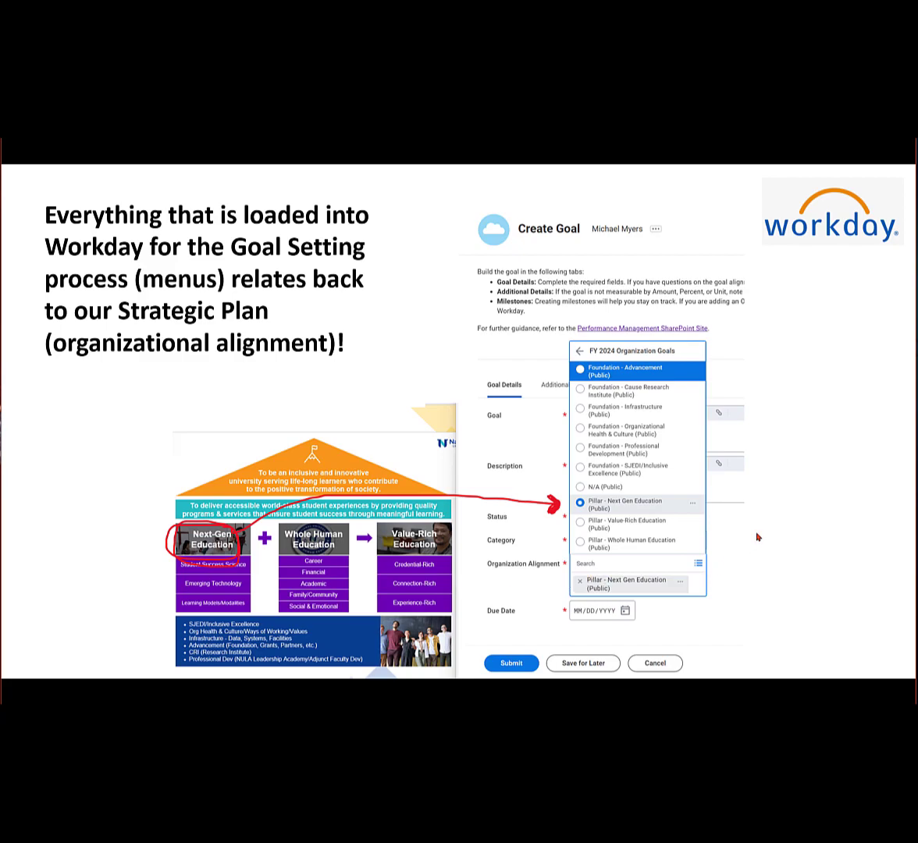
Review the three goals, their category notes and milestone dates in Excel, then return to Workday home
{"action": "key", "text": "alt+Tab"}
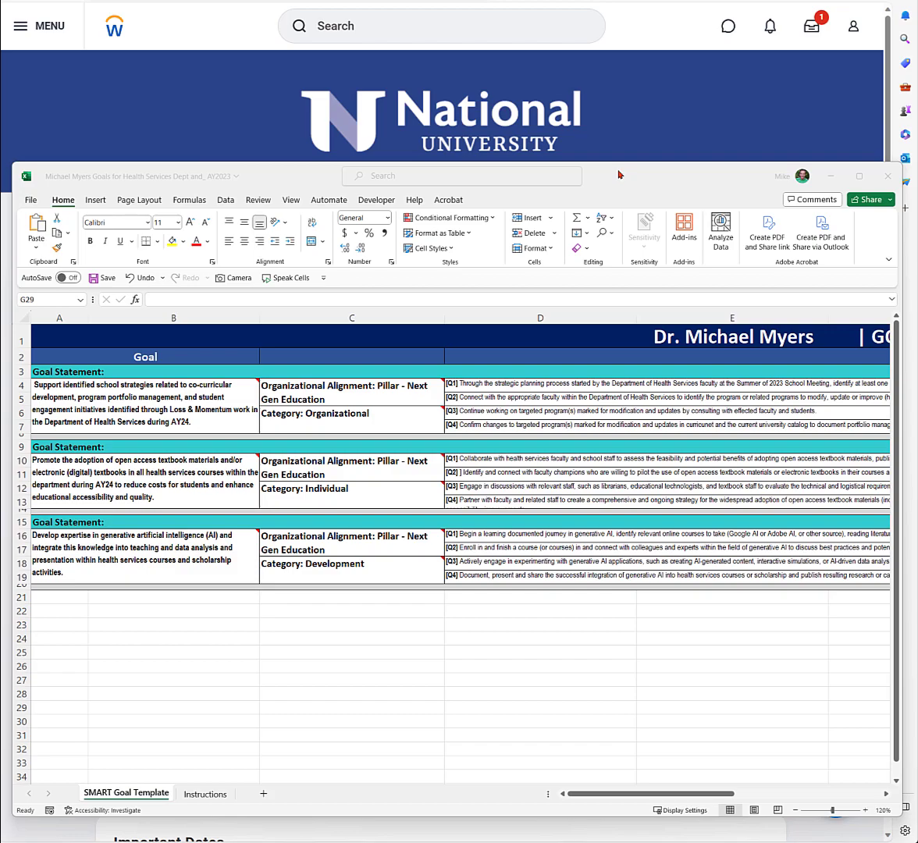
{"action": "mouse_move", "coordinate": [617, 176]}
{"action": "left_mouse_down"}
{"action": "mouse_move", "coordinate": [506, 168]}
{"action": "mouse_move", "coordinate": [622, 159]}
{"action": "left_mouse_up"}
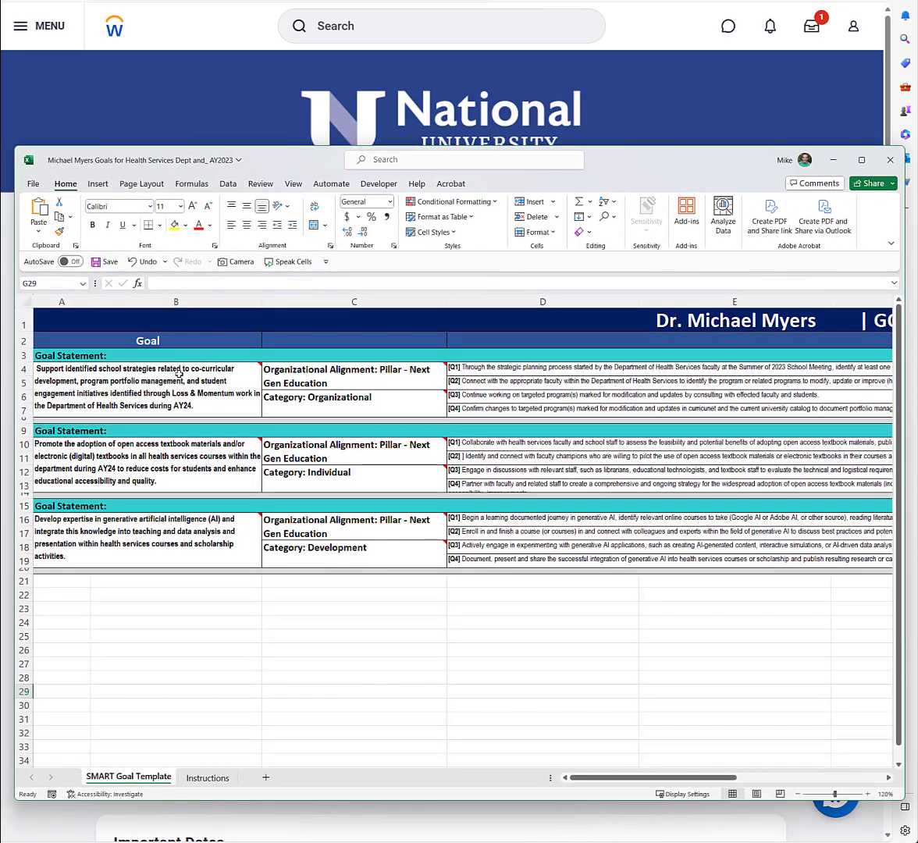
{"action": "mouse_move", "coordinate": [344, 400]}
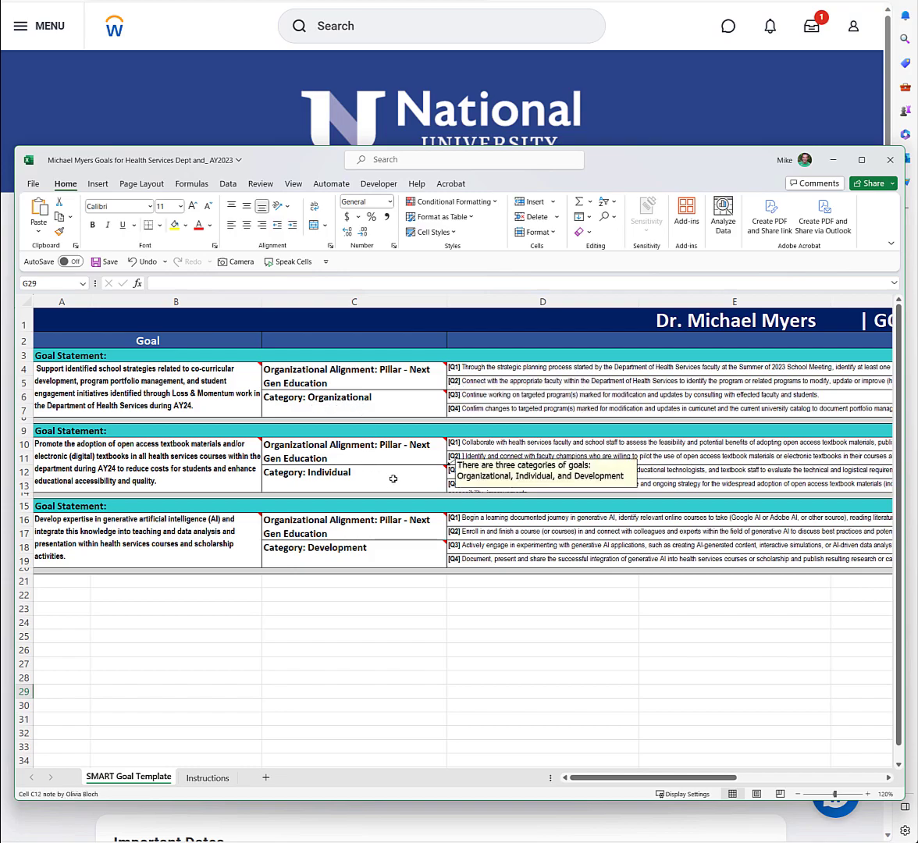
{"action": "mouse_move", "coordinate": [393, 556]}
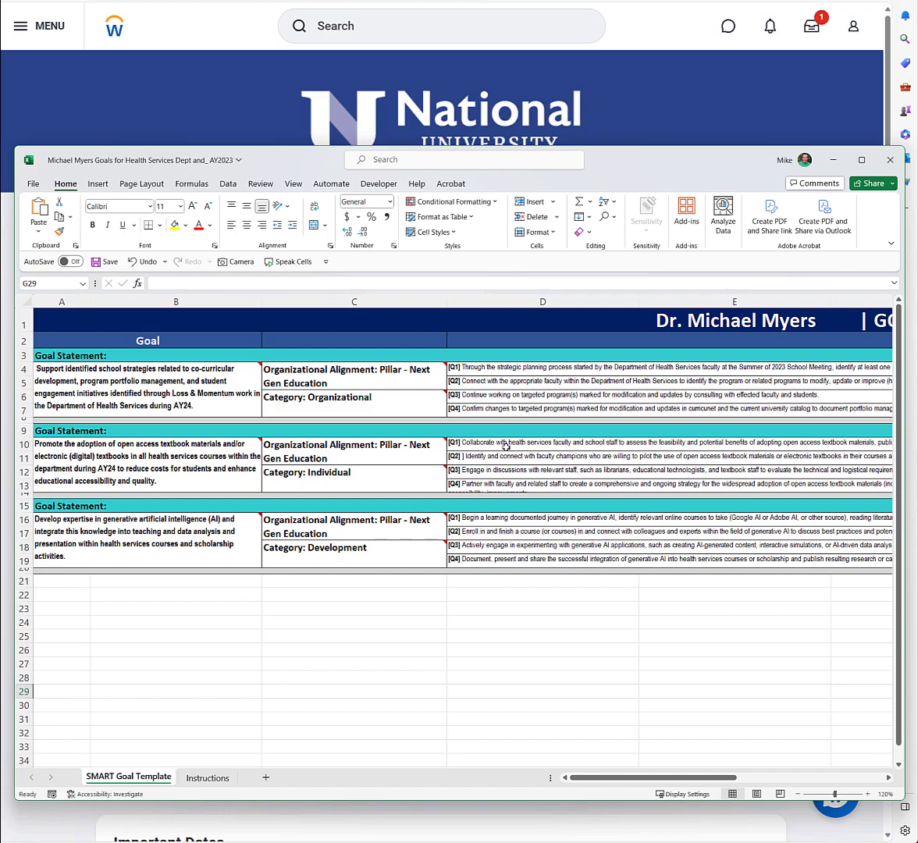
{"action": "left_click_drag", "start_coordinate": [606, 778], "coordinate": [755, 780]}
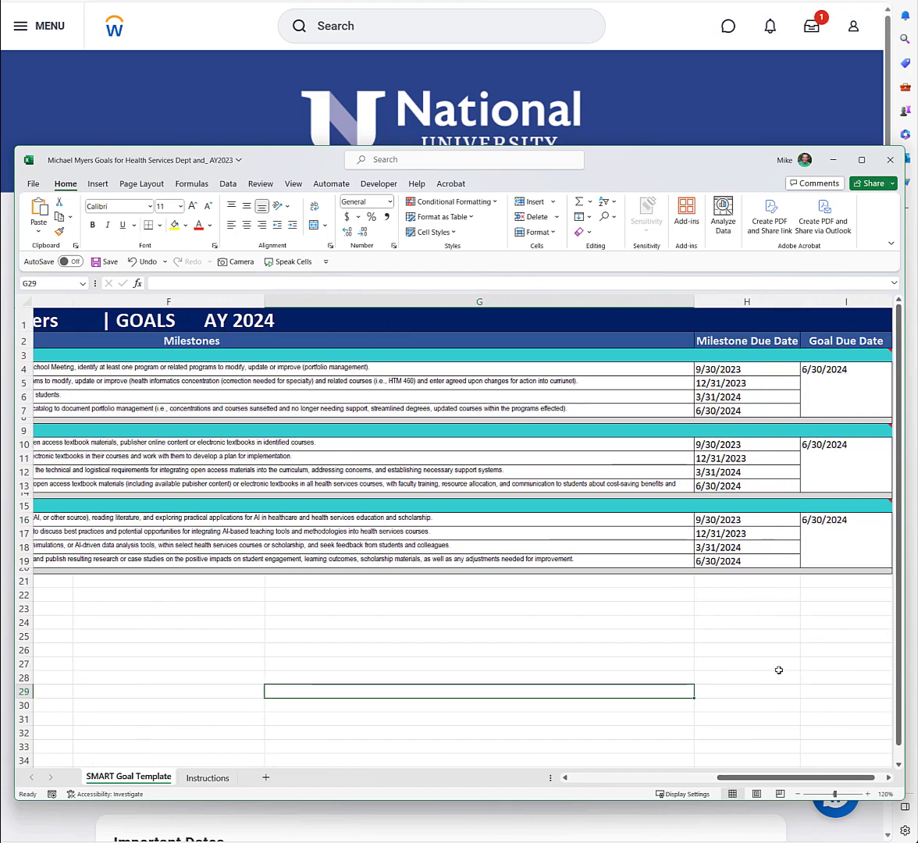
{"action": "left_click", "coordinate": [669, 640]}
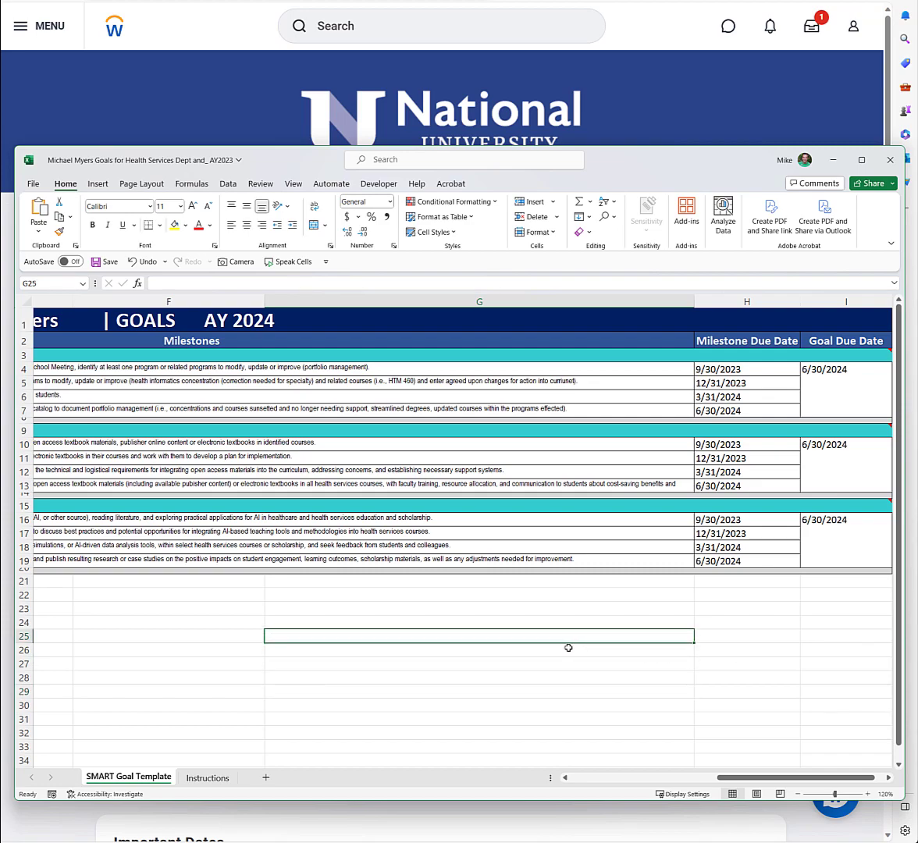
{"action": "left_click_drag", "start_coordinate": [656, 161], "coordinate": [589, 220]}
{"action": "left_click", "coordinate": [596, 134]}
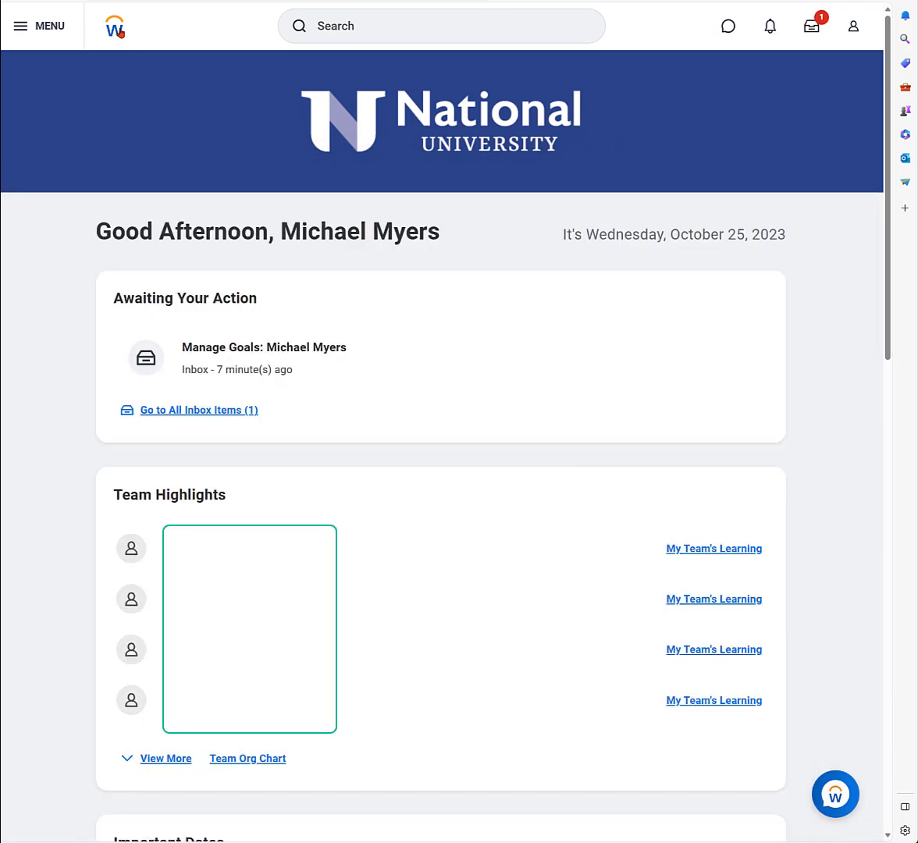
Open the Manage Goals task from Awaiting Your Action, check the Excel note, and return to Revise Goal
{"action": "left_click", "coordinate": [118, 31]}
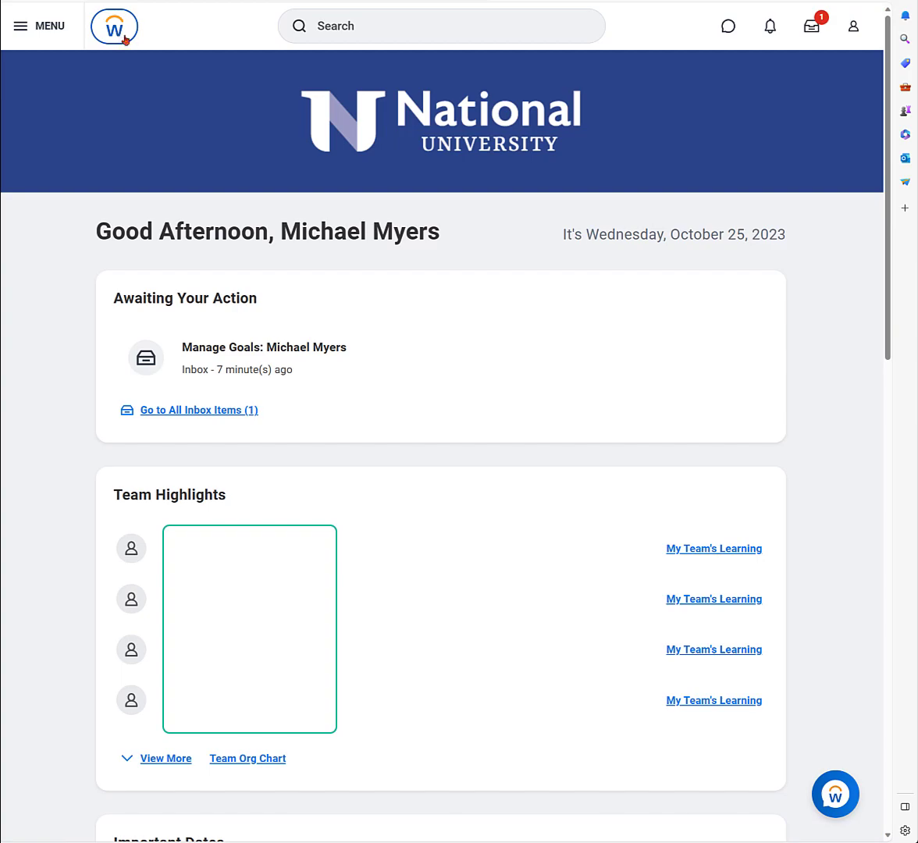
{"action": "left_click", "coordinate": [269, 356]}
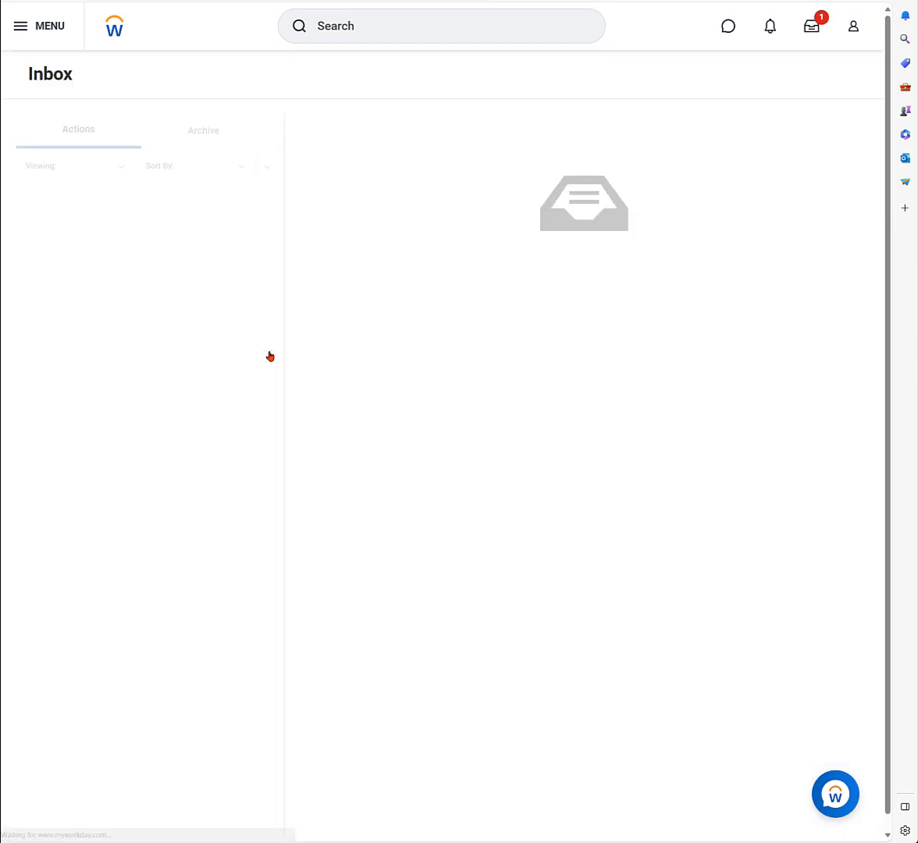
{"action": "key", "text": "alt+Tab"}
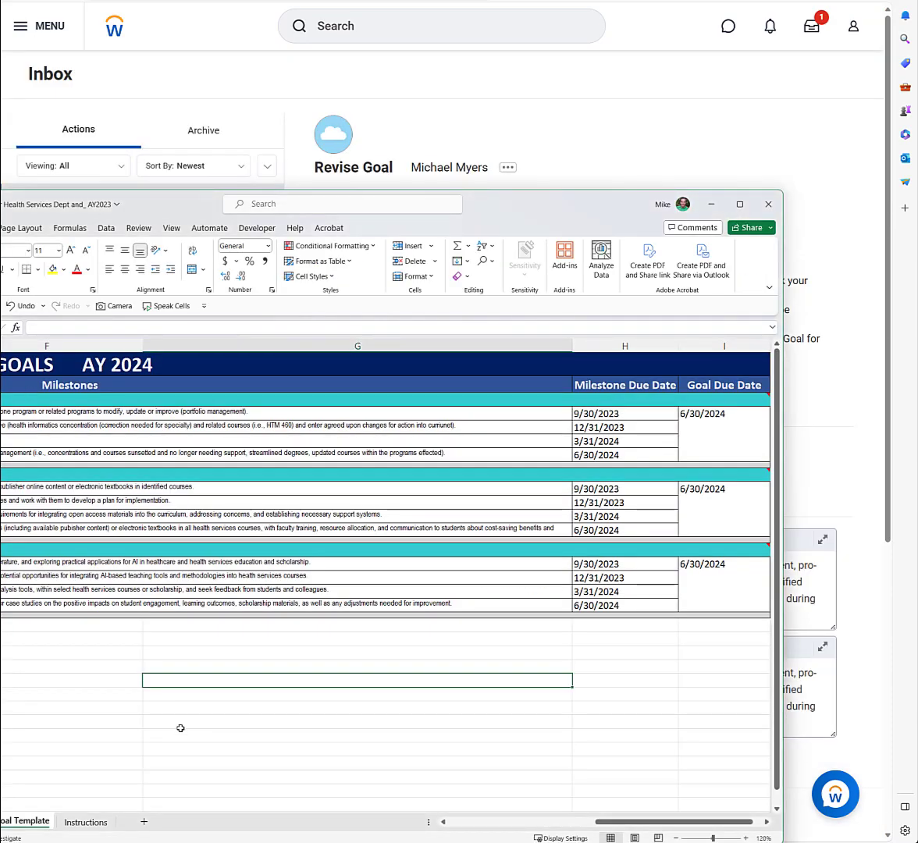
{"action": "left_click_drag", "start_coordinate": [611, 828], "coordinate": [465, 827]}
{"action": "mouse_move", "coordinate": [187, 441]}
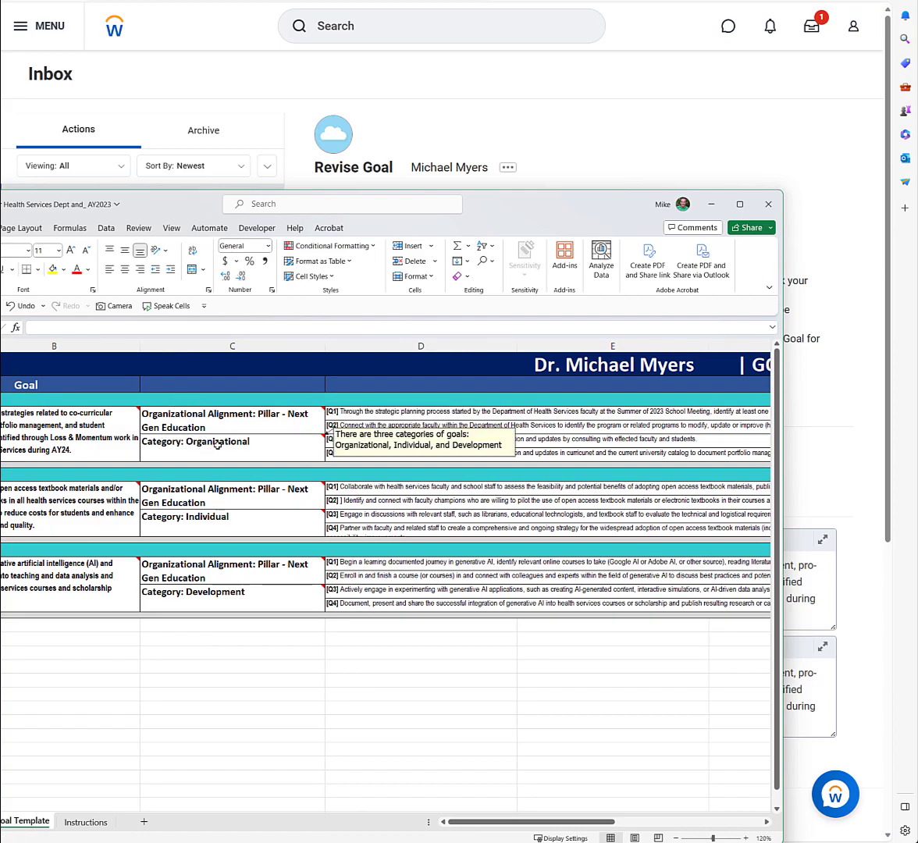
{"action": "left_click", "coordinate": [582, 136]}
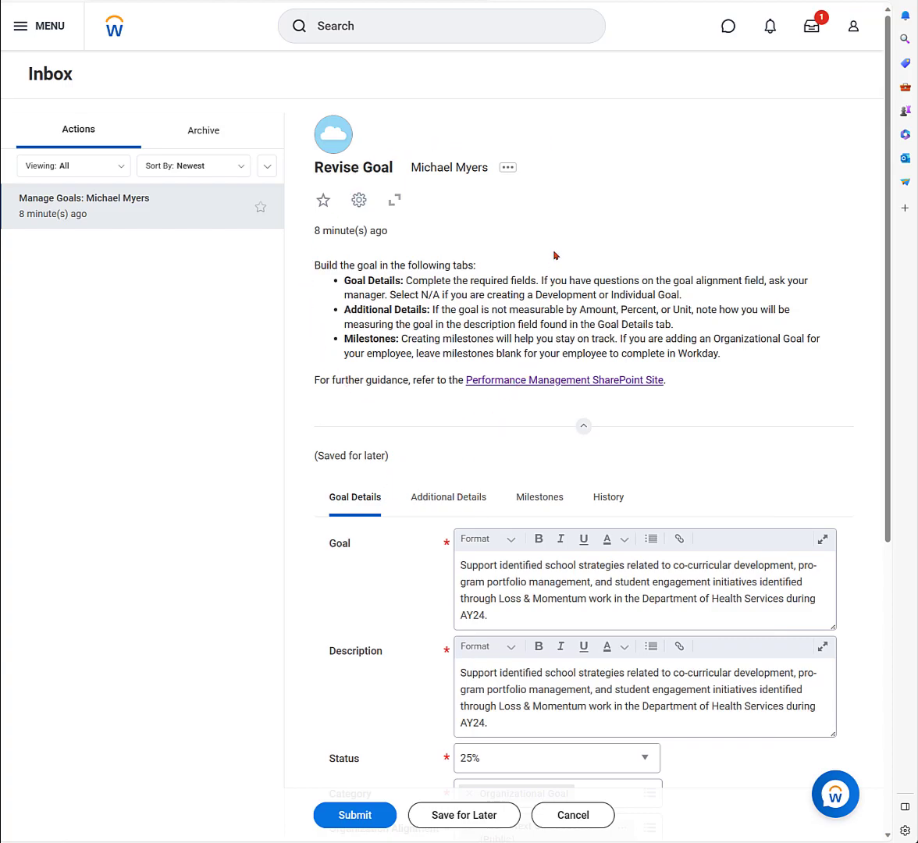
{"action": "scroll", "coordinate": [555, 252], "scroll_direction": "down", "scroll_amount": 3}
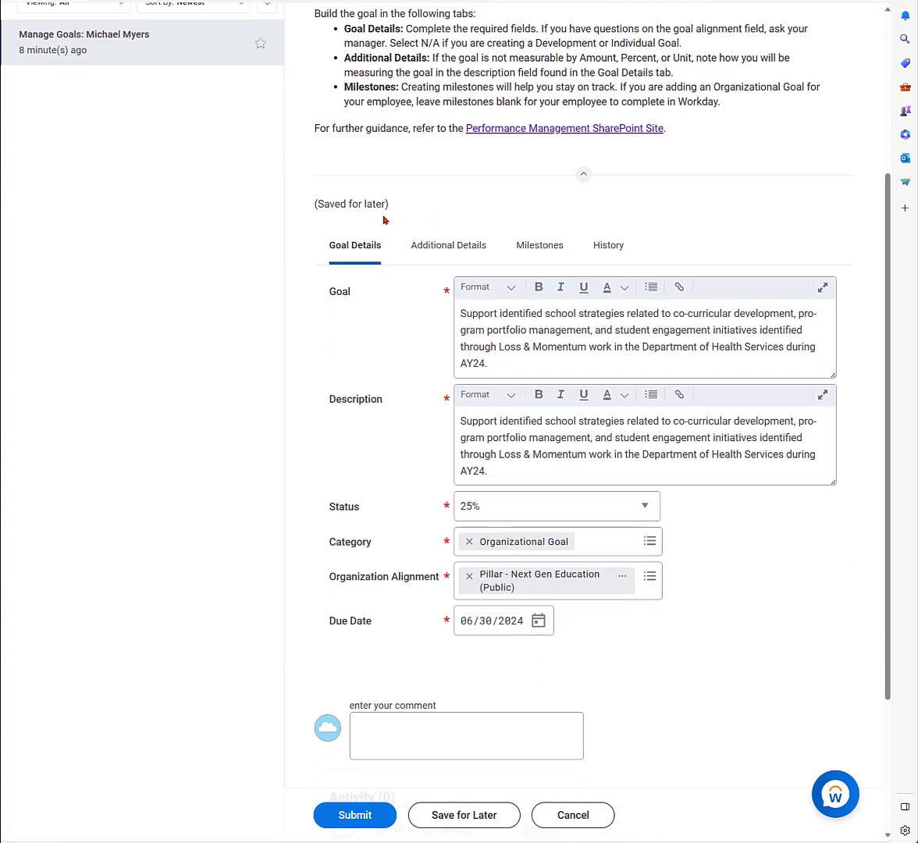
{"action": "left_click", "coordinate": [448, 246]}
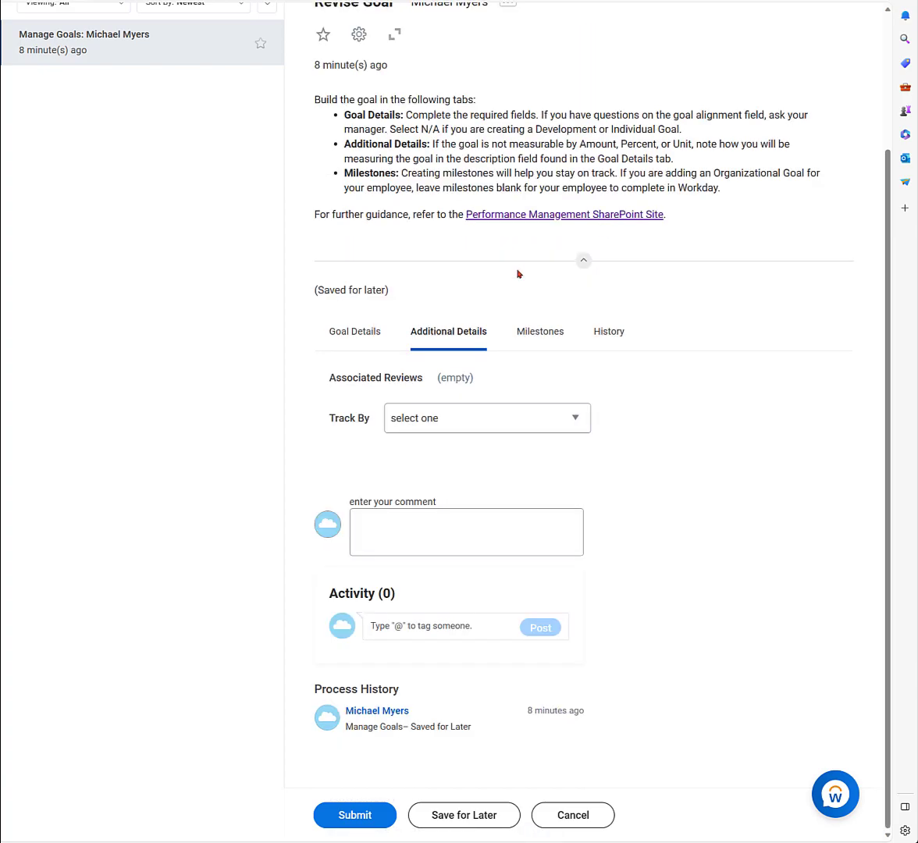
{"action": "left_click", "coordinate": [532, 334]}
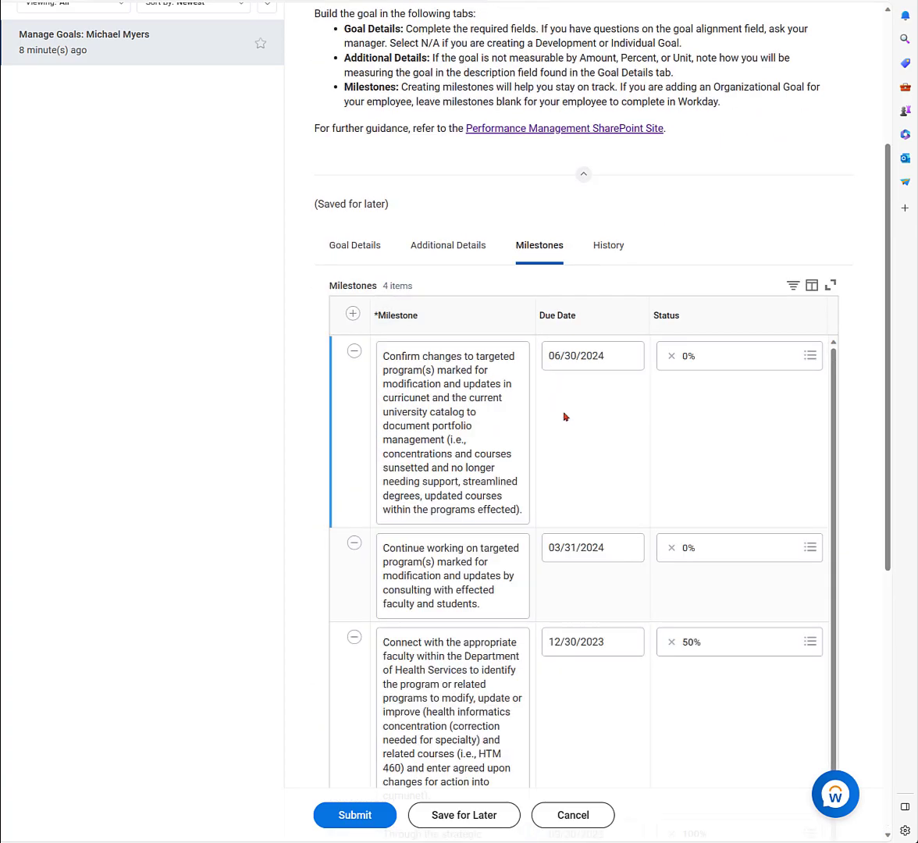
{"action": "scroll", "coordinate": [567, 426], "scroll_direction": "down", "scroll_amount": 1}
{"action": "scroll", "coordinate": [569, 434], "scroll_direction": "down", "scroll_amount": 1}
{"action": "scroll", "coordinate": [571, 433], "scroll_direction": "up", "scroll_amount": 4}
{"action": "left_click", "coordinate": [606, 497]}
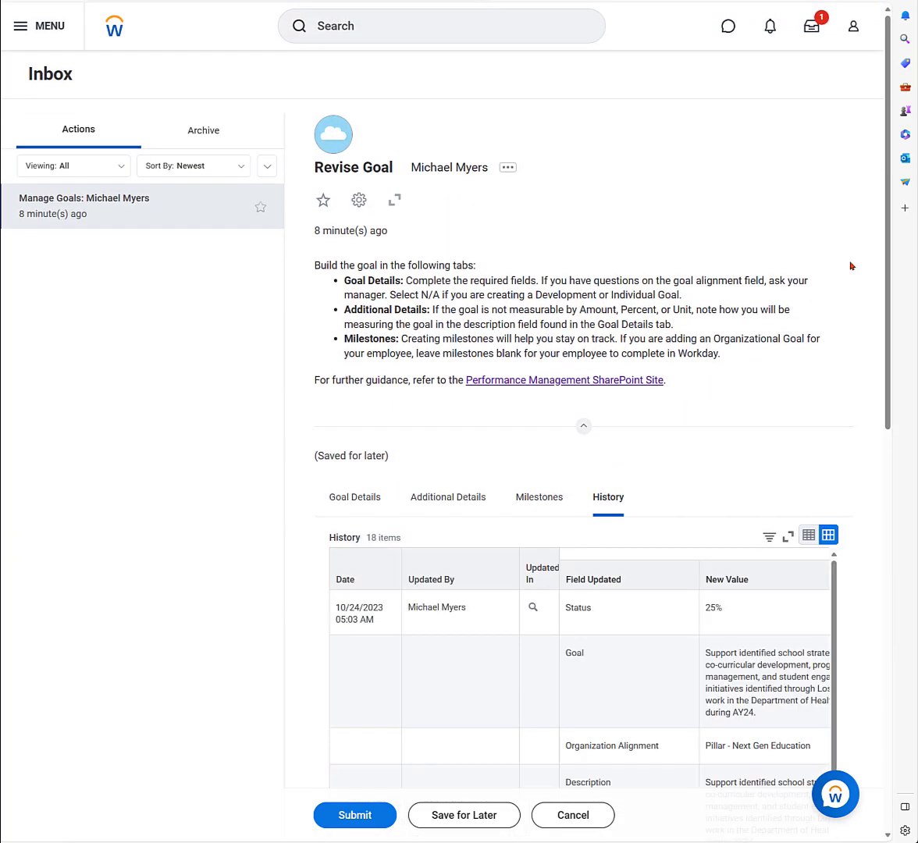
{"action": "scroll", "coordinate": [674, 267], "scroll_direction": "down", "scroll_amount": 1}
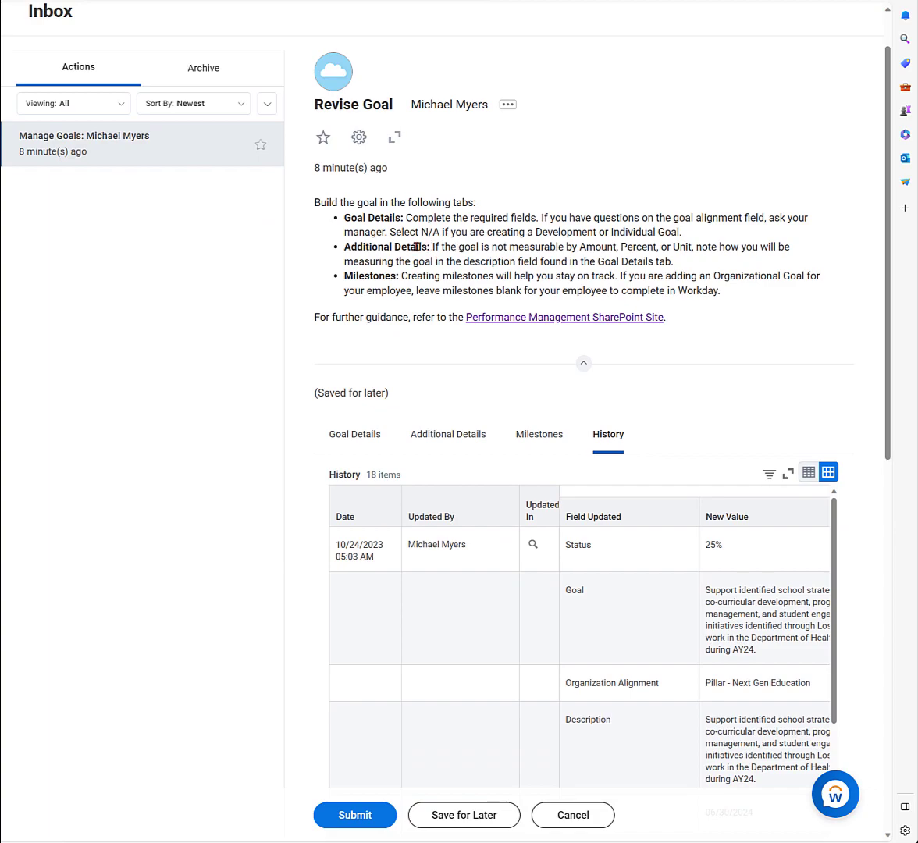
{"action": "left_click", "coordinate": [338, 435]}
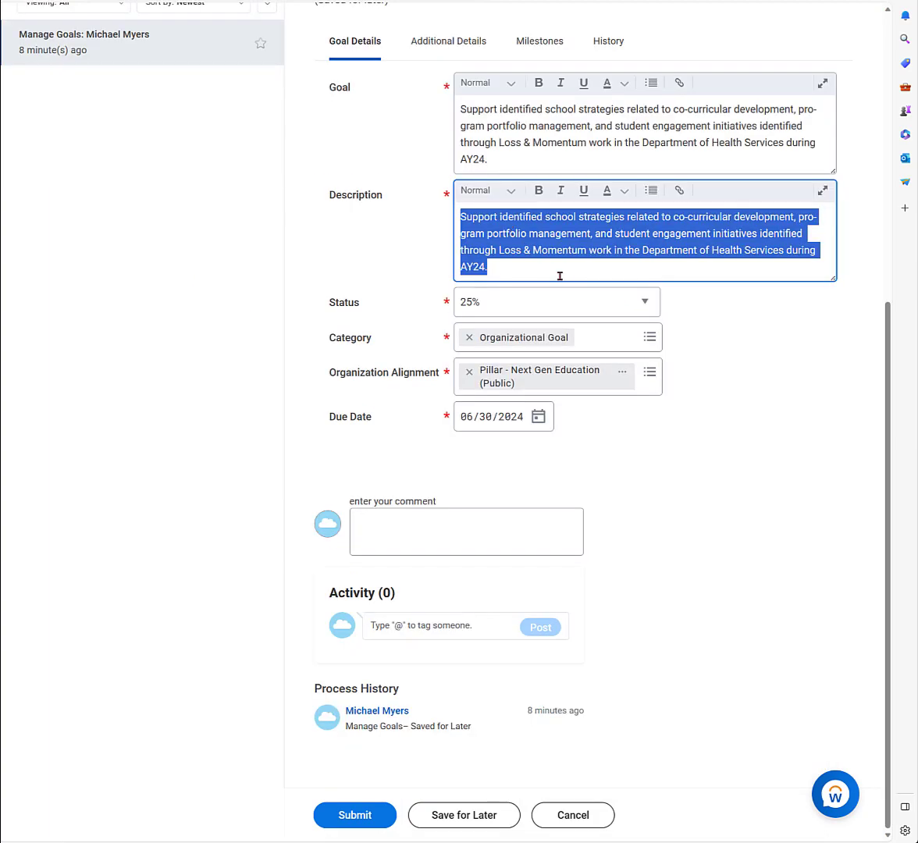
{"action": "left_click", "coordinate": [648, 303]}
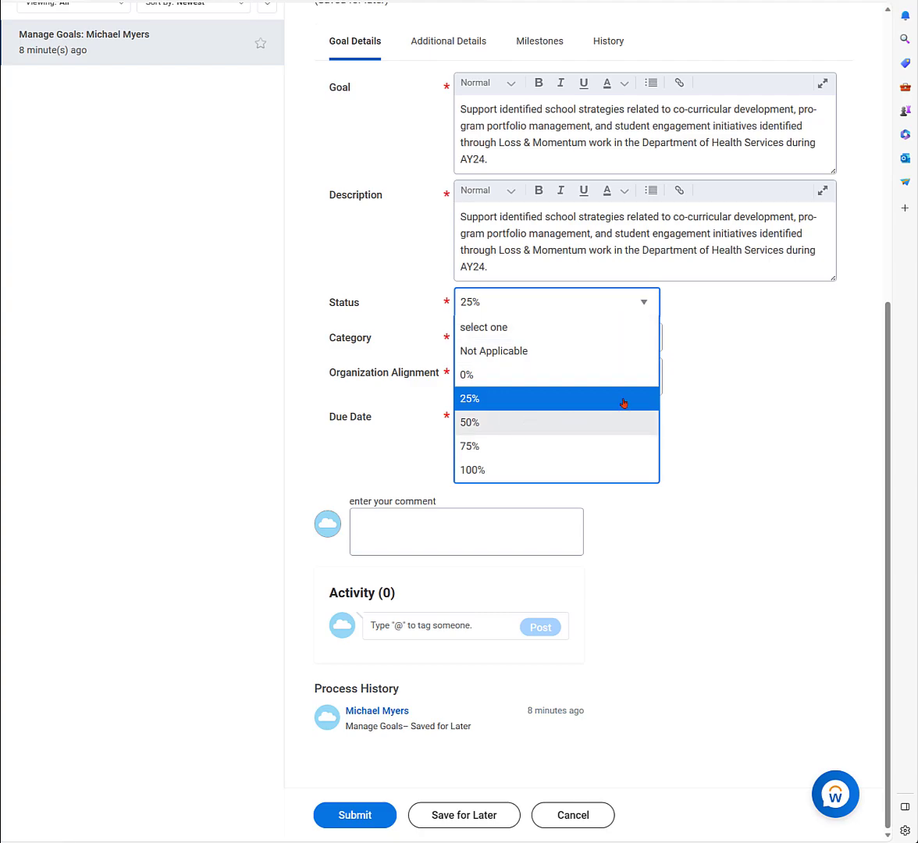
{"action": "left_click", "coordinate": [719, 345]}
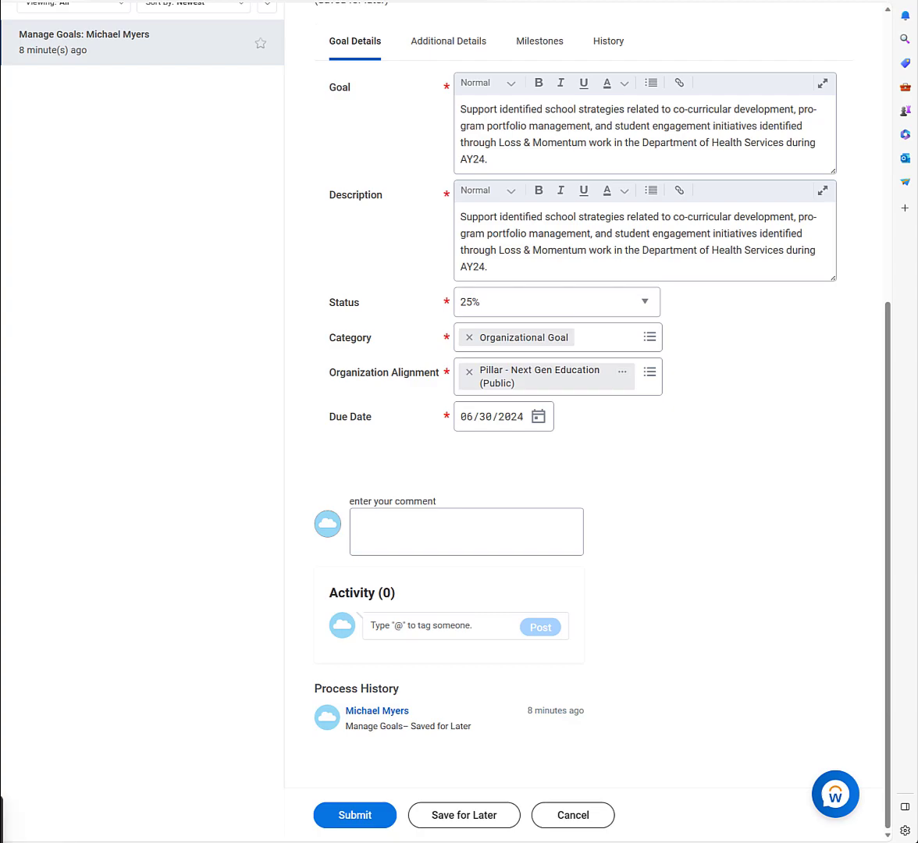
Rearrange the PowerPoint window, then send it away to reveal the filled-in Revise Goal form
{"action": "key", "text": "alt+Tab"}
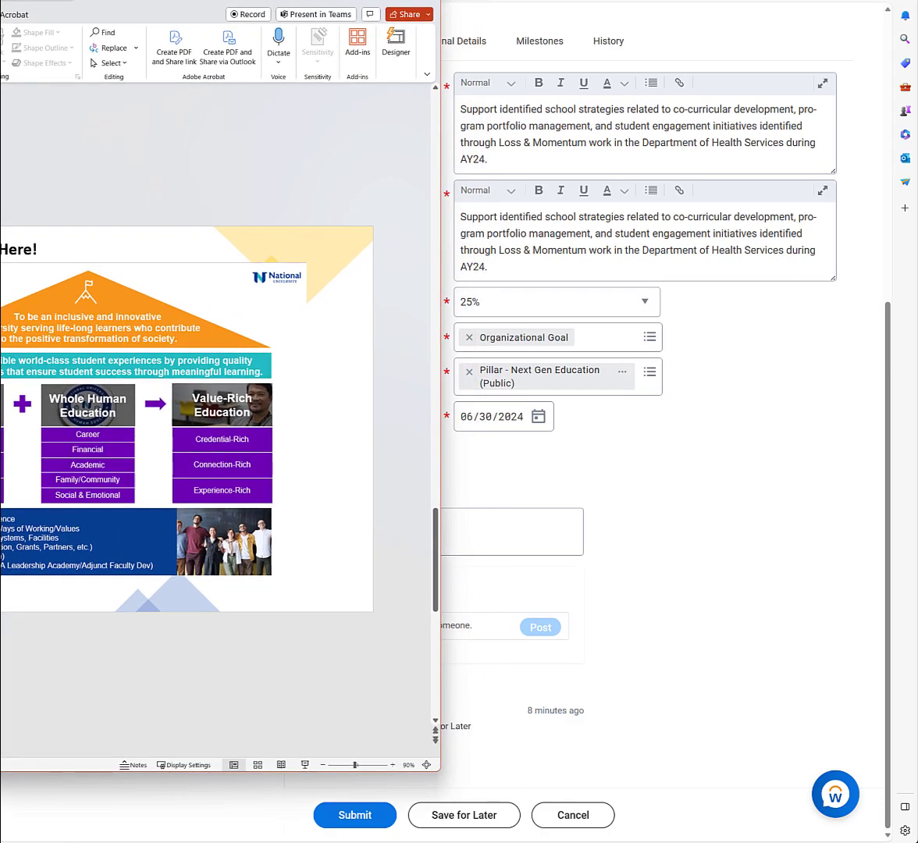
{"action": "left_click_drag", "start_coordinate": [237, 0], "coordinate": [272, 135]}
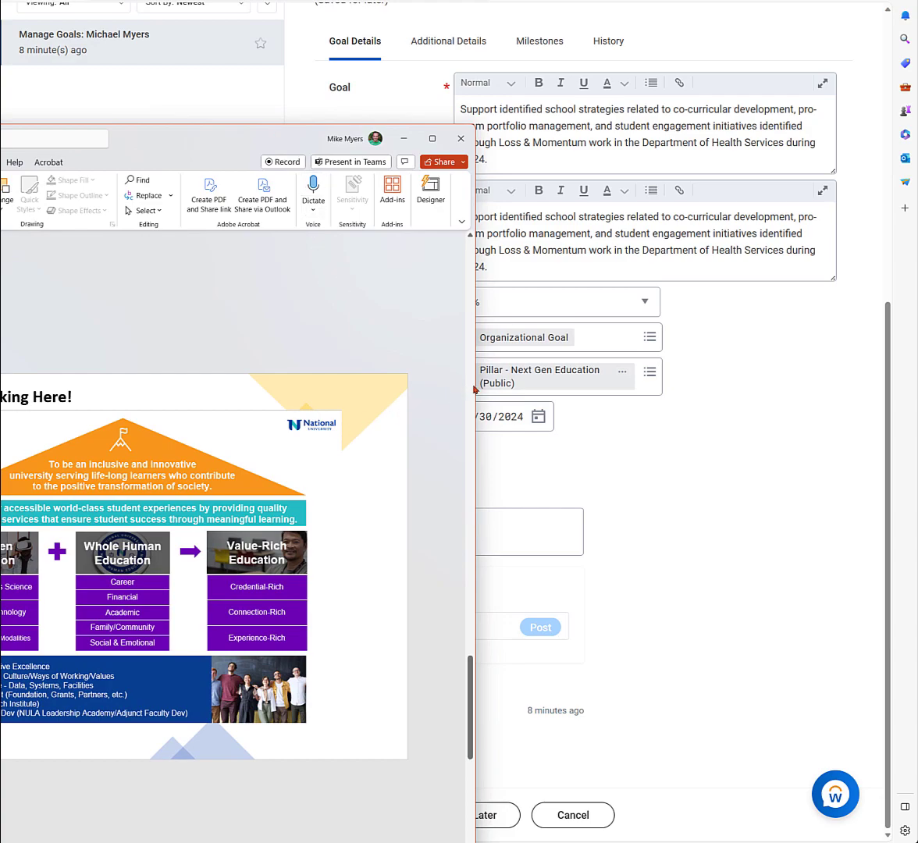
{"action": "left_click_drag", "start_coordinate": [474, 388], "coordinate": [442, 378]}
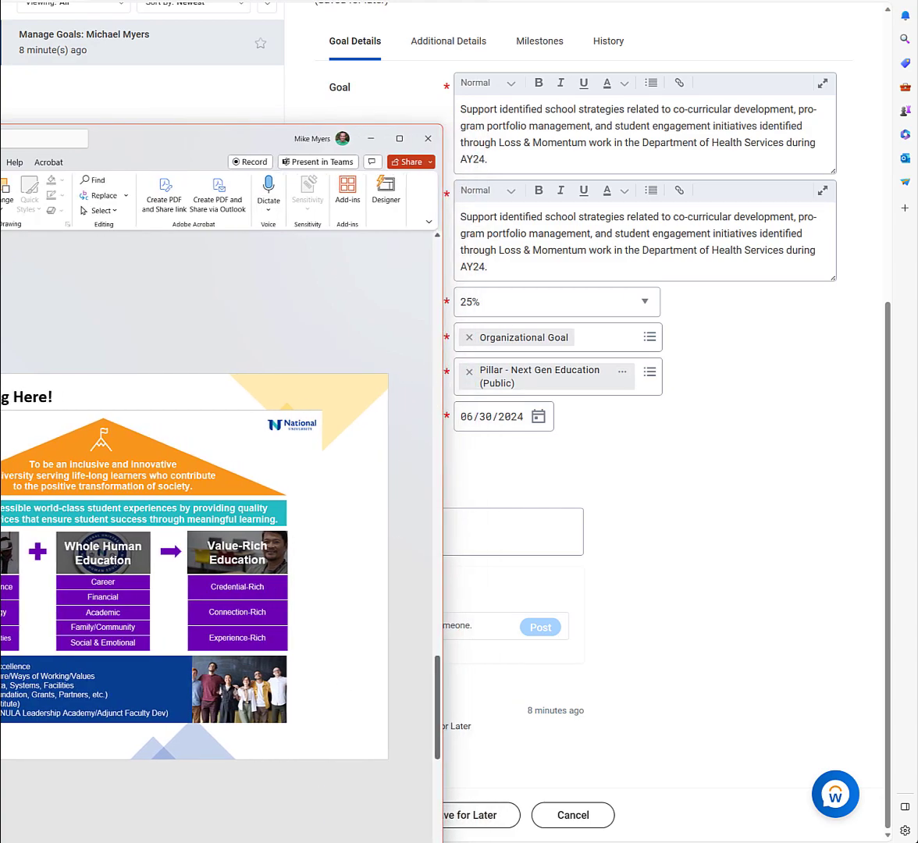
{"action": "left_click_drag", "start_coordinate": [437, 703], "coordinate": [393, 783]}
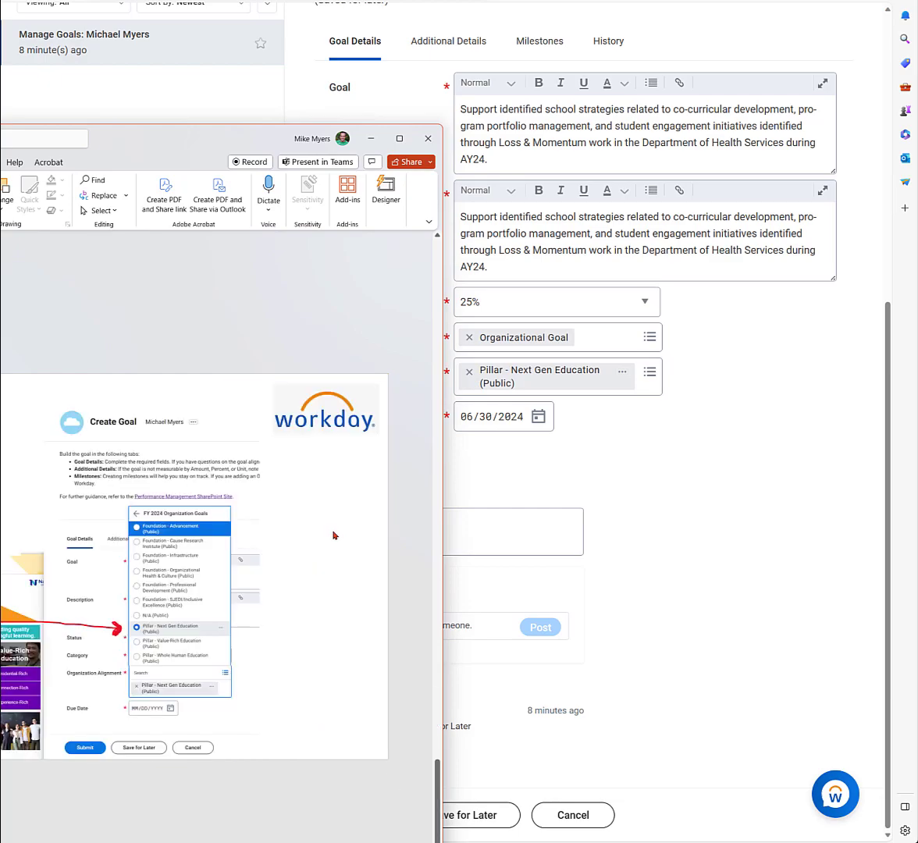
{"action": "left_click", "coordinate": [399, 138]}
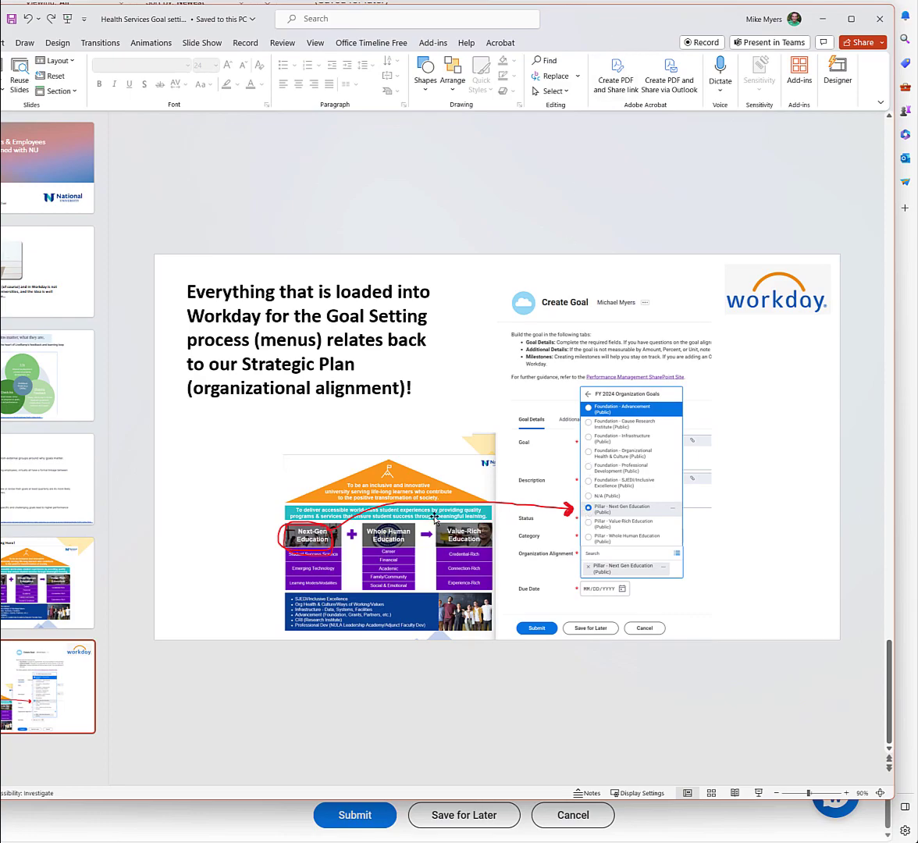
{"action": "key", "text": "alt+Tab"}
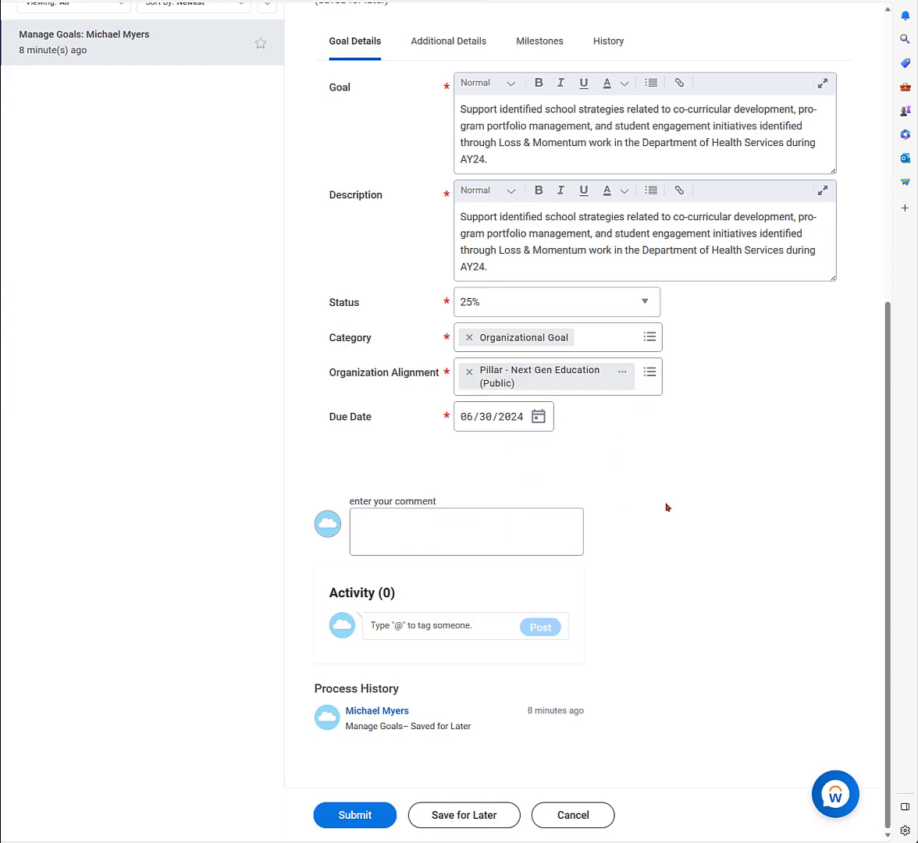
Show the draft goal's Milestones tab with the goals template spreadsheet beside it
{"action": "scroll", "coordinate": [668, 506], "scroll_direction": "up", "scroll_amount": 1}
{"action": "scroll", "coordinate": [668, 507], "scroll_direction": "up", "scroll_amount": 5}
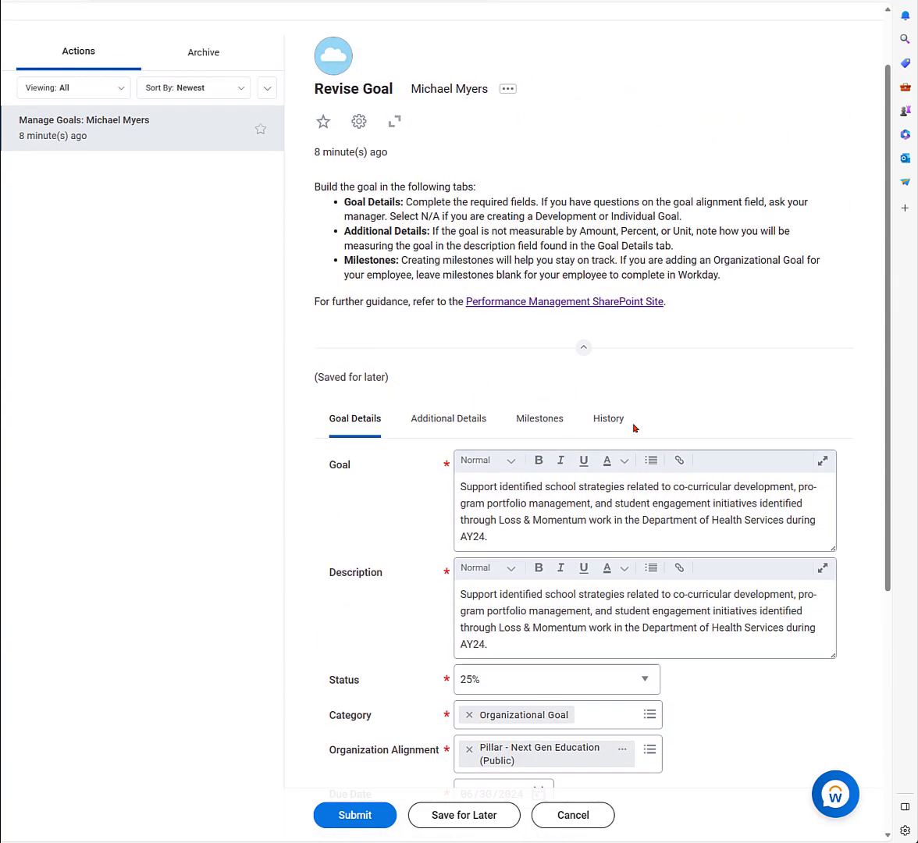
{"action": "left_click", "coordinate": [544, 420]}
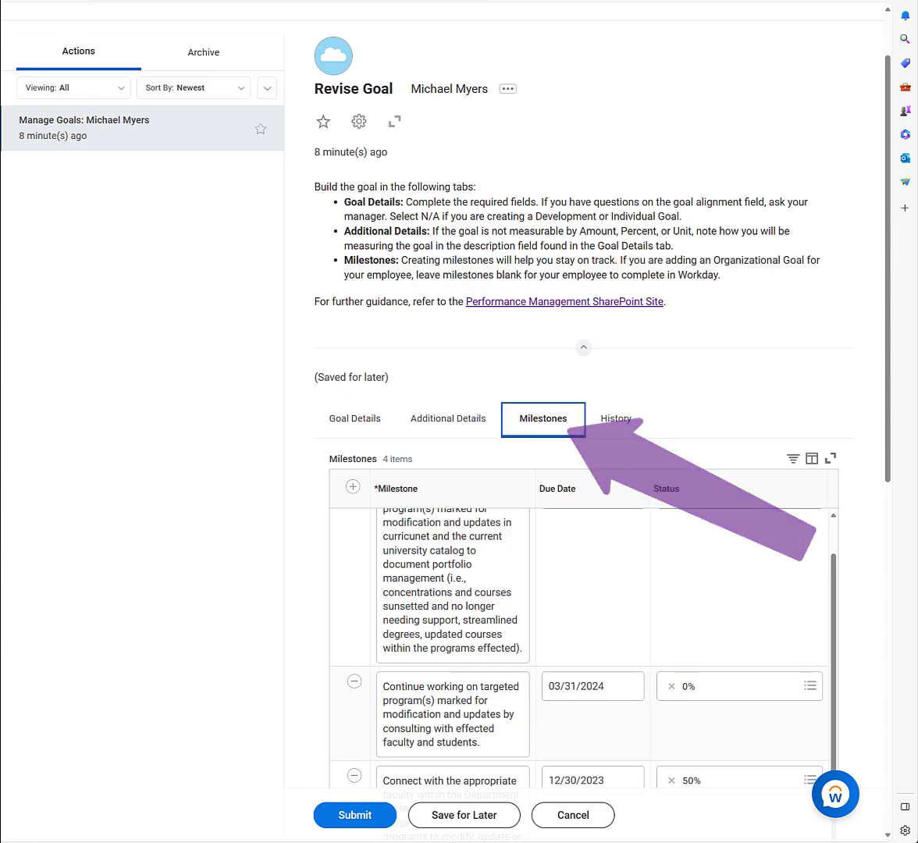
{"action": "key", "text": "alt+Tab"}
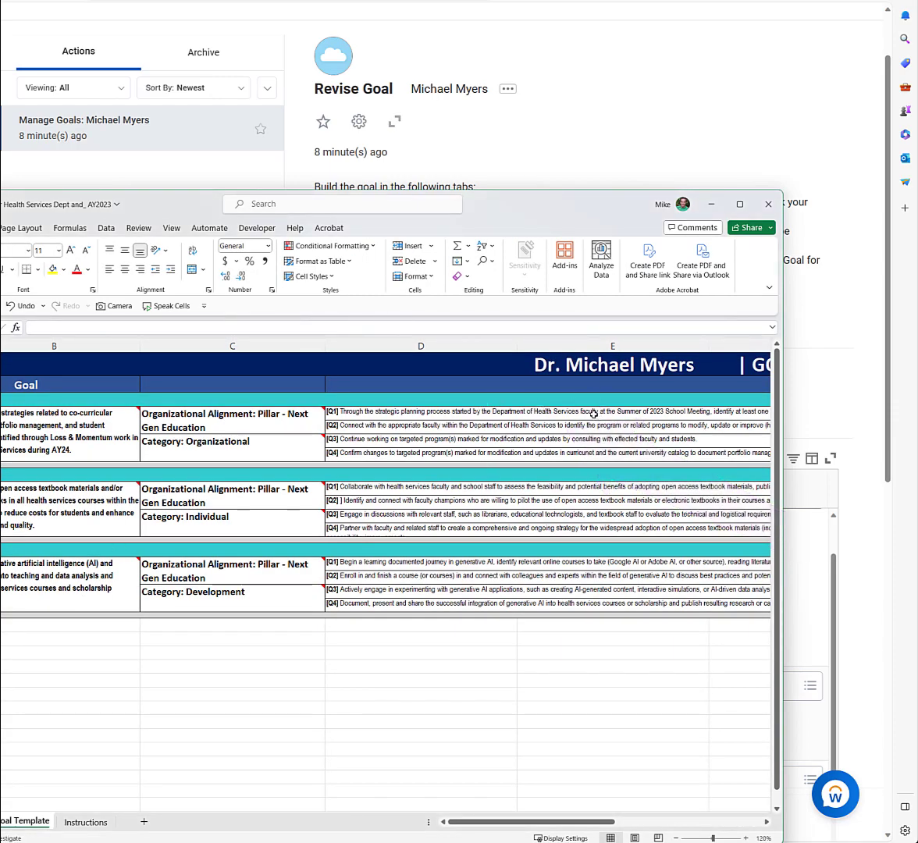
{"action": "left_click_drag", "start_coordinate": [501, 212], "coordinate": [395, 178]}
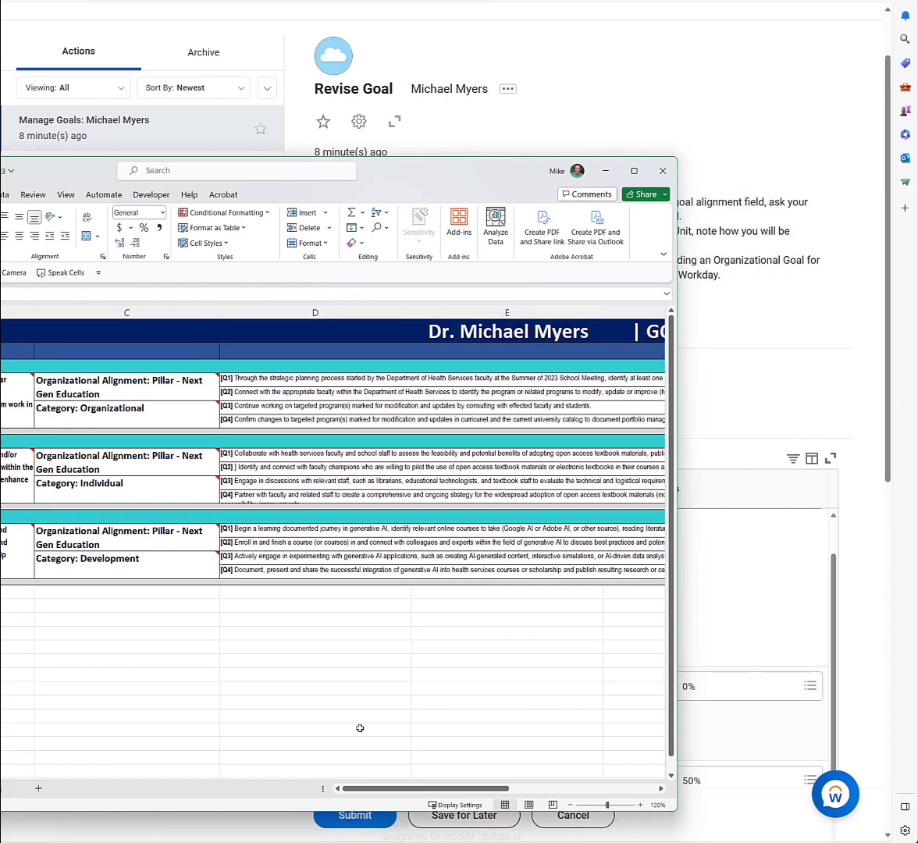
{"action": "left_click_drag", "start_coordinate": [417, 790], "coordinate": [464, 790]}
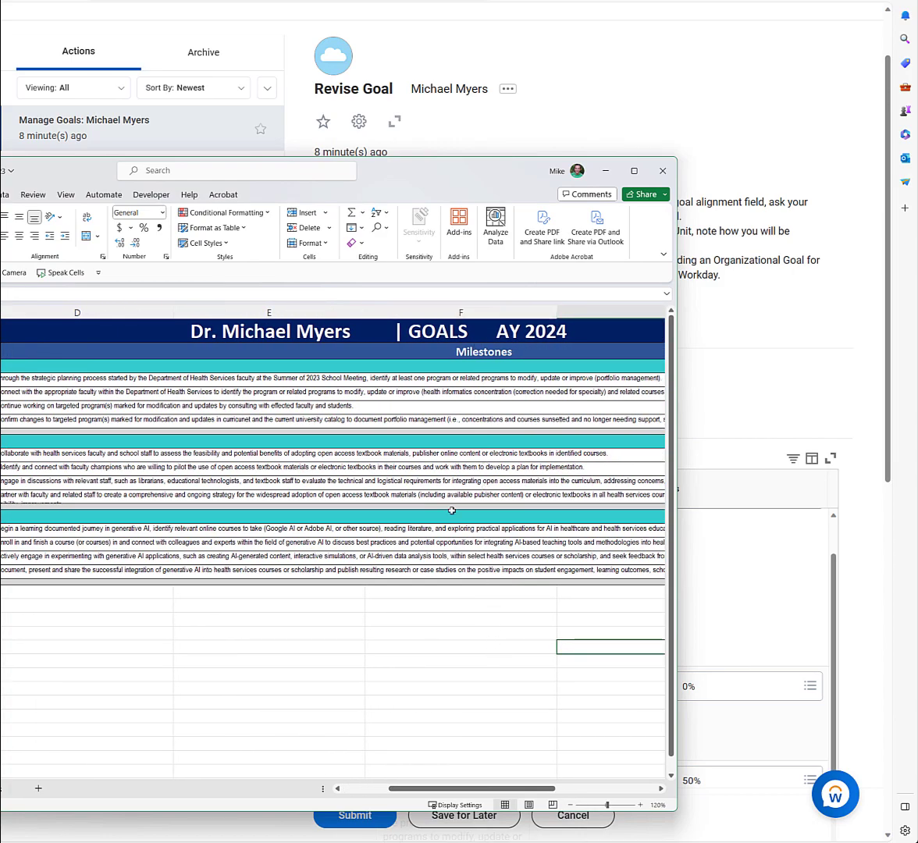
Compare the spreadsheet's Q1 and Q3 milestone text against the form's first milestone row
{"action": "left_click", "coordinate": [272, 382]}
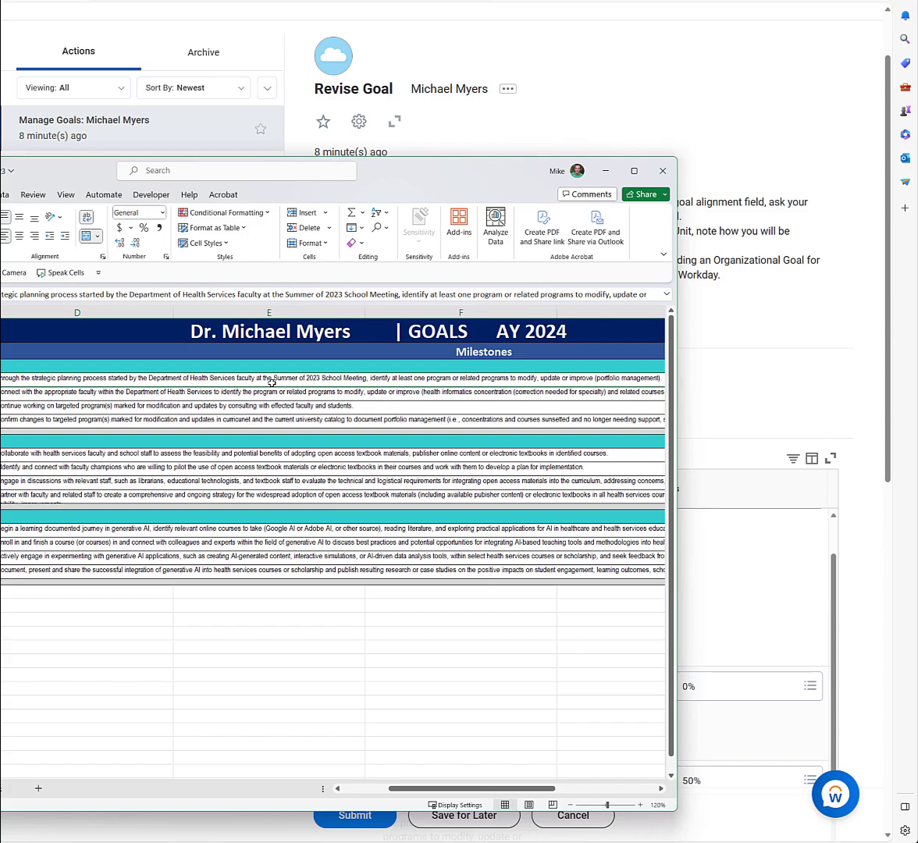
{"action": "left_click", "coordinate": [640, 805]}
{"action": "left_click", "coordinate": [640, 805]}
{"action": "left_click", "coordinate": [640, 805]}
{"action": "left_click", "coordinate": [640, 805]}
{"action": "left_click", "coordinate": [640, 805]}
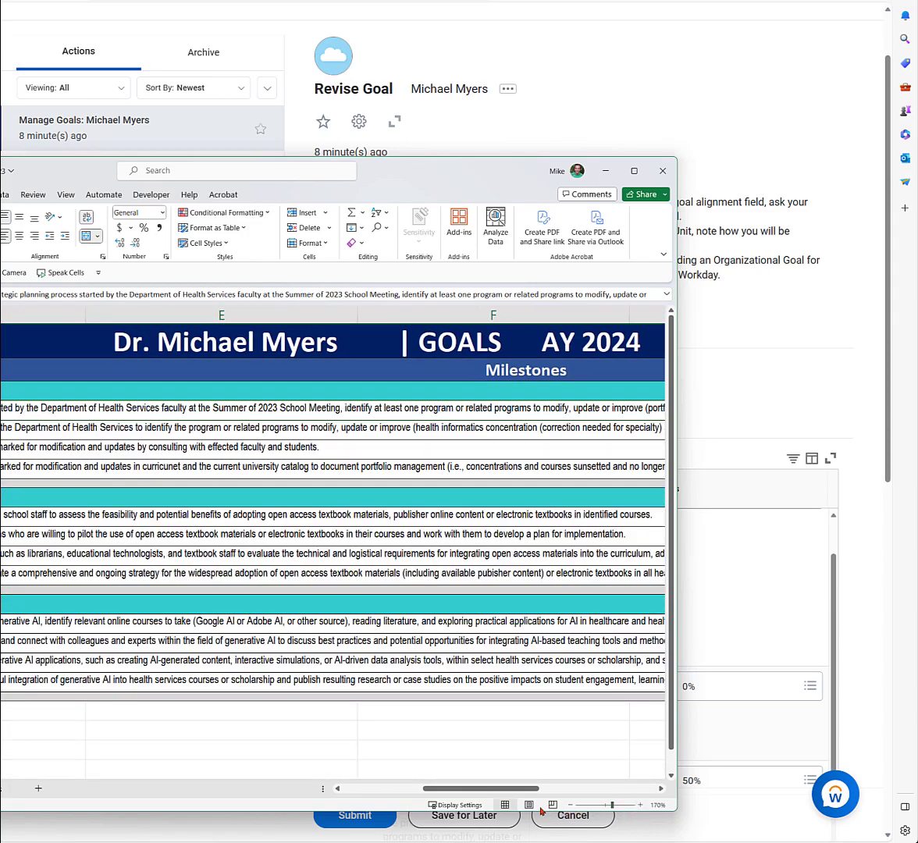
{"action": "left_click_drag", "start_coordinate": [515, 789], "coordinate": [461, 789]}
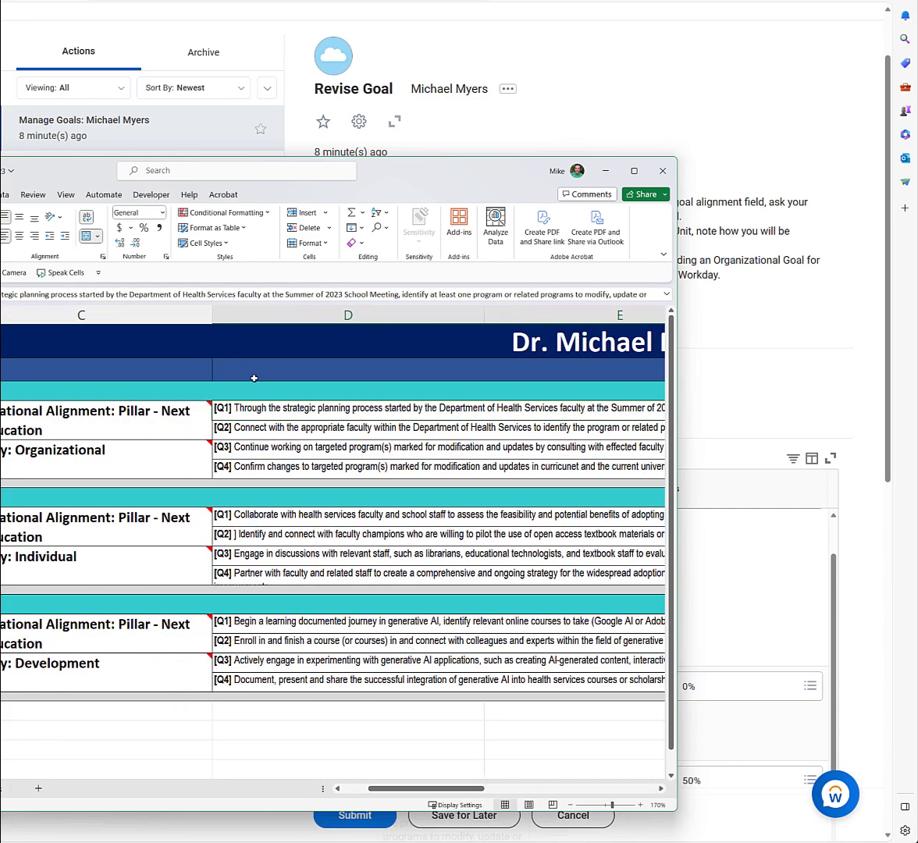
{"action": "left_click", "coordinate": [43, 295]}
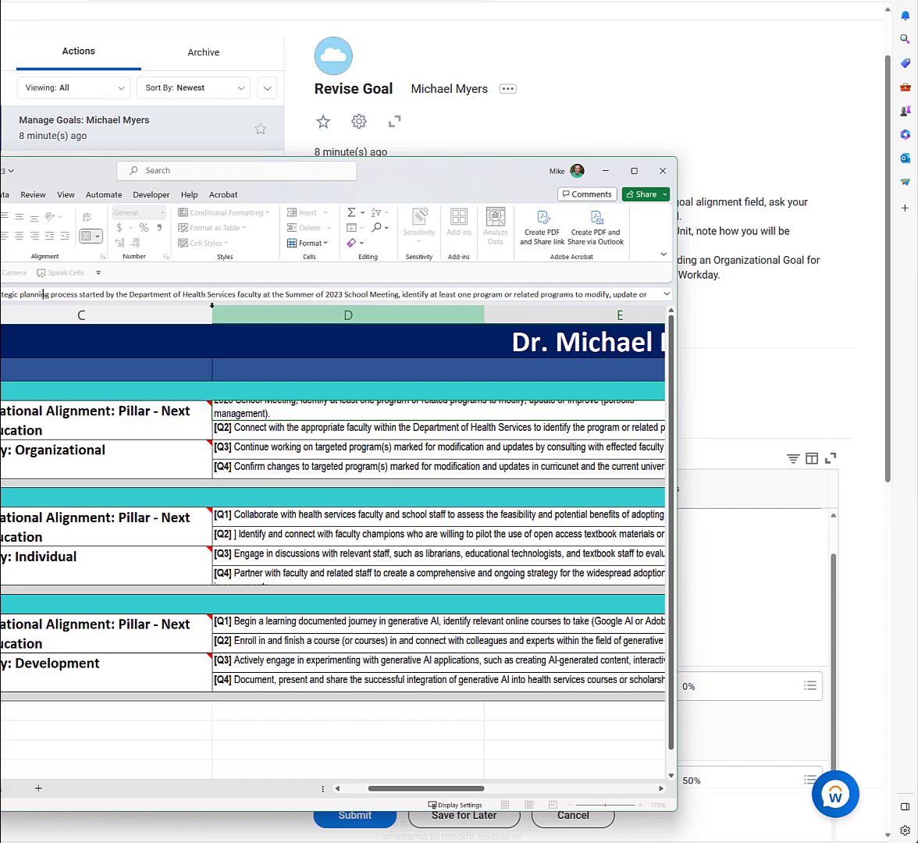
{"action": "left_click", "coordinate": [413, 561]}
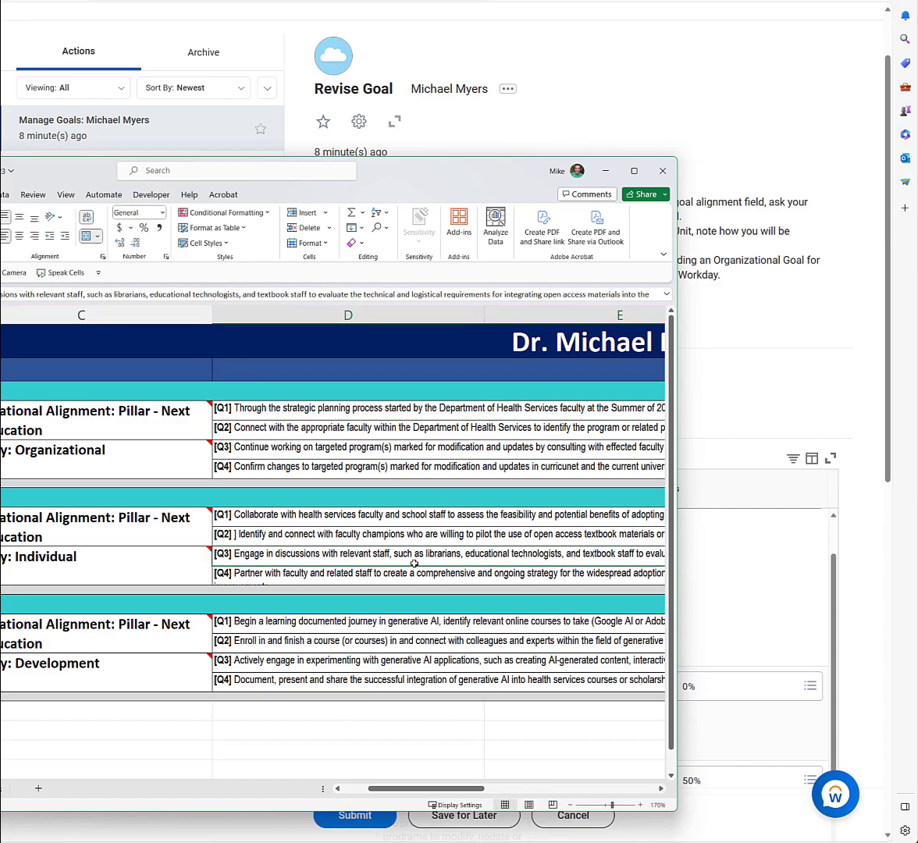
{"action": "left_click", "coordinate": [601, 469]}
{"action": "left_click", "coordinate": [744, 541]}
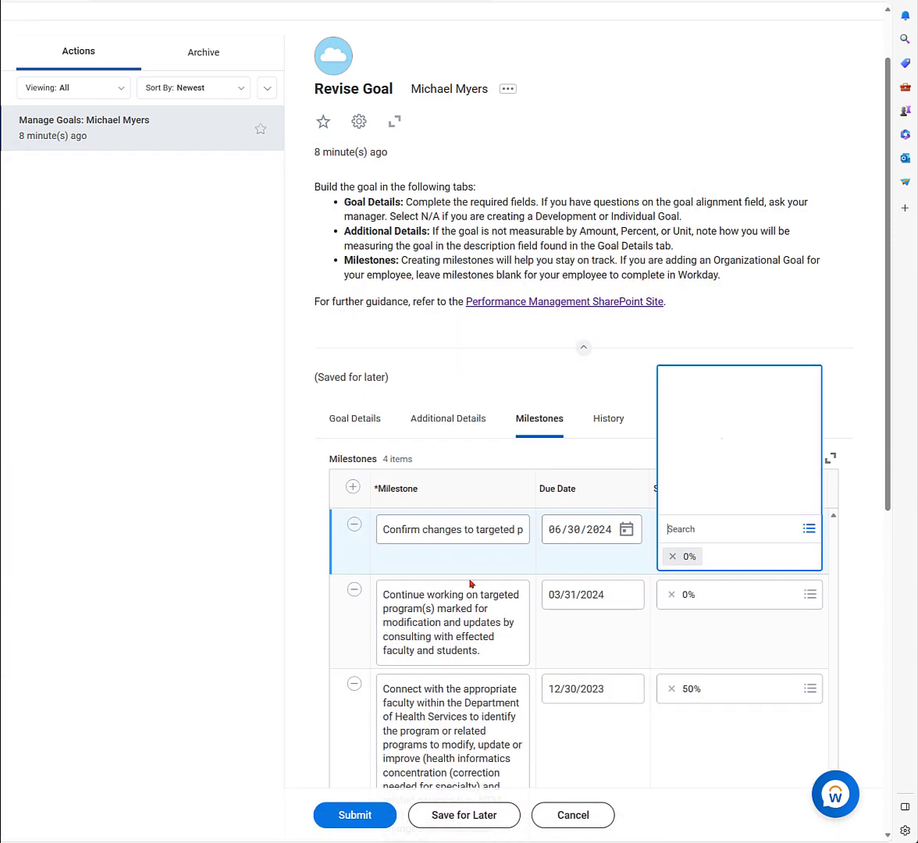
Check the third milestone's due date, return to Goal Details, and cancel the revision unsaved
{"action": "scroll", "coordinate": [543, 713], "scroll_direction": "down", "scroll_amount": 6}
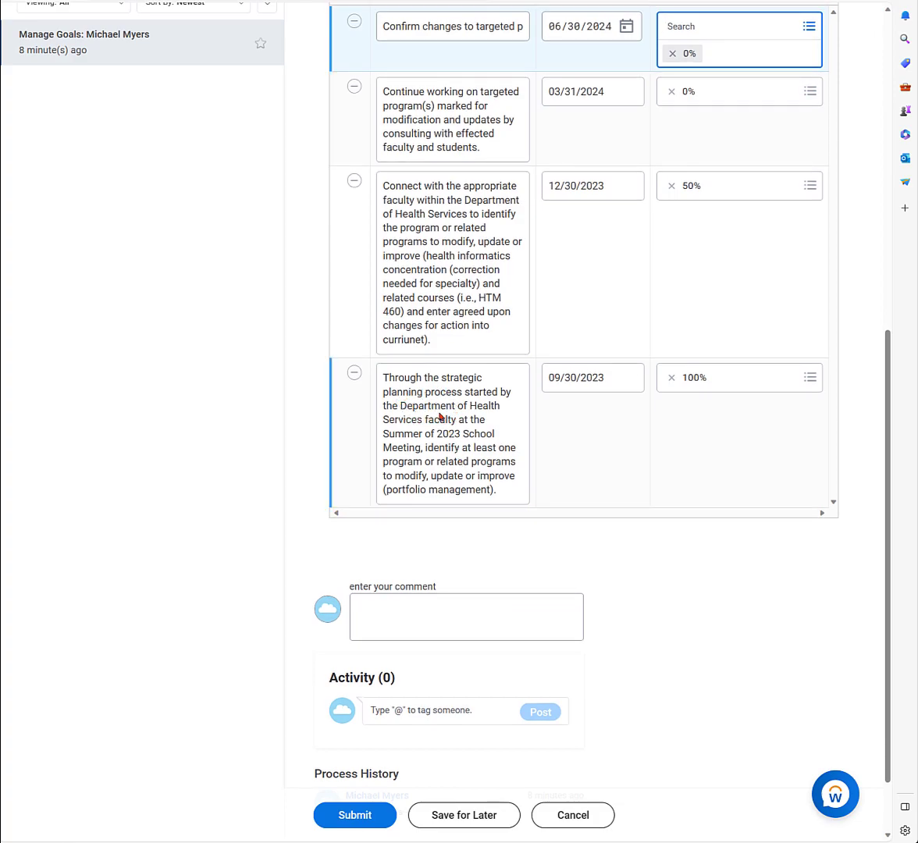
{"action": "scroll", "coordinate": [439, 416], "scroll_direction": "up", "scroll_amount": 2}
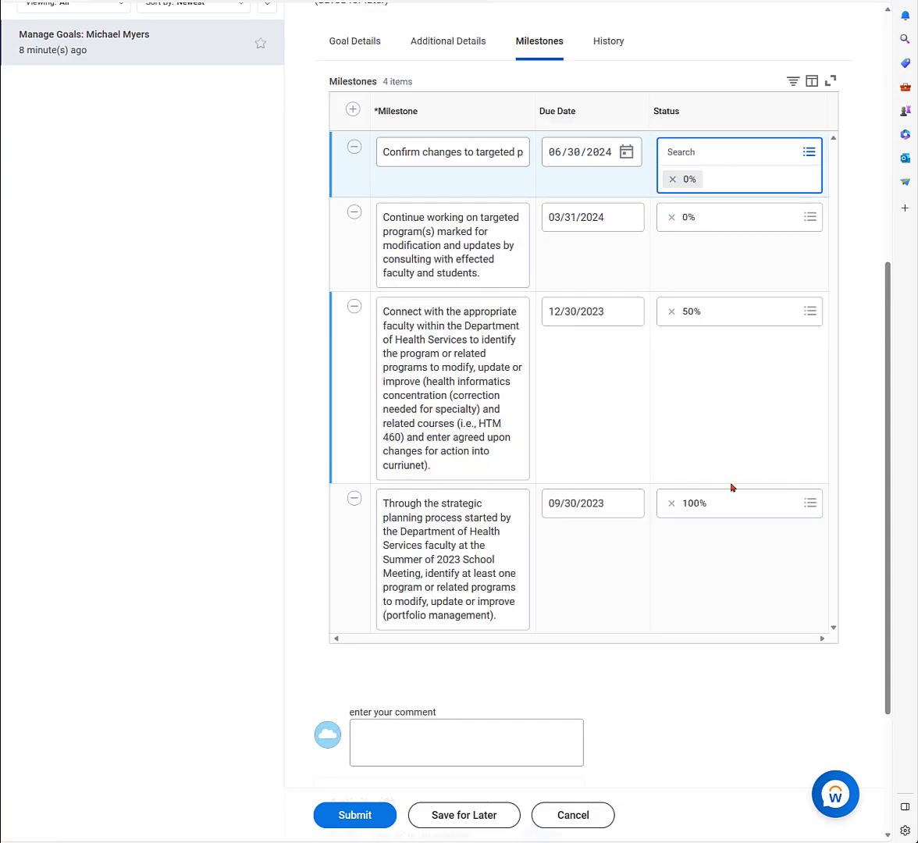
{"action": "scroll", "coordinate": [484, 390], "scroll_direction": "up", "scroll_amount": 2}
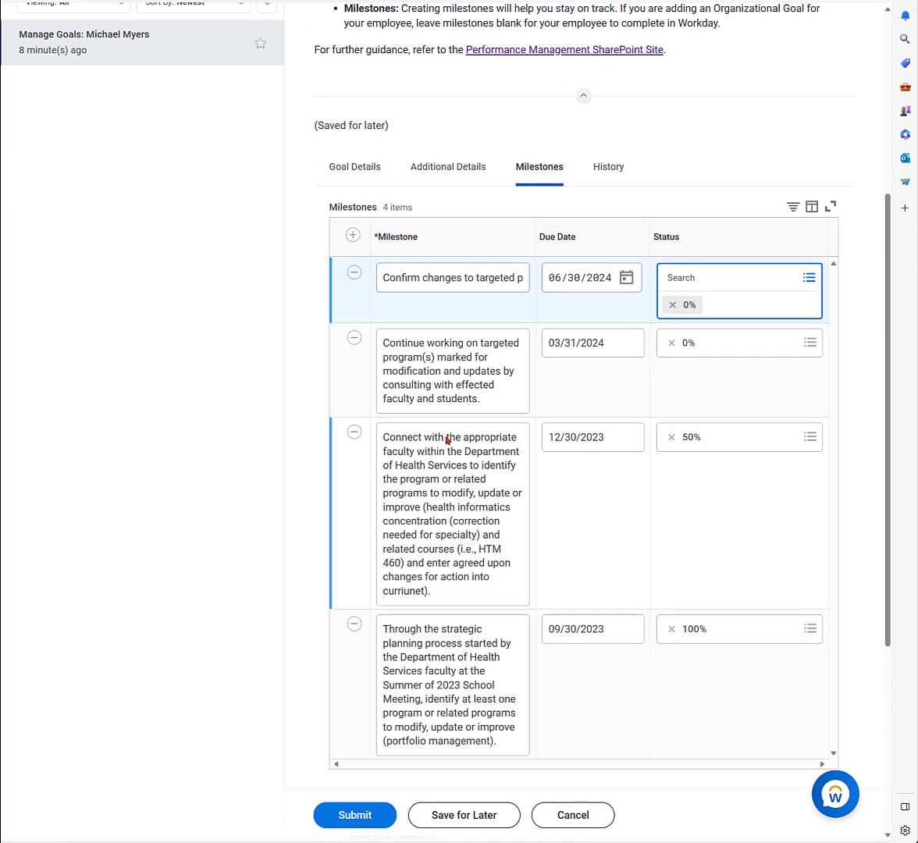
{"action": "left_click", "coordinate": [633, 527]}
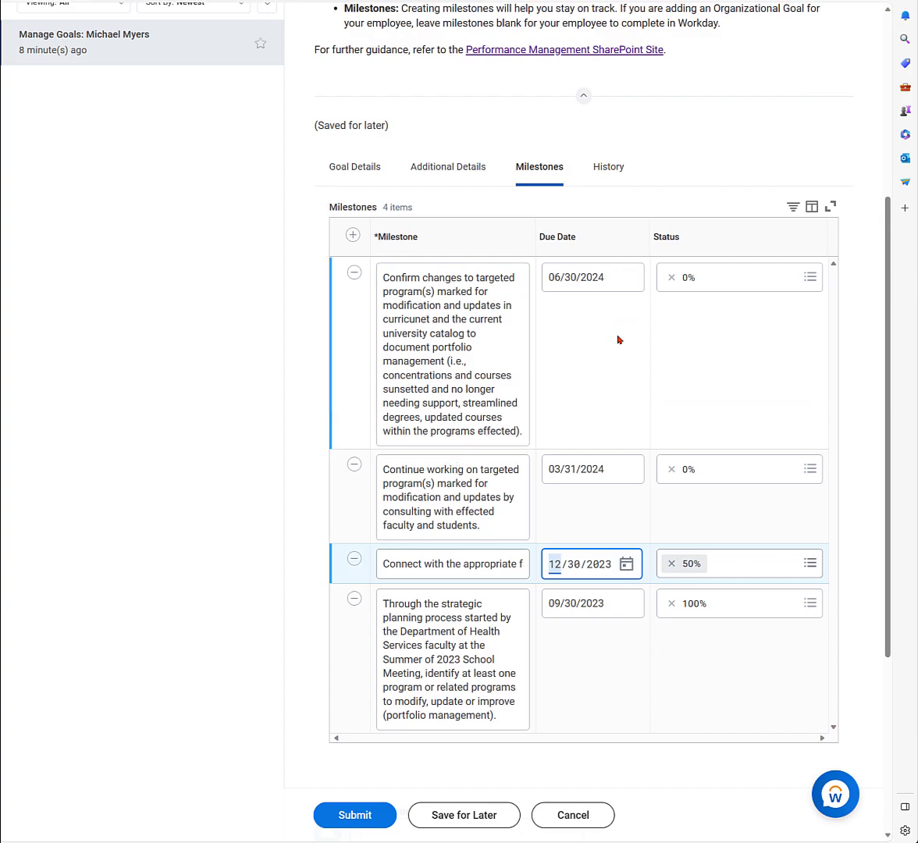
{"action": "scroll", "coordinate": [601, 338], "scroll_direction": "down", "scroll_amount": 4}
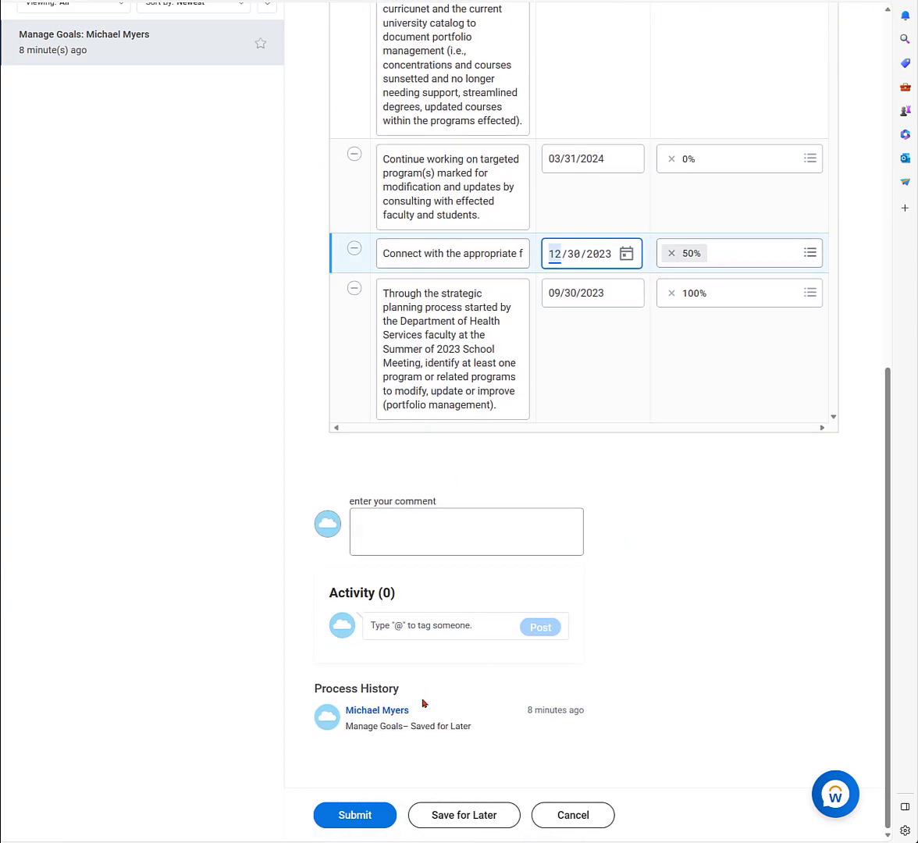
{"action": "scroll", "coordinate": [444, 367], "scroll_direction": "up", "scroll_amount": 6}
{"action": "left_click", "coordinate": [353, 359]}
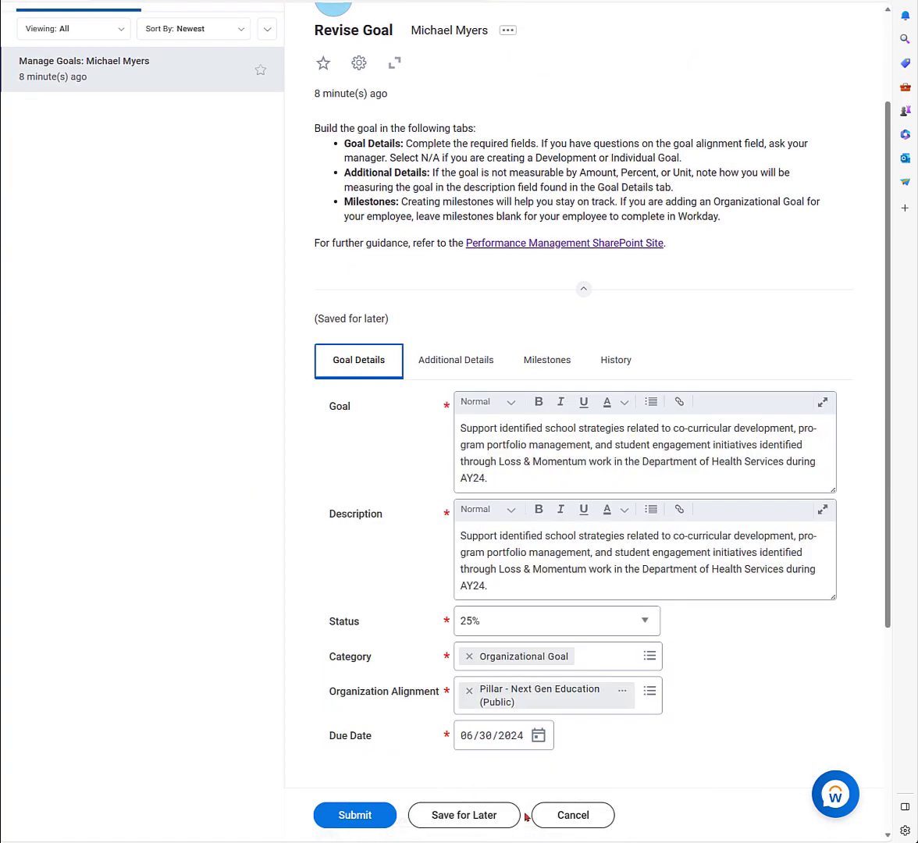
{"action": "left_click", "coordinate": [543, 814]}
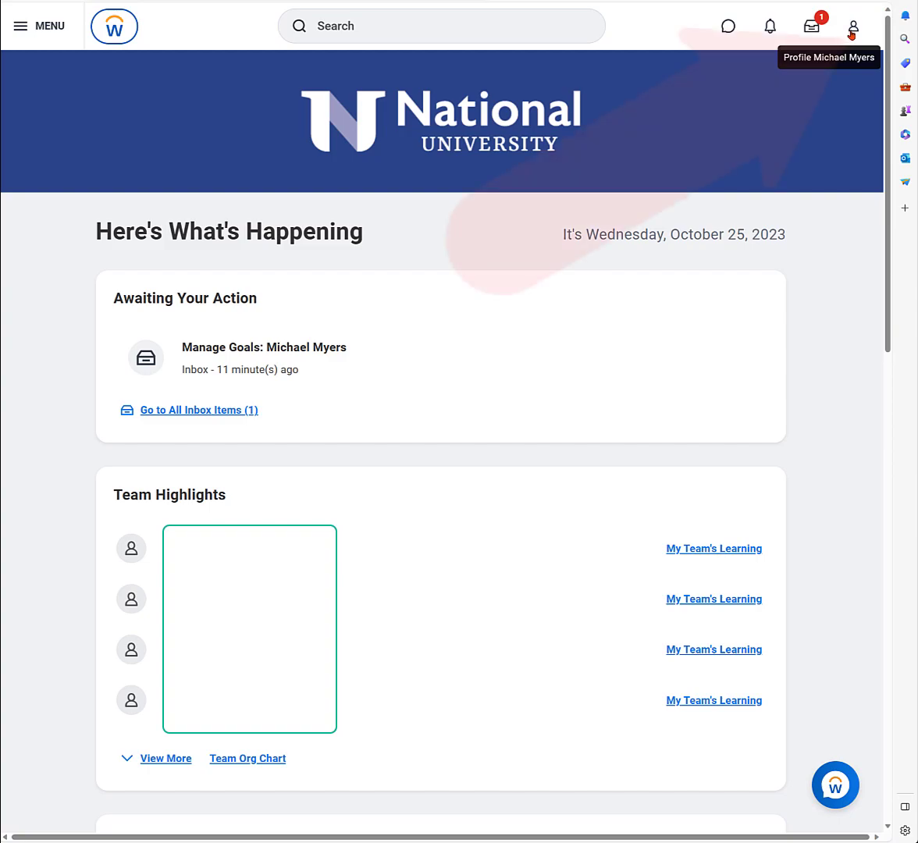
Go to your worker profile from the profile menu and open its Performance section
{"action": "left_click", "coordinate": [853, 31]}
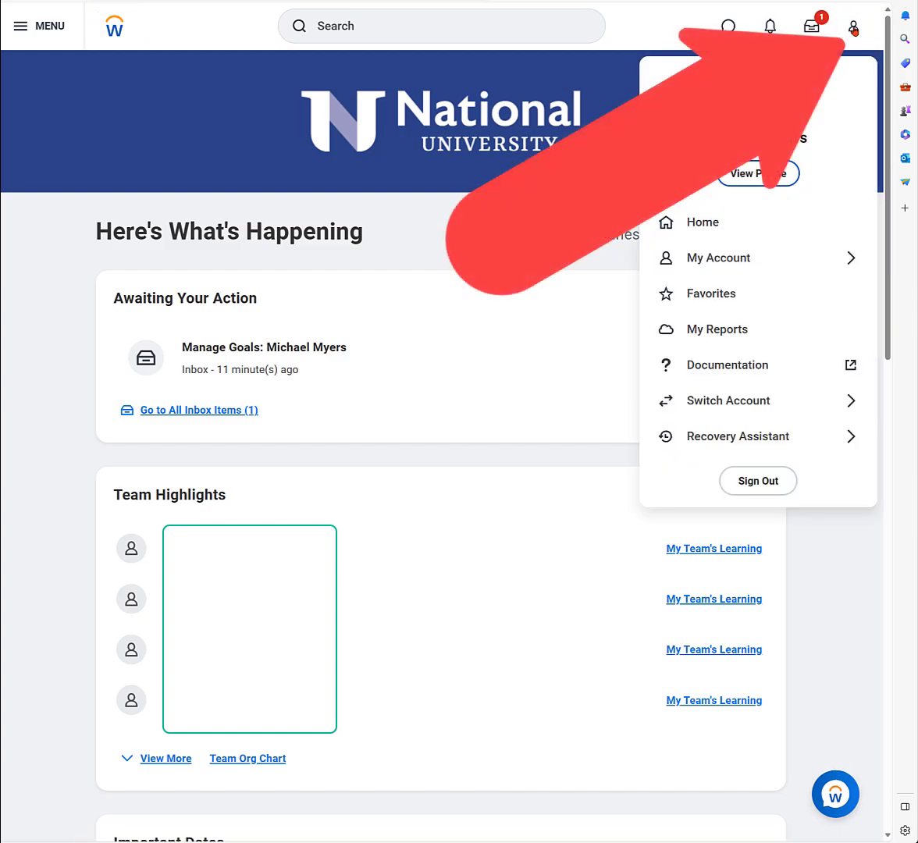
{"action": "left_click", "coordinate": [765, 174]}
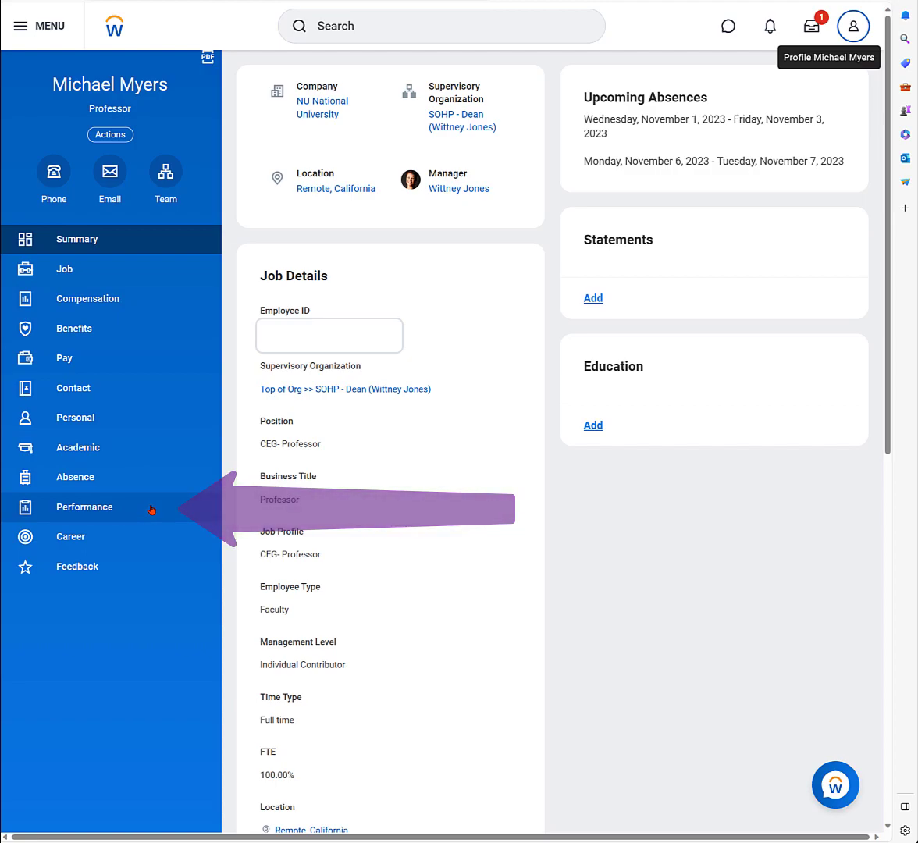
{"action": "left_click", "coordinate": [134, 510]}
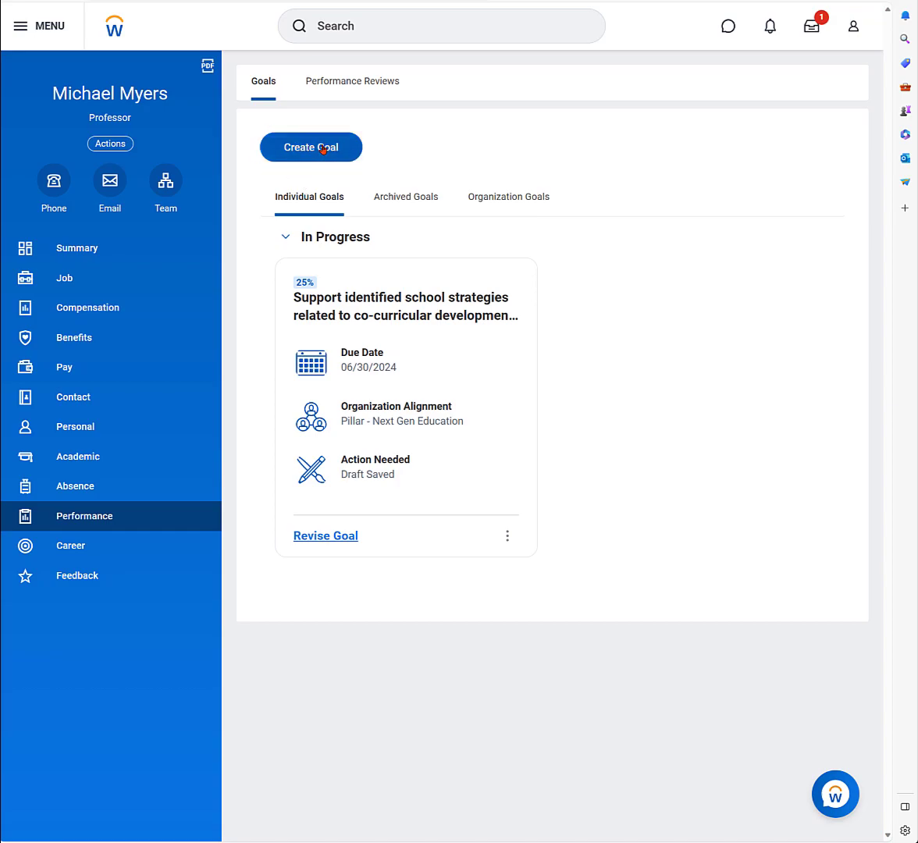
Start a new goal and copy the open-access textbook goal statement from the Excel spreadsheet
{"action": "left_click", "coordinate": [324, 149]}
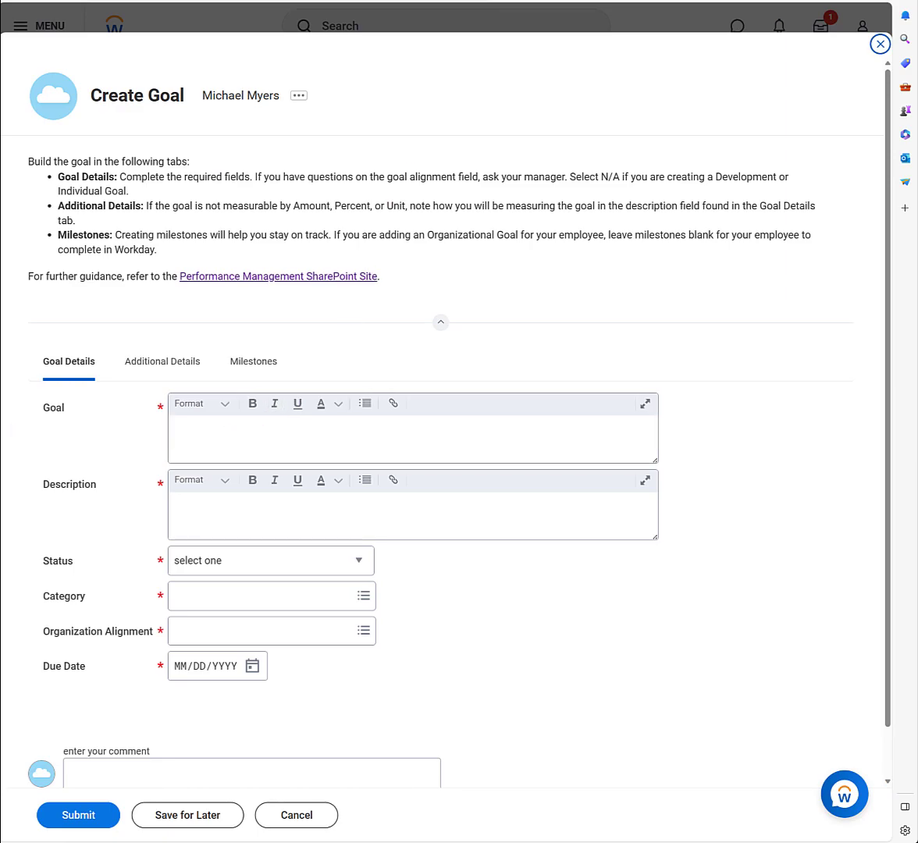
{"action": "key", "text": "alt+Tab"}
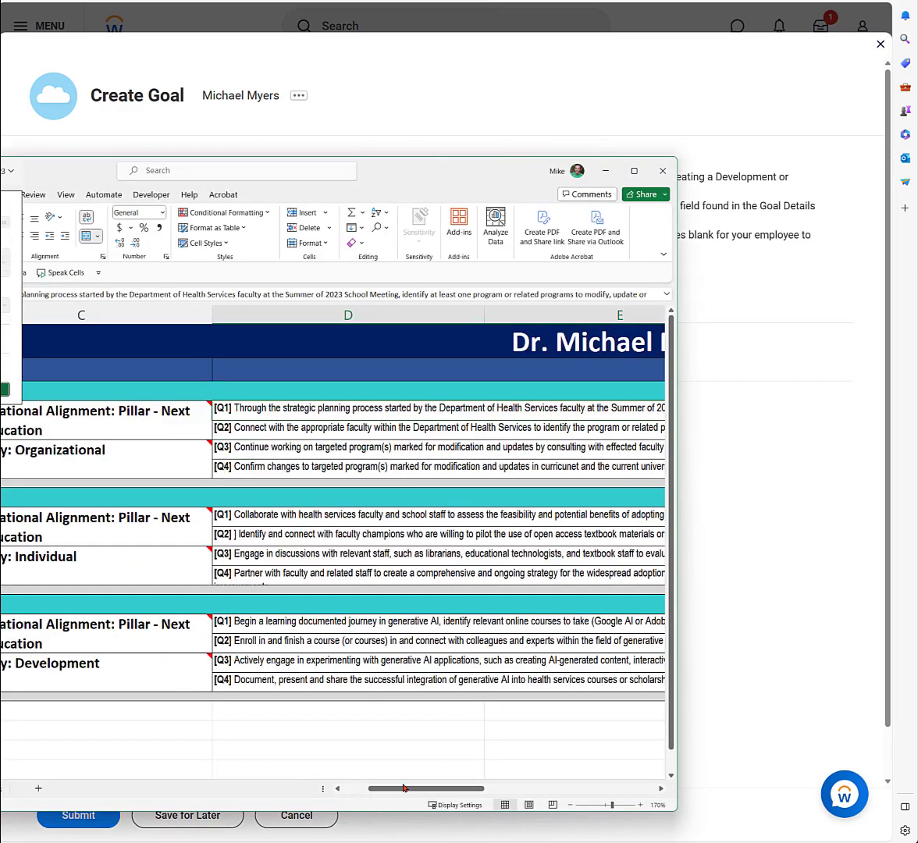
{"action": "left_click_drag", "start_coordinate": [405, 788], "coordinate": [359, 790]}
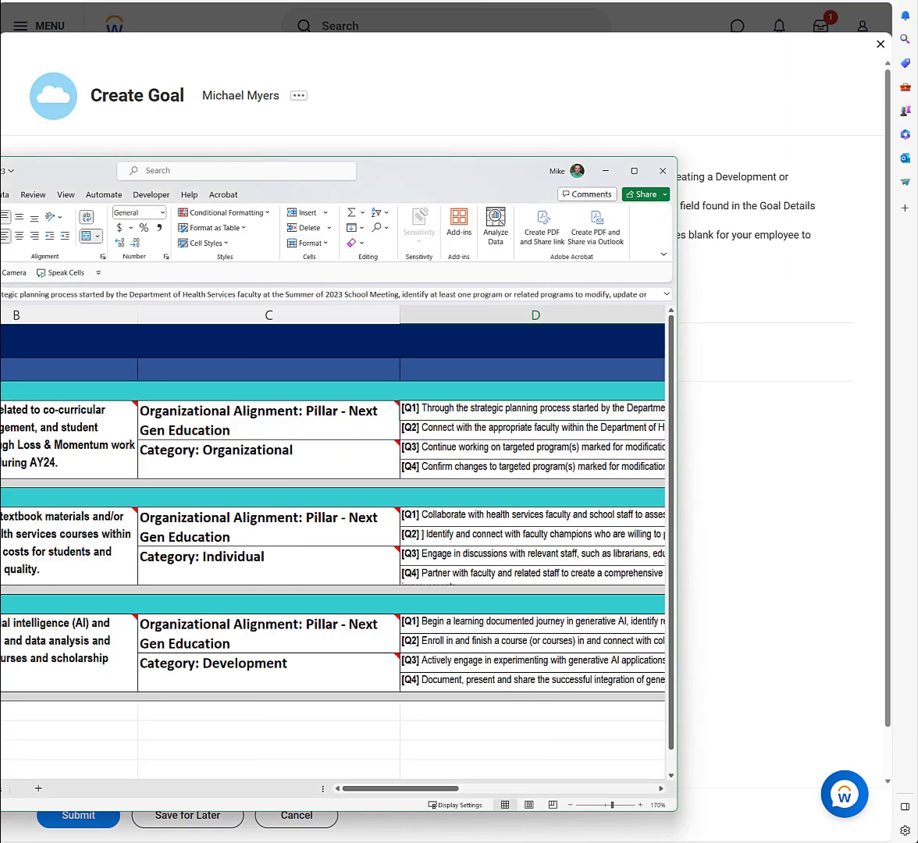
{"action": "left_click", "coordinate": [69, 546]}
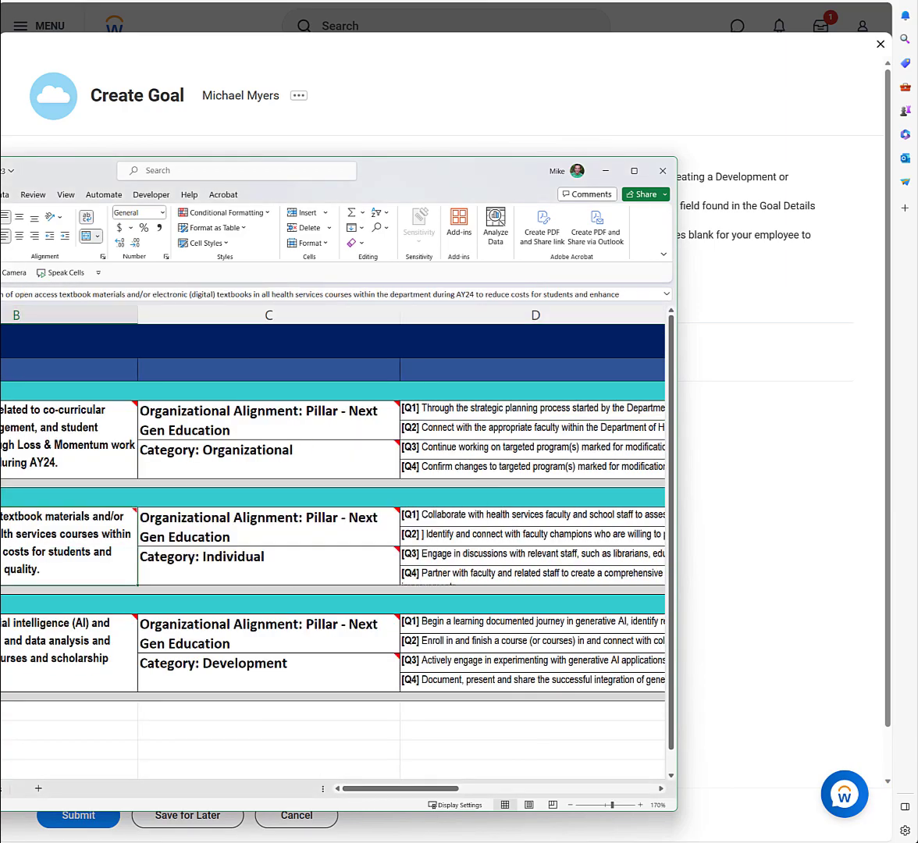
{"action": "left_click", "coordinate": [62, 295]}
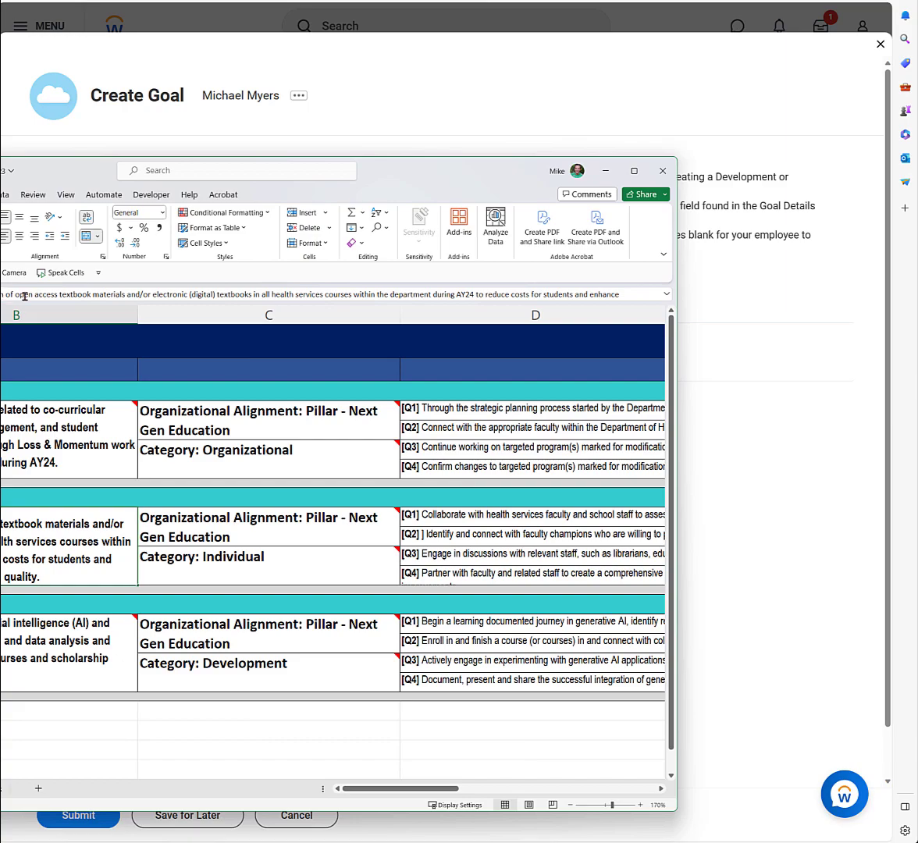
{"action": "left_click_drag", "start_coordinate": [62, 295], "coordinate": [627, 294]}
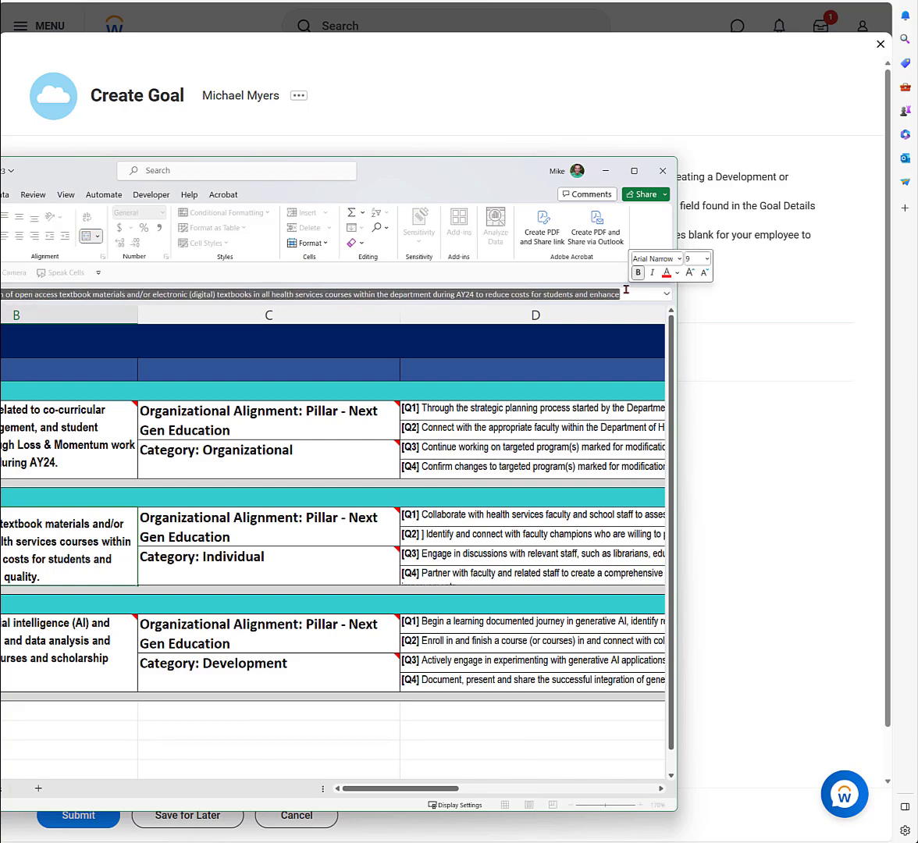
{"action": "left_click", "coordinate": [760, 454]}
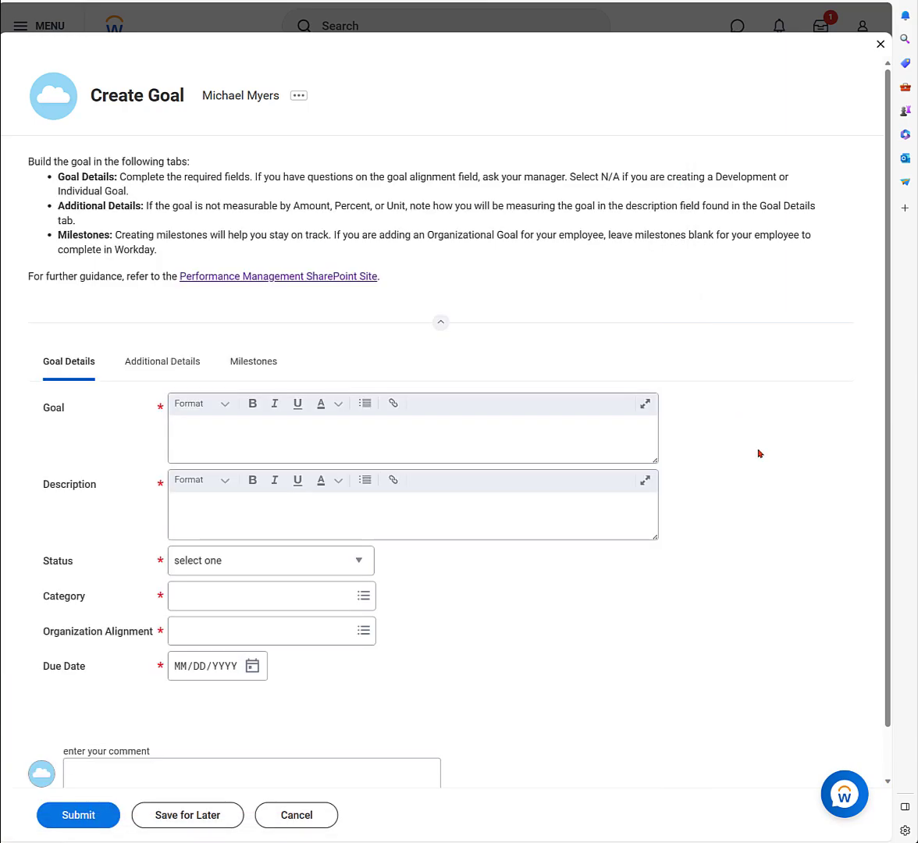
Paste the textbook-adoption goal statement into both the Goal and Description fields
{"action": "left_click", "coordinate": [344, 429]}
{"action": "left_click", "coordinate": [213, 429]}
{"action": "key", "text": "ctrl+v"}
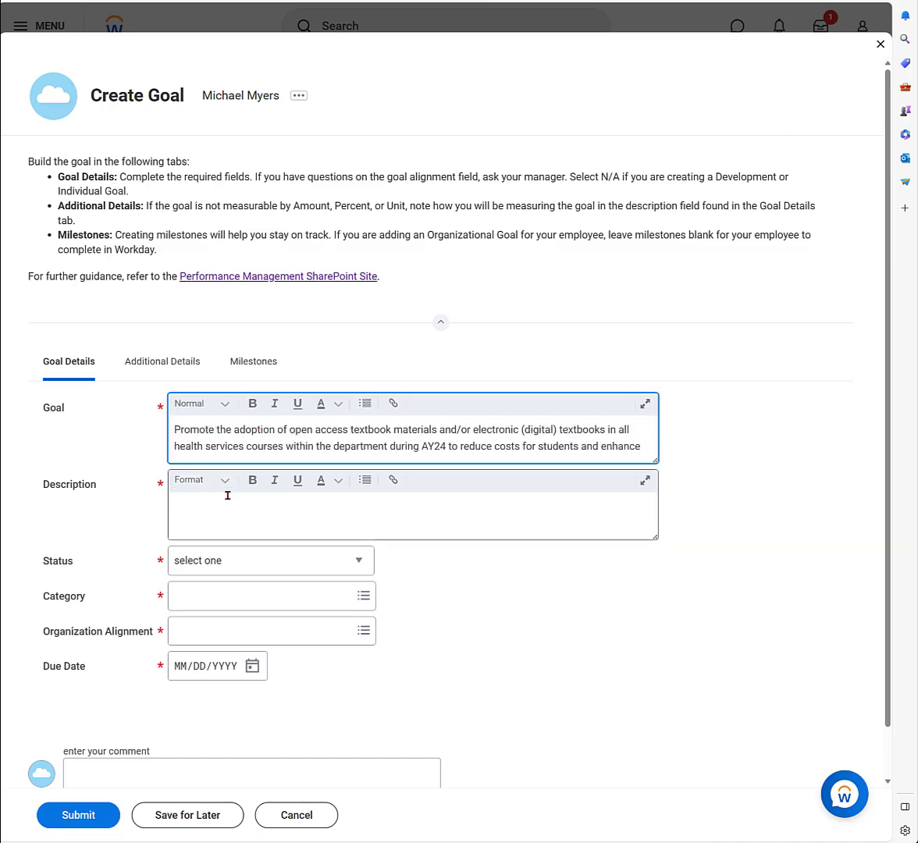
{"action": "left_click", "coordinate": [215, 501]}
{"action": "type", "text": "Promote the adoption of open access textbook materials and/or electronic (digital) textbooks in all health services courses within the department during AY24 to reduce costs for students and enhance"}
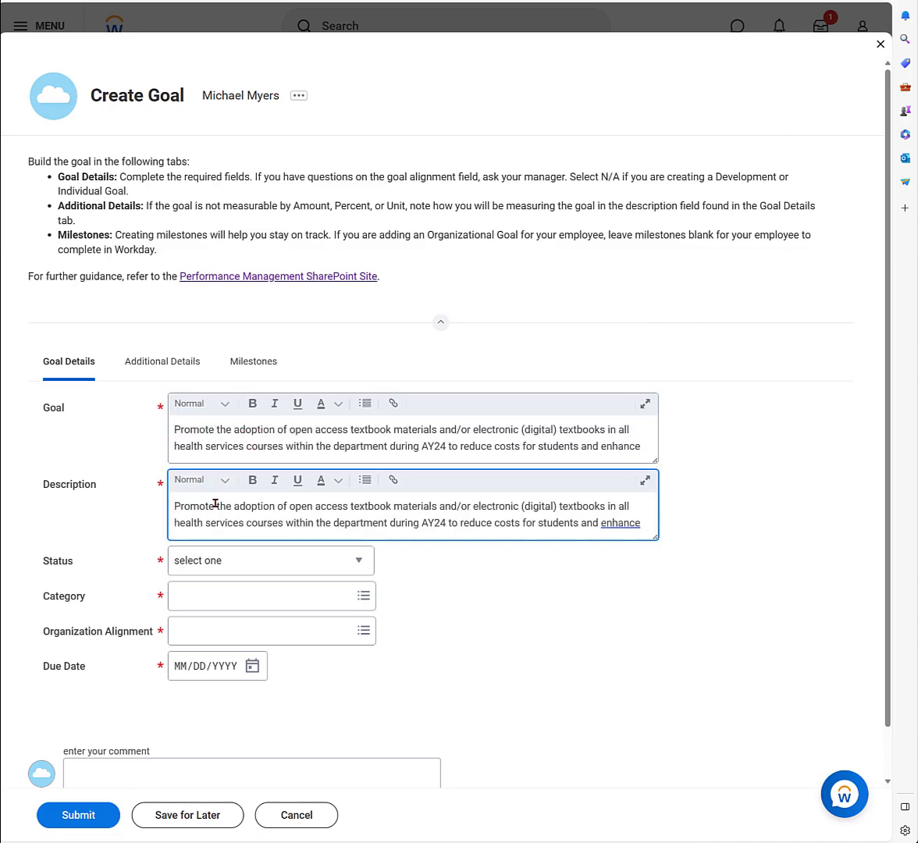
Set the goal's Status to 25% and its Category to Individual Goal
{"action": "left_click", "coordinate": [361, 559]}
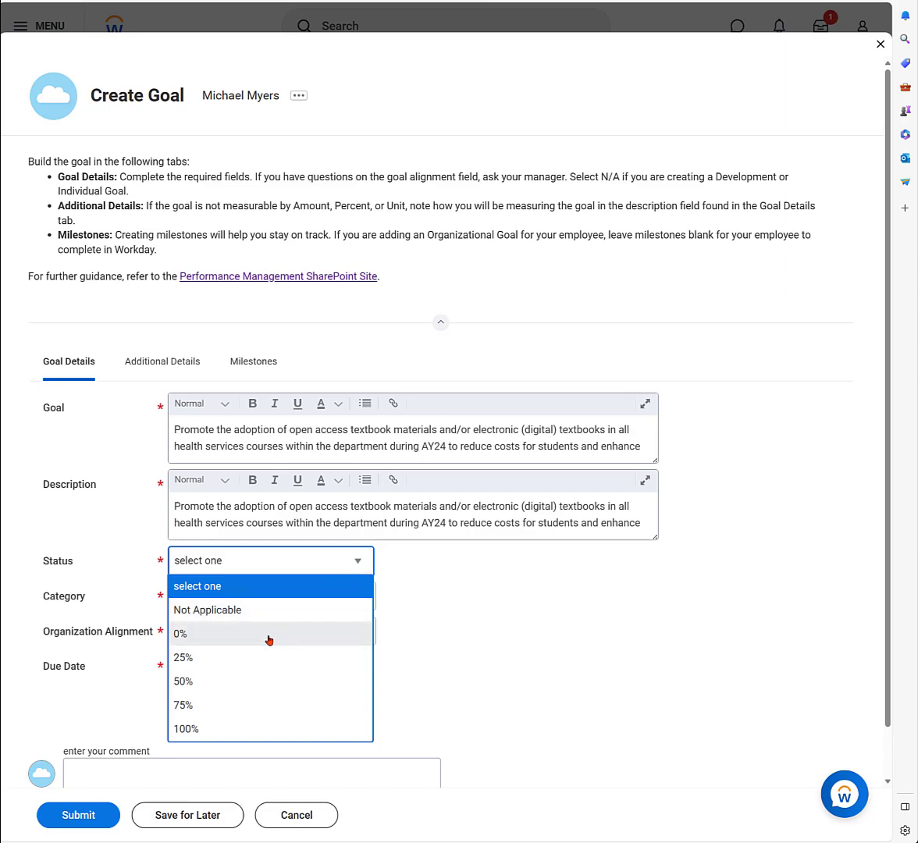
{"action": "left_click", "coordinate": [268, 658]}
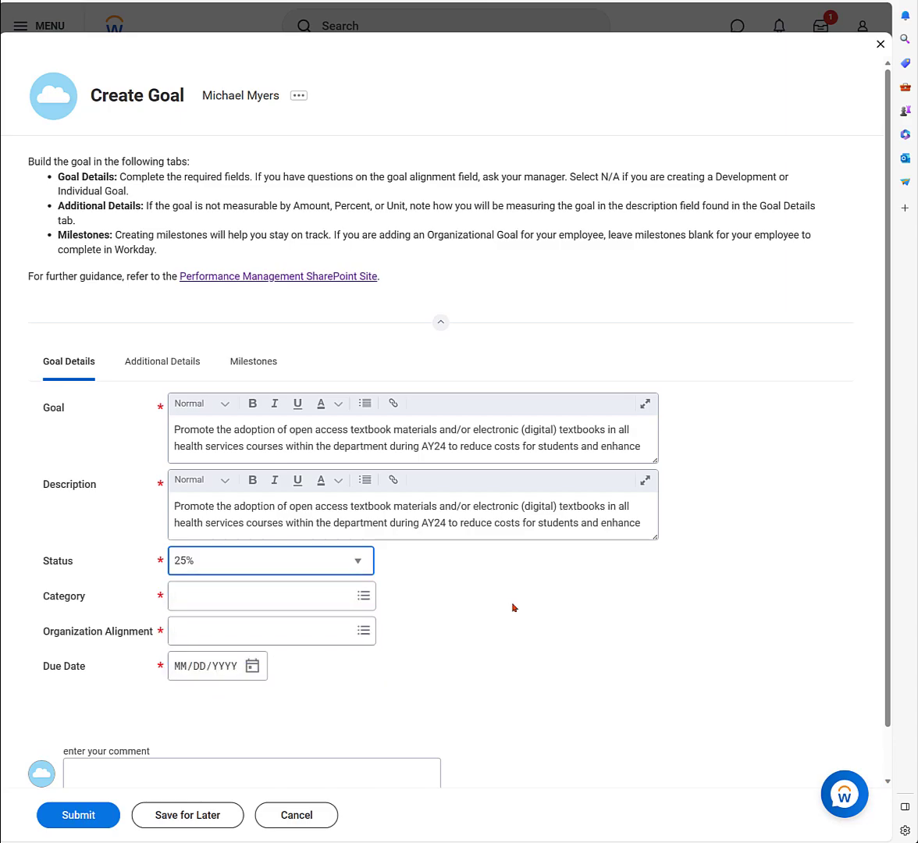
{"action": "left_click", "coordinate": [364, 597]}
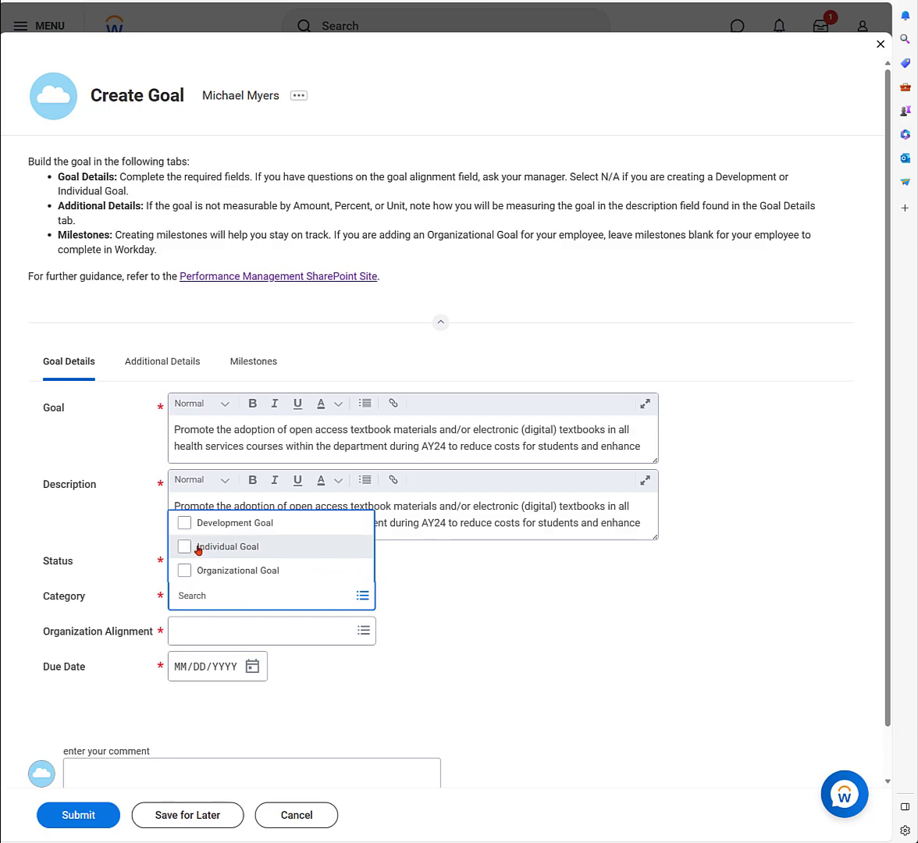
{"action": "left_click", "coordinate": [185, 548]}
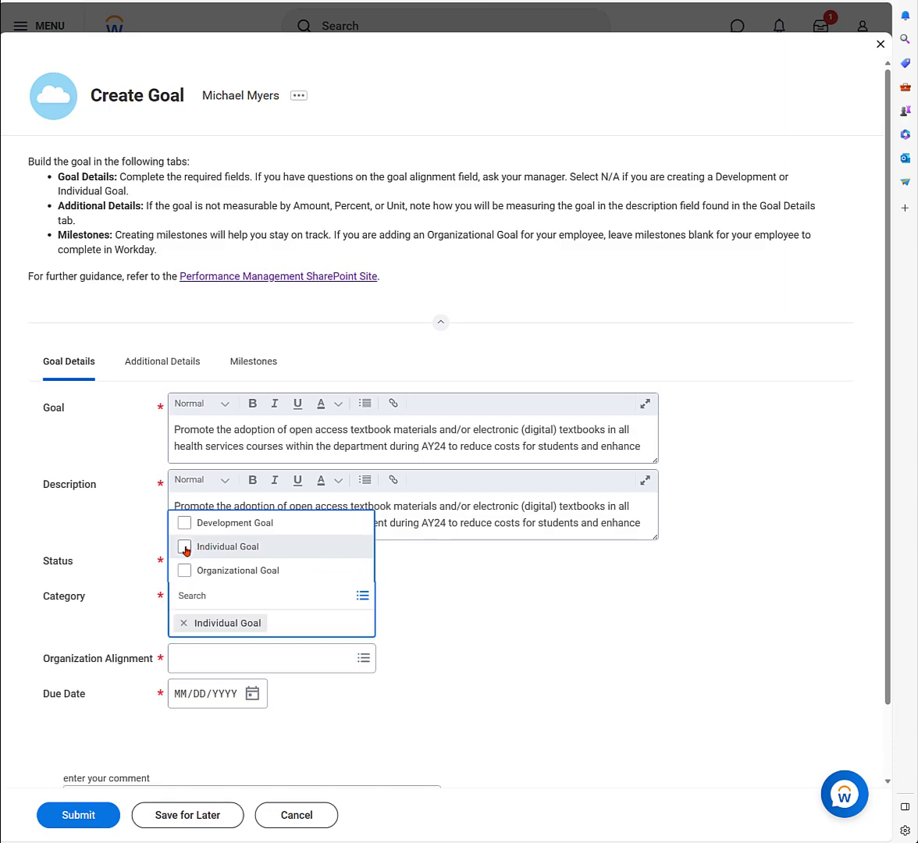
{"action": "left_click", "coordinate": [427, 584]}
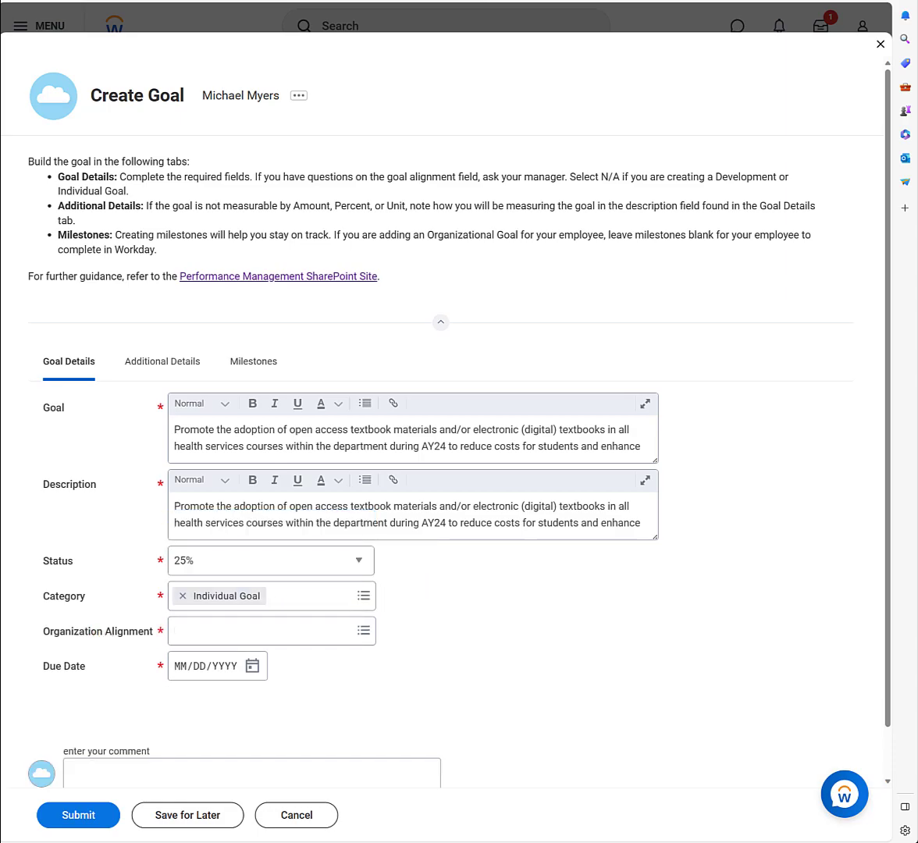
Bring the goals spreadsheet forward to read the Category: Individual and Organizational Alignment notes
{"action": "key", "text": "alt+Tab"}
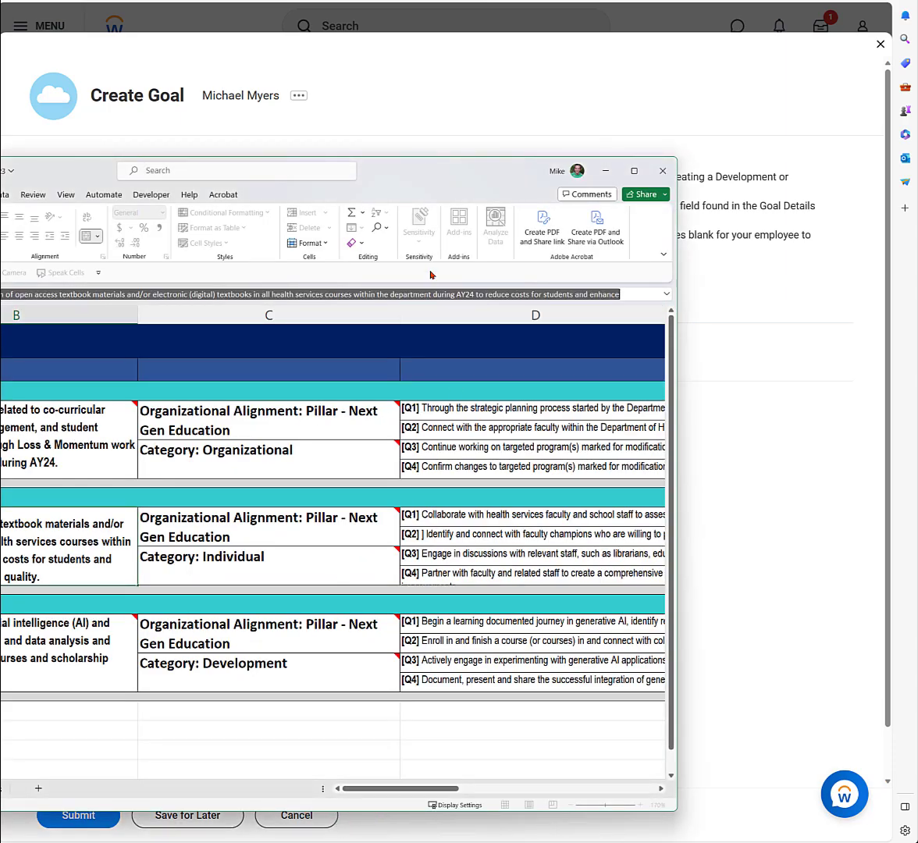
{"action": "left_click_drag", "start_coordinate": [451, 176], "coordinate": [486, 176]}
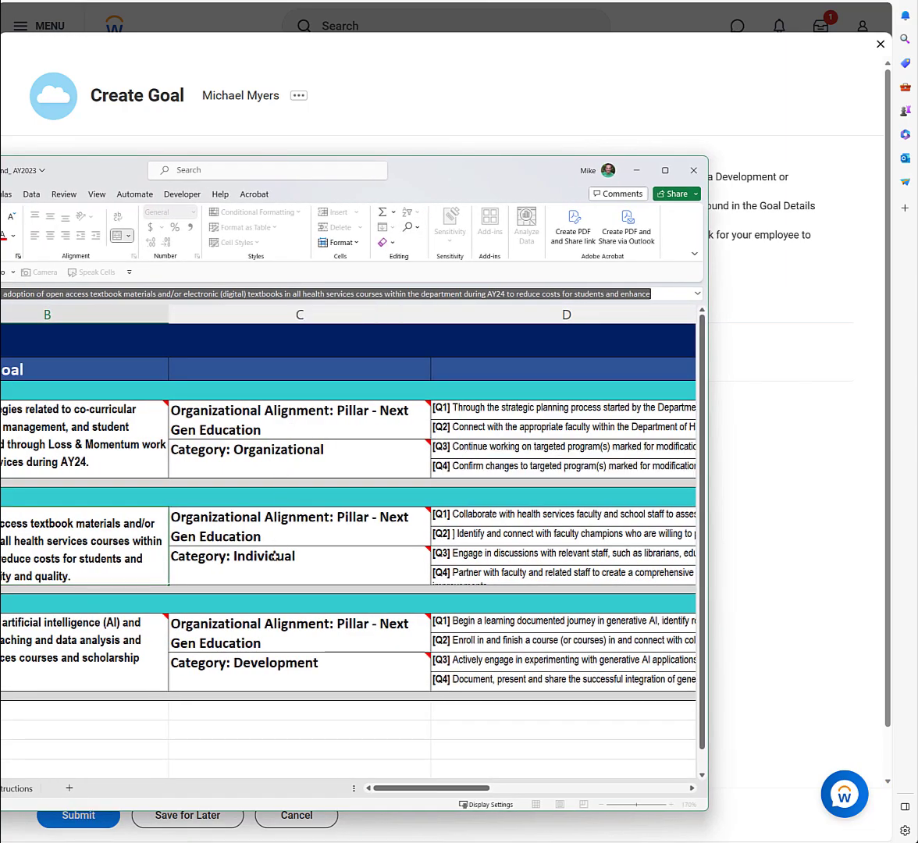
{"action": "mouse_move", "coordinate": [272, 562]}
{"action": "mouse_move", "coordinate": [306, 528]}
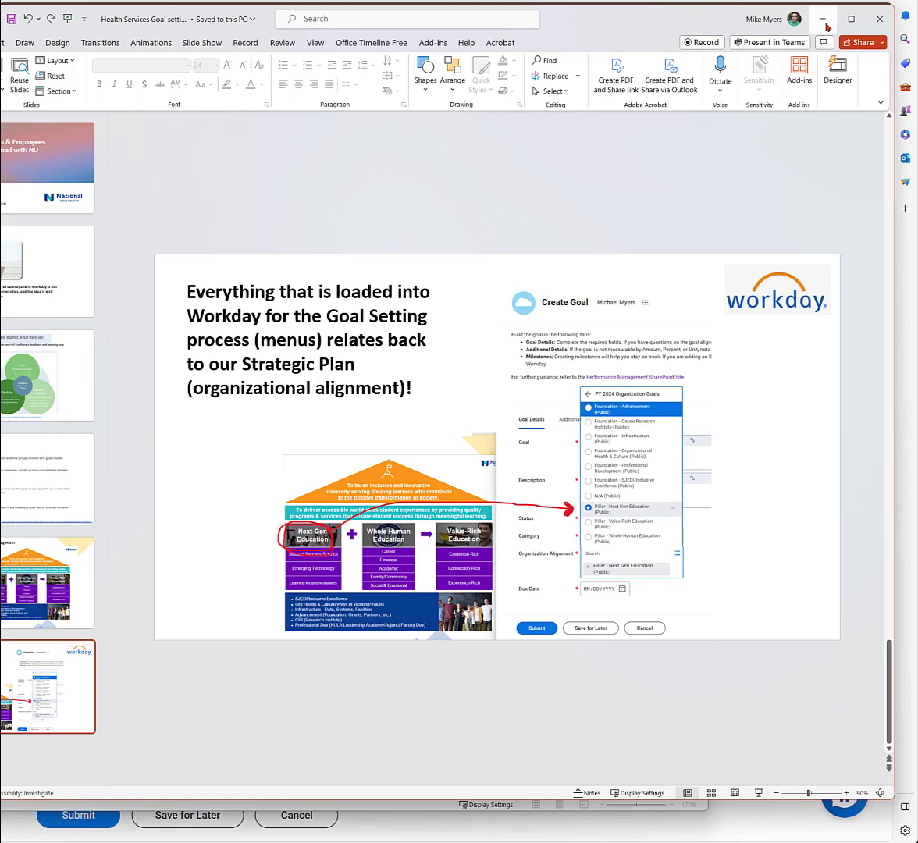
Minimize the strategic-plan alignment presentation and bring Workday's Create Goal form back
{"action": "left_click", "coordinate": [825, 25]}
{"action": "left_click", "coordinate": [746, 408]}
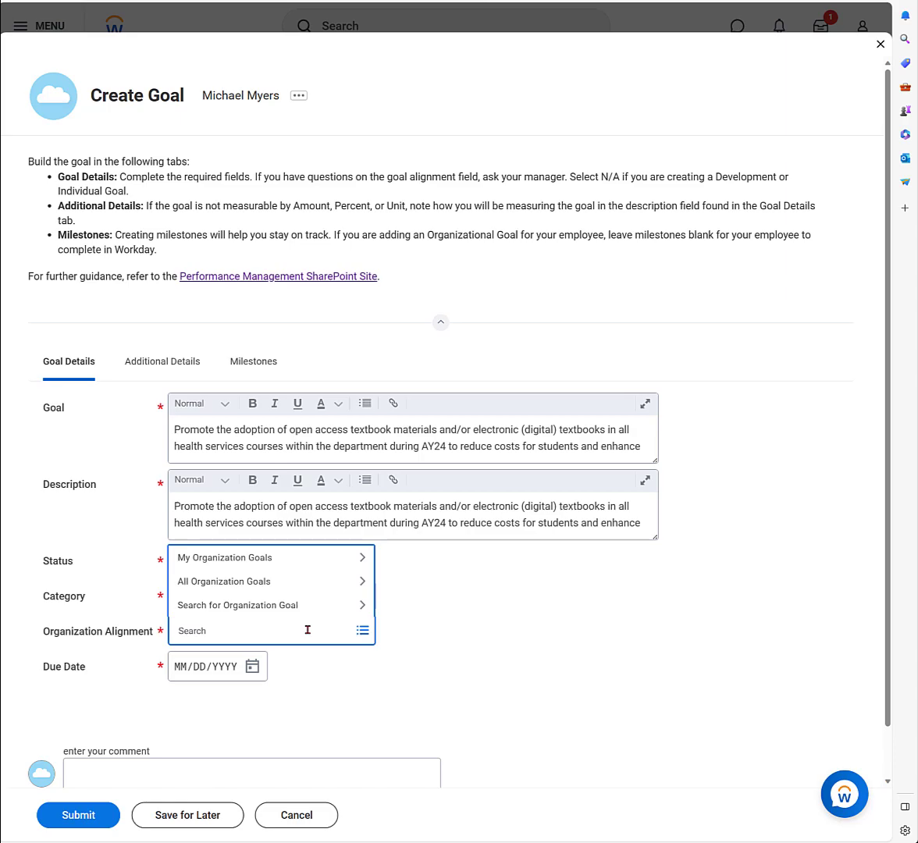
Align the goal with Pillar - Next Gen Education under My Organization Goals > Top of Org > FY 2024
{"action": "left_click", "coordinate": [265, 561]}
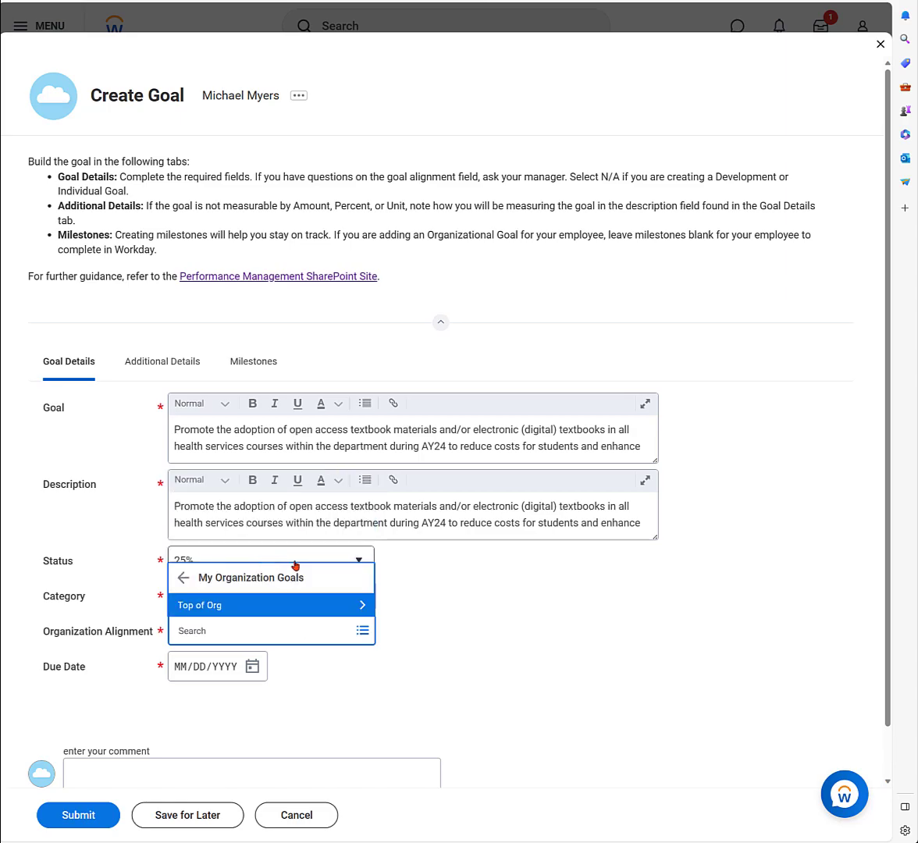
{"action": "left_click", "coordinate": [247, 605]}
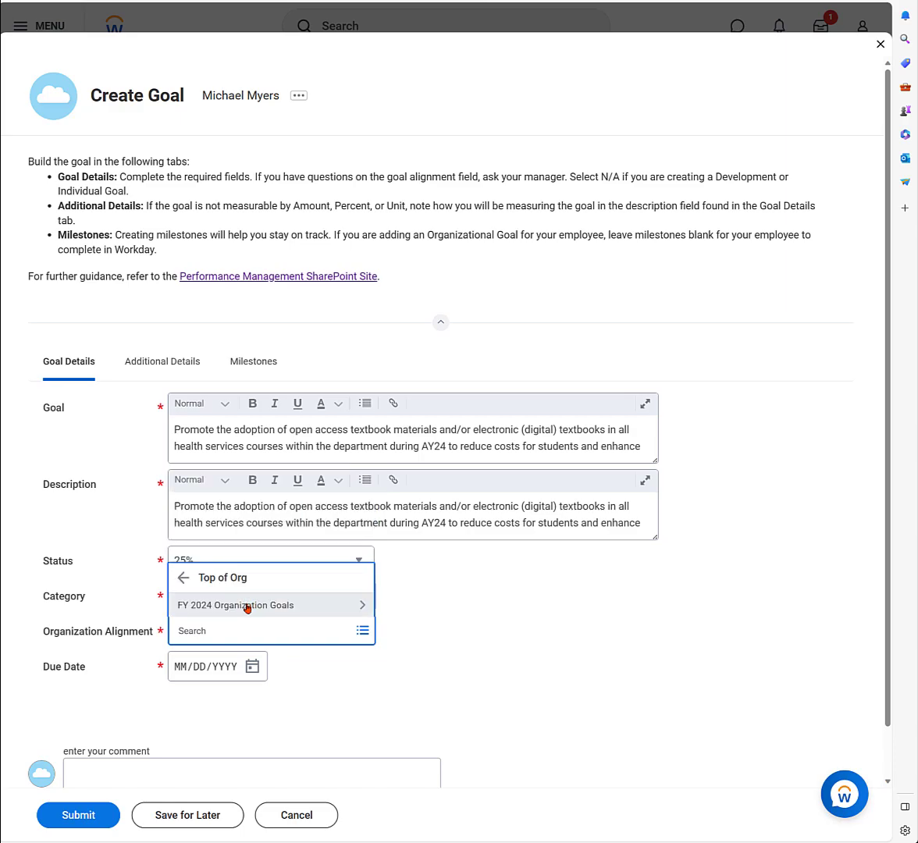
{"action": "left_click", "coordinate": [289, 608]}
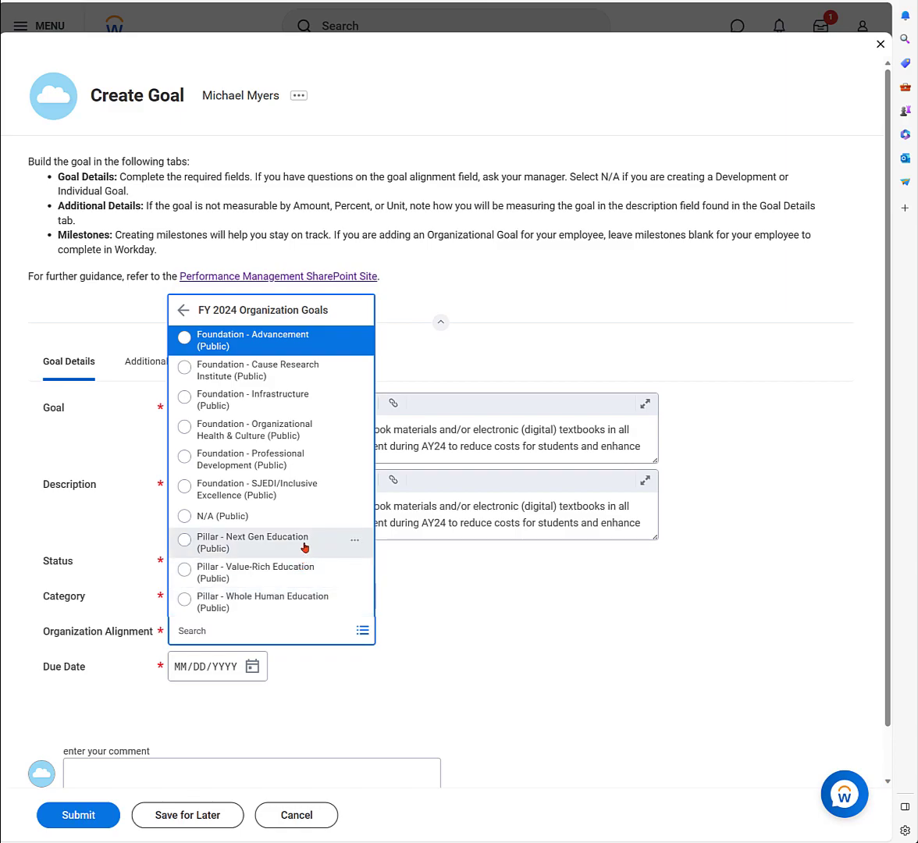
{"action": "left_click", "coordinate": [184, 540]}
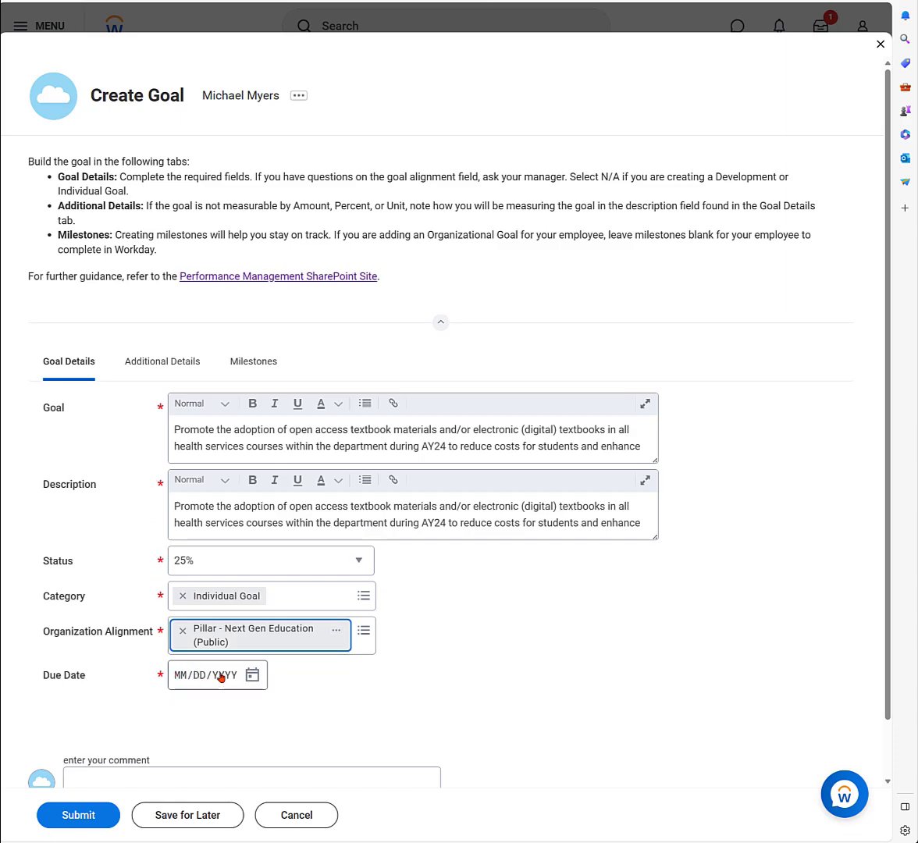
Set the goal's due date to June 30, 2024
{"action": "left_click", "coordinate": [222, 674]}
{"action": "left_click", "coordinate": [252, 676]}
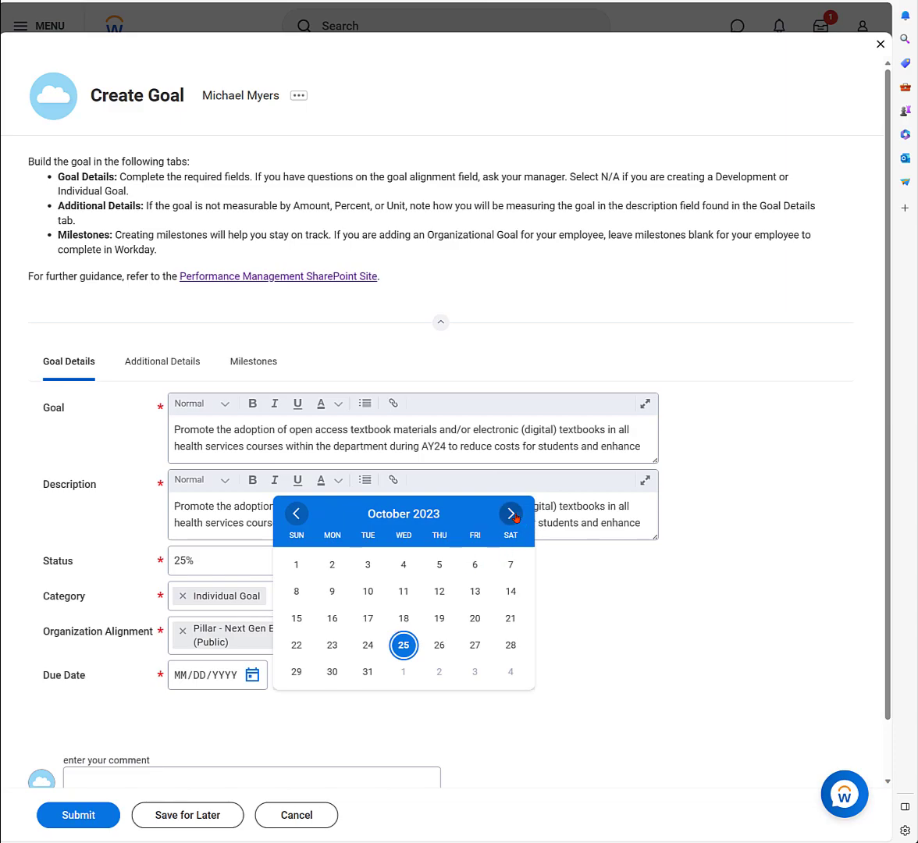
{"action": "double_click", "coordinate": [511, 514]}
{"action": "left_click", "coordinate": [510, 514]}
{"action": "left_click", "coordinate": [510, 490]}
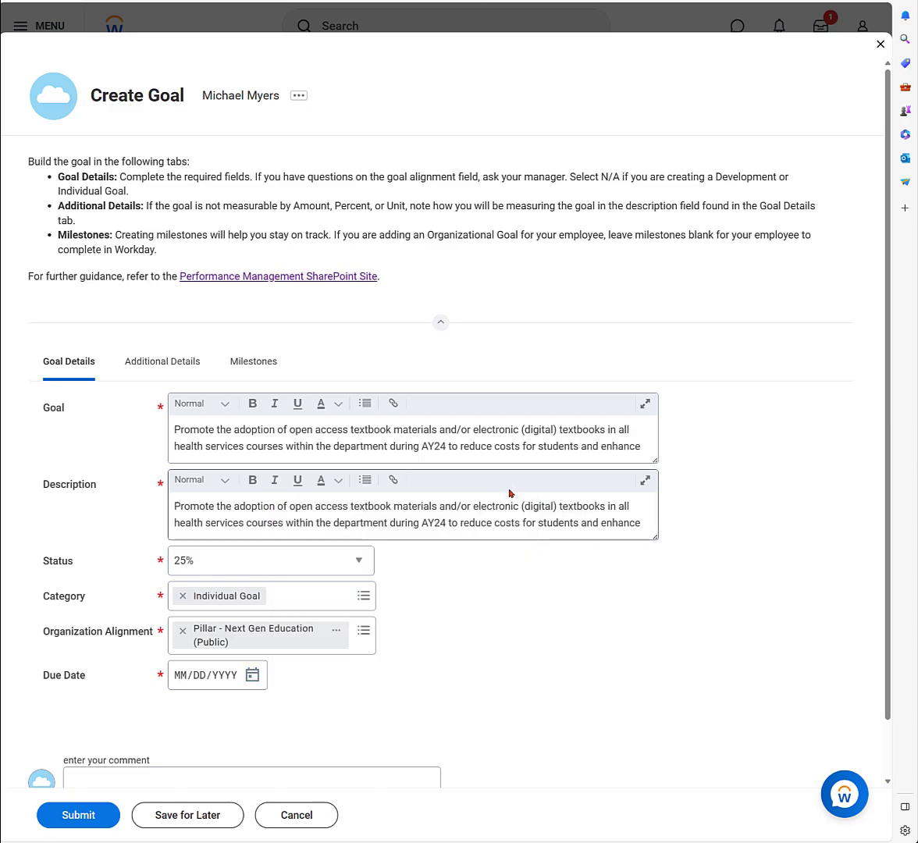
{"action": "left_click", "coordinate": [252, 675]}
{"action": "double_click", "coordinate": [510, 514]}
{"action": "double_click", "coordinate": [510, 513]}
{"action": "double_click", "coordinate": [511, 514]}
{"action": "double_click", "coordinate": [511, 513]}
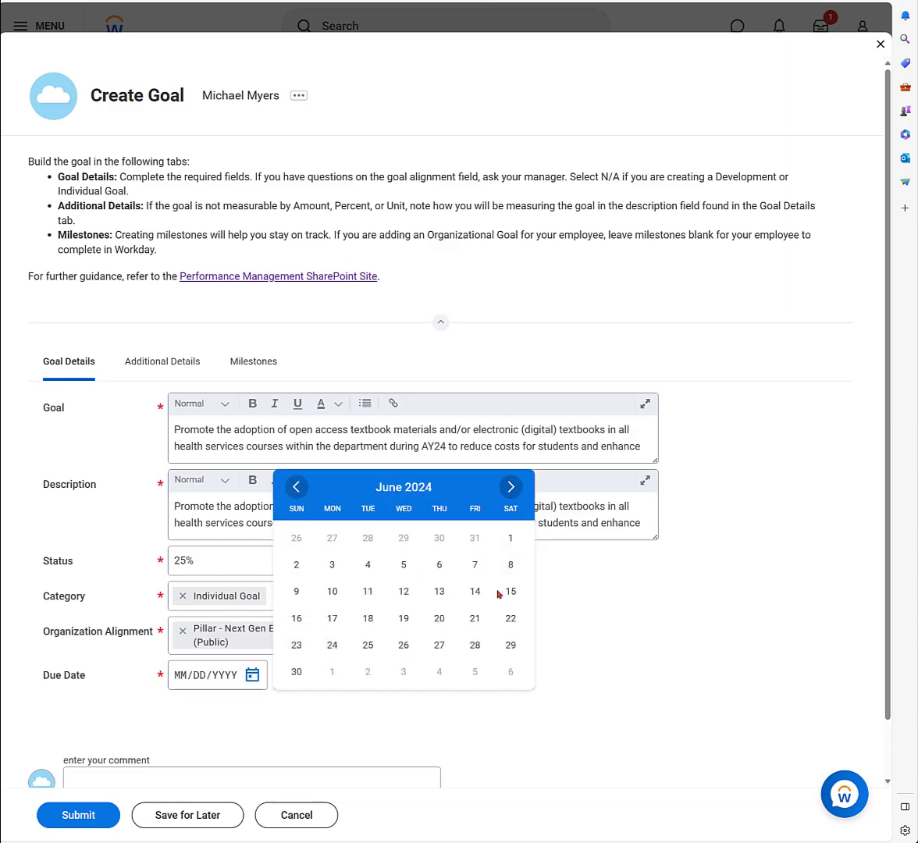
{"action": "left_click", "coordinate": [297, 672]}
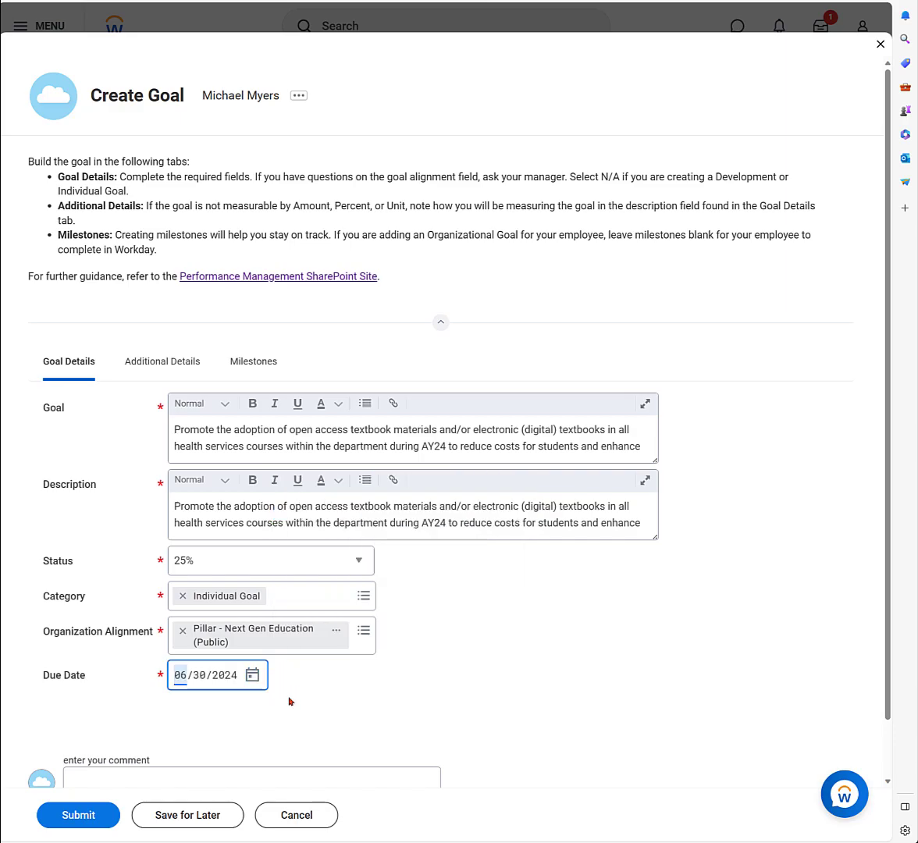
{"action": "scroll", "coordinate": [334, 663], "scroll_direction": "down", "scroll_amount": 1}
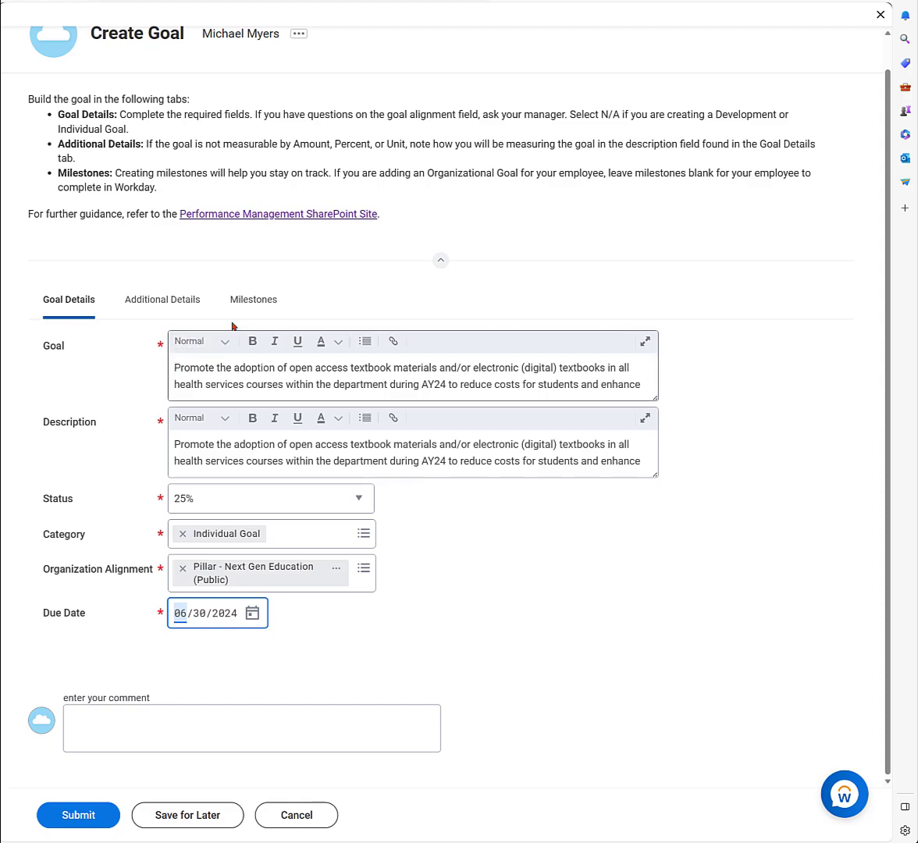
Add a milestone row and paste in the Q1 health services collaboration text from the spreadsheet
{"action": "left_click", "coordinate": [255, 304]}
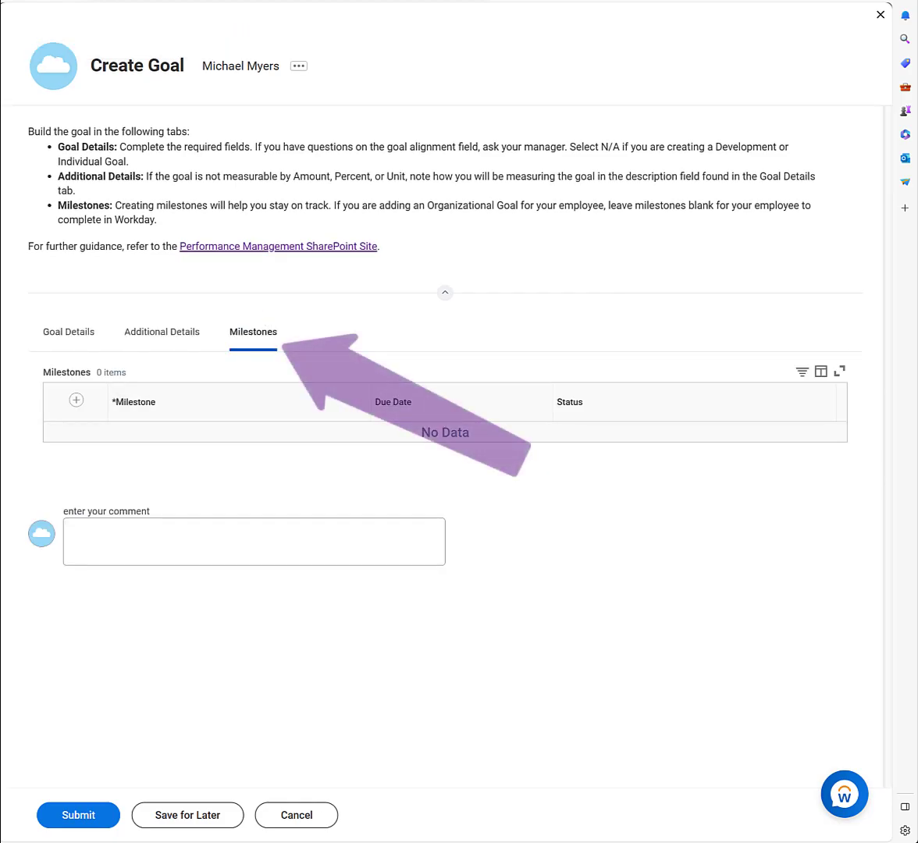
{"action": "left_click", "coordinate": [75, 401]}
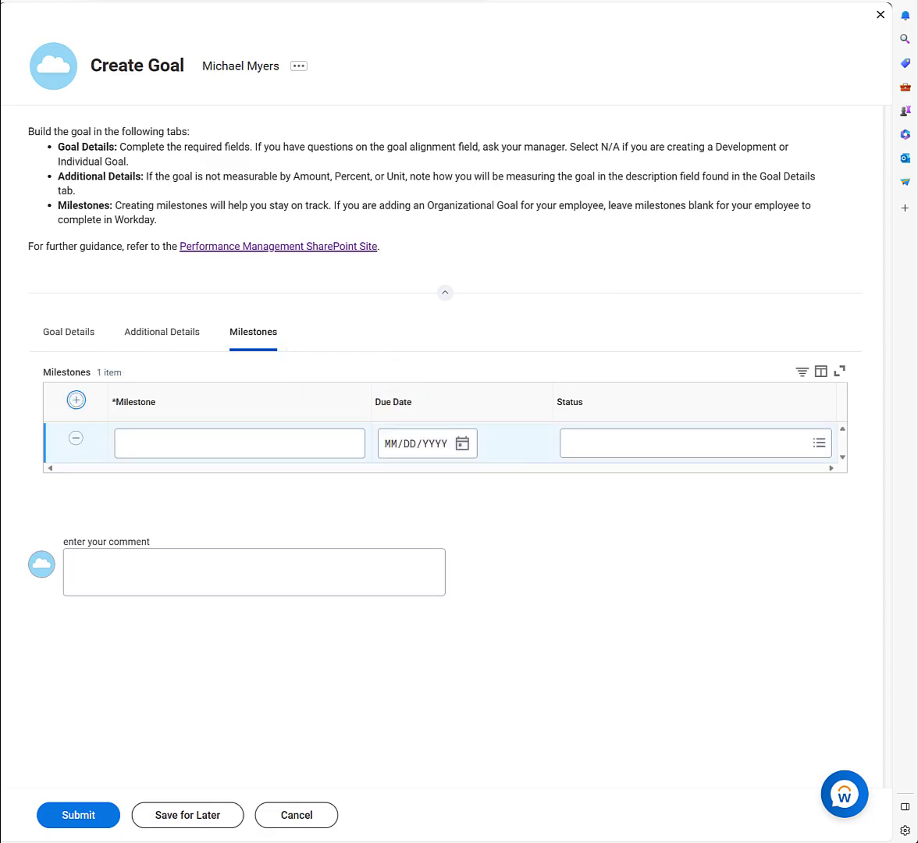
{"action": "key", "text": "alt+Tab"}
{"action": "mouse_move", "coordinate": [313, 573]}
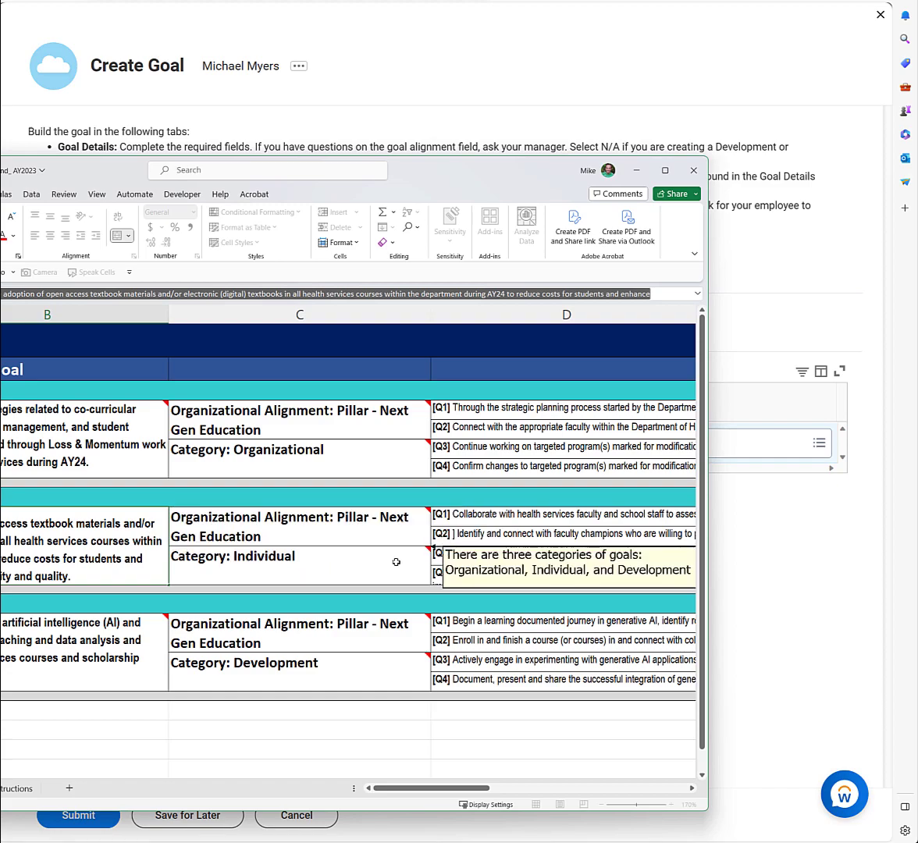
{"action": "left_click", "coordinate": [473, 515]}
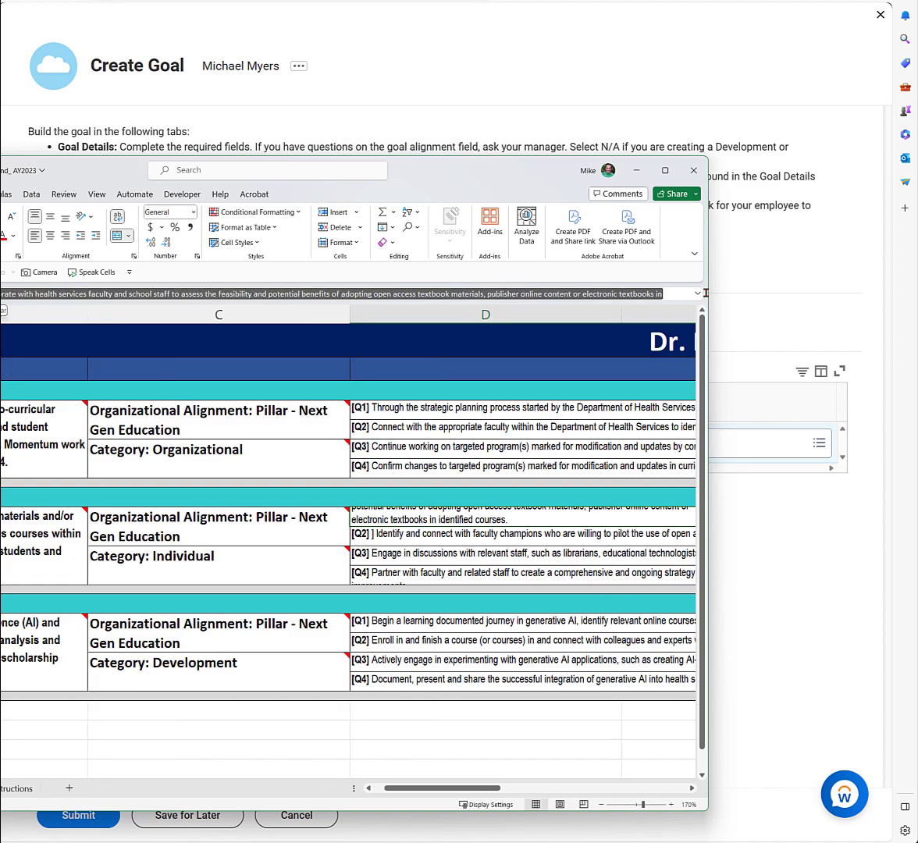
{"action": "left_click_drag", "start_coordinate": [707, 297], "coordinate": [707, 311]}
{"action": "left_click", "coordinate": [730, 399]}
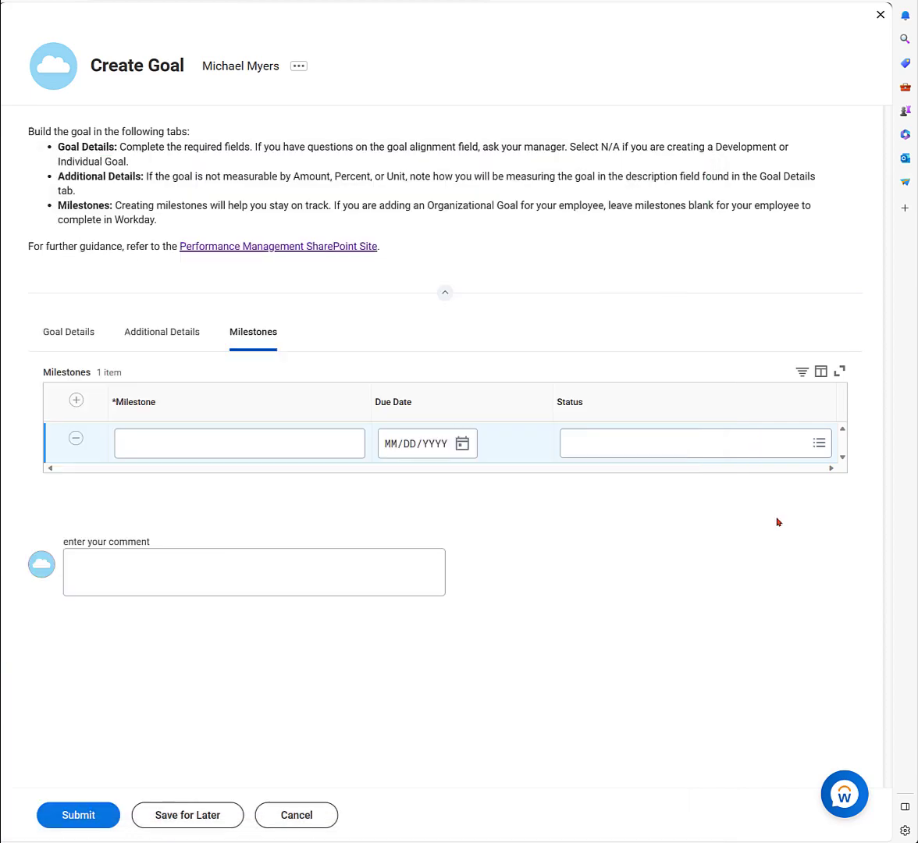
{"action": "left_click", "coordinate": [173, 442]}
{"action": "key", "text": "ctrl+v"}
Give the first milestone 50% status and a 09/30/2023 due date, then review its wording
{"action": "left_click", "coordinate": [767, 441]}
{"action": "left_click", "coordinate": [578, 324]}
{"action": "left_click", "coordinate": [462, 444]}
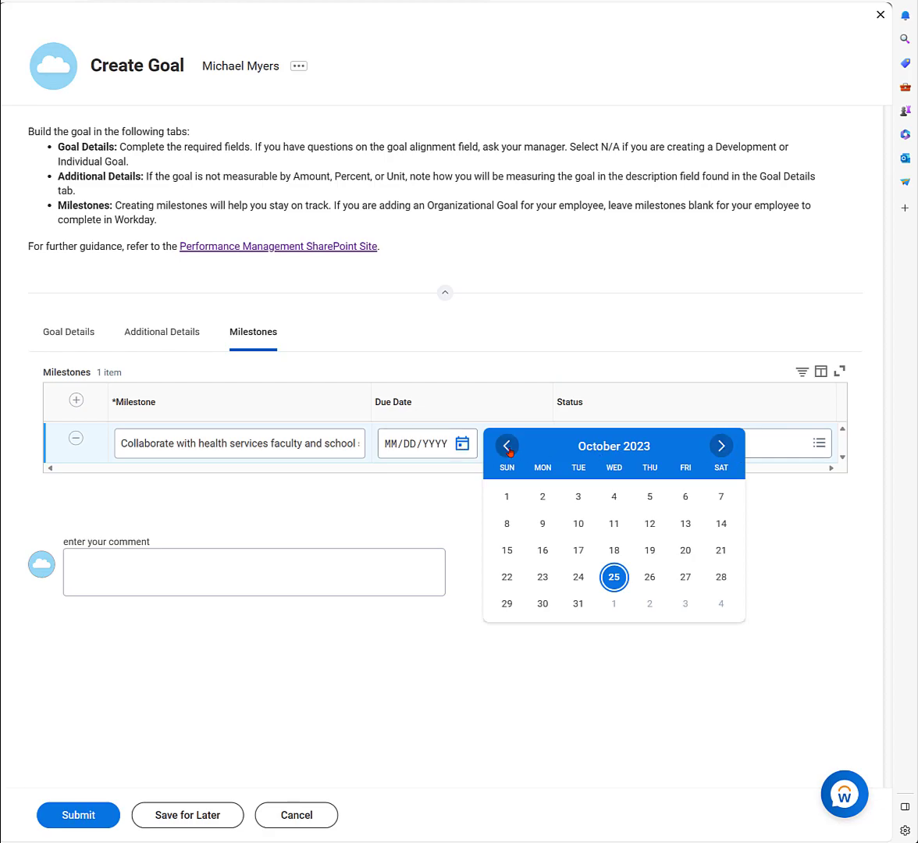
{"action": "left_click", "coordinate": [506, 446]}
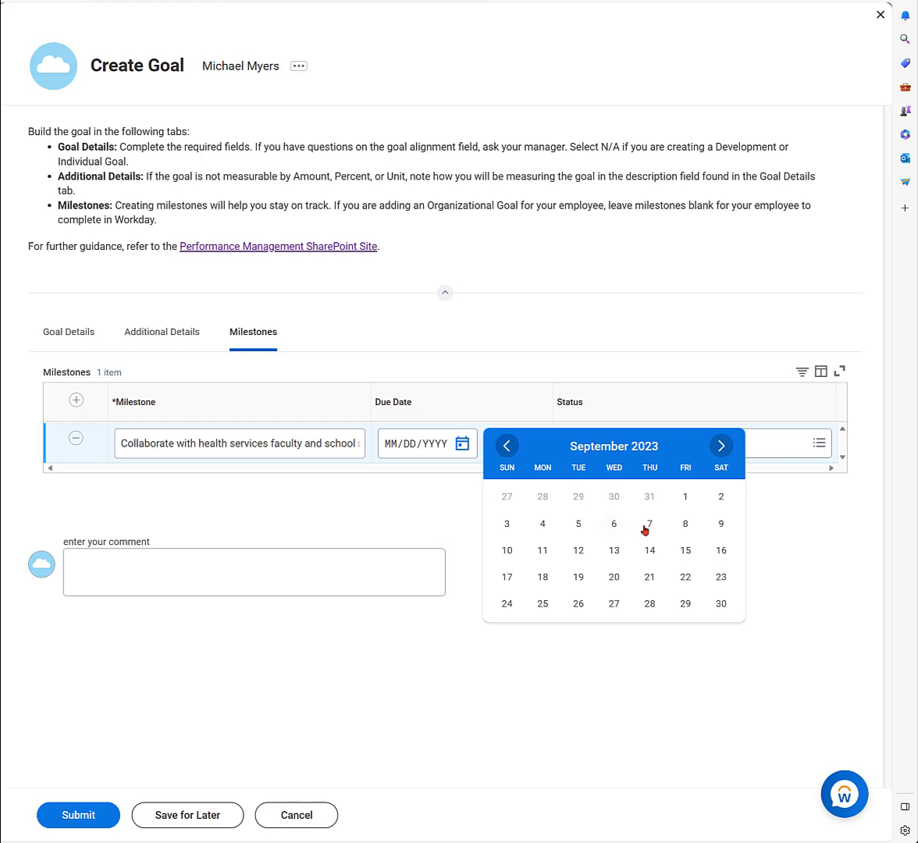
{"action": "left_click", "coordinate": [722, 604]}
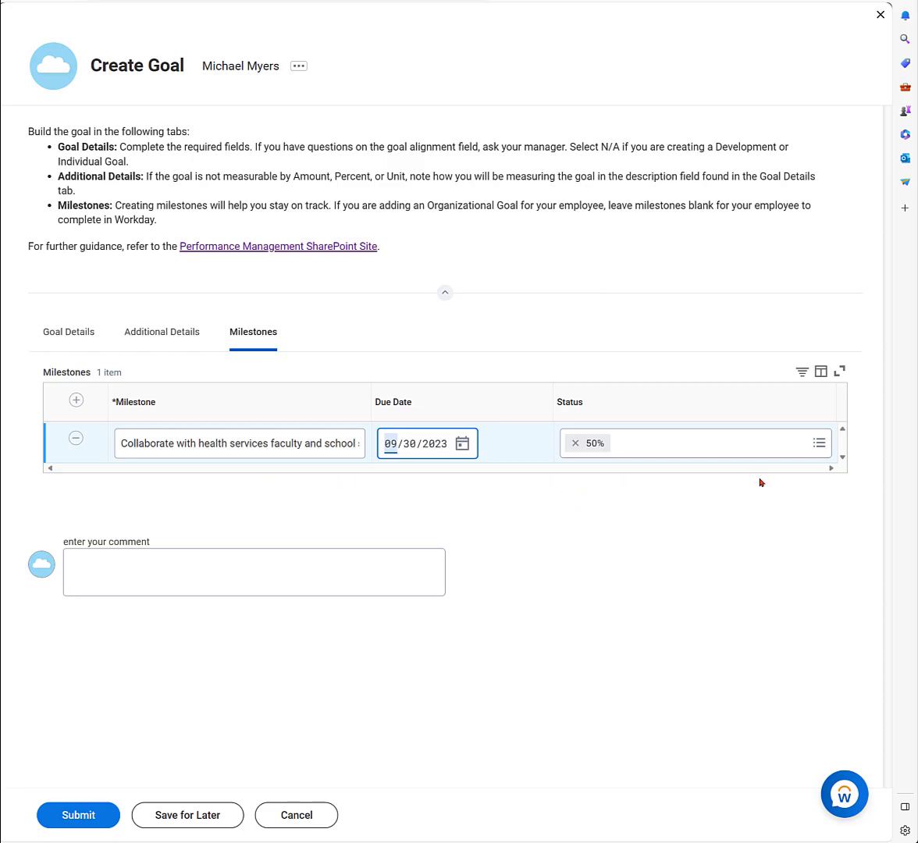
{"action": "left_click", "coordinate": [225, 444]}
{"action": "key", "text": "End"}
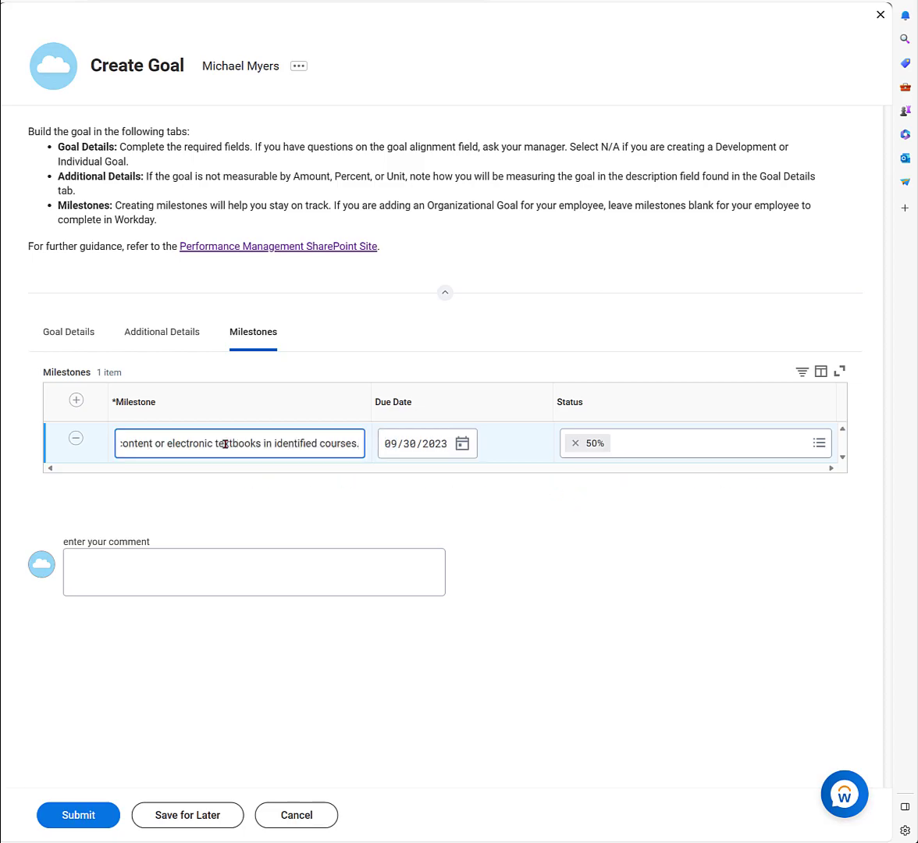
{"action": "left_click", "coordinate": [587, 516]}
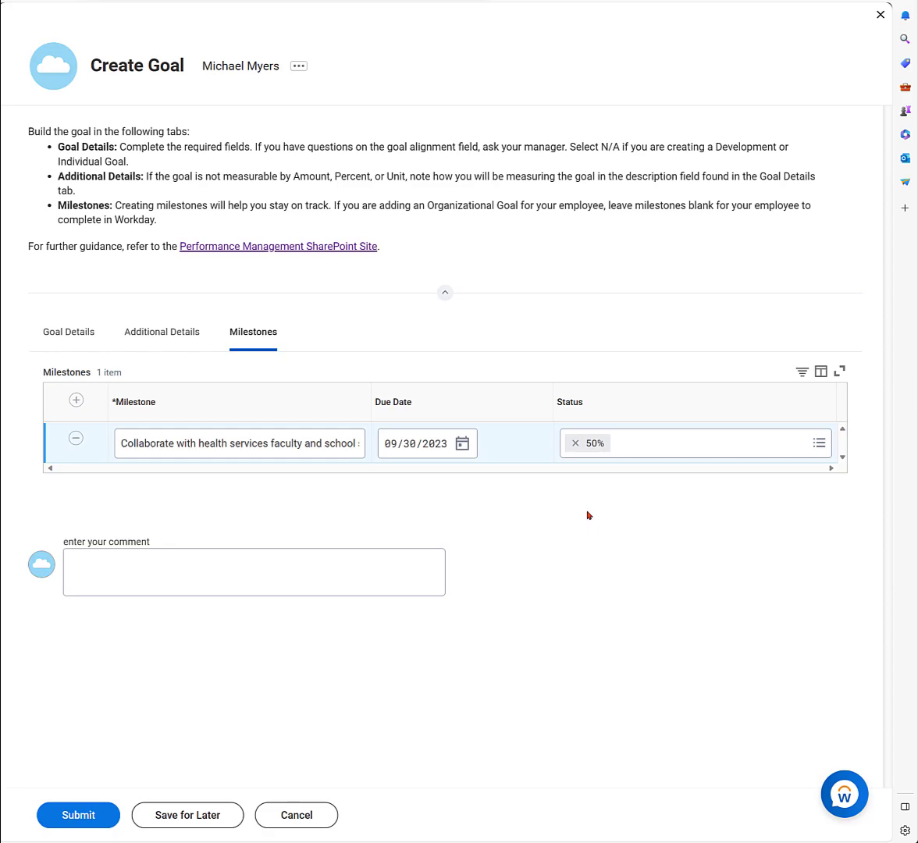
Add a second milestone row with the Q2 faculty champions text pasted from Excel
{"action": "left_click", "coordinate": [76, 400]}
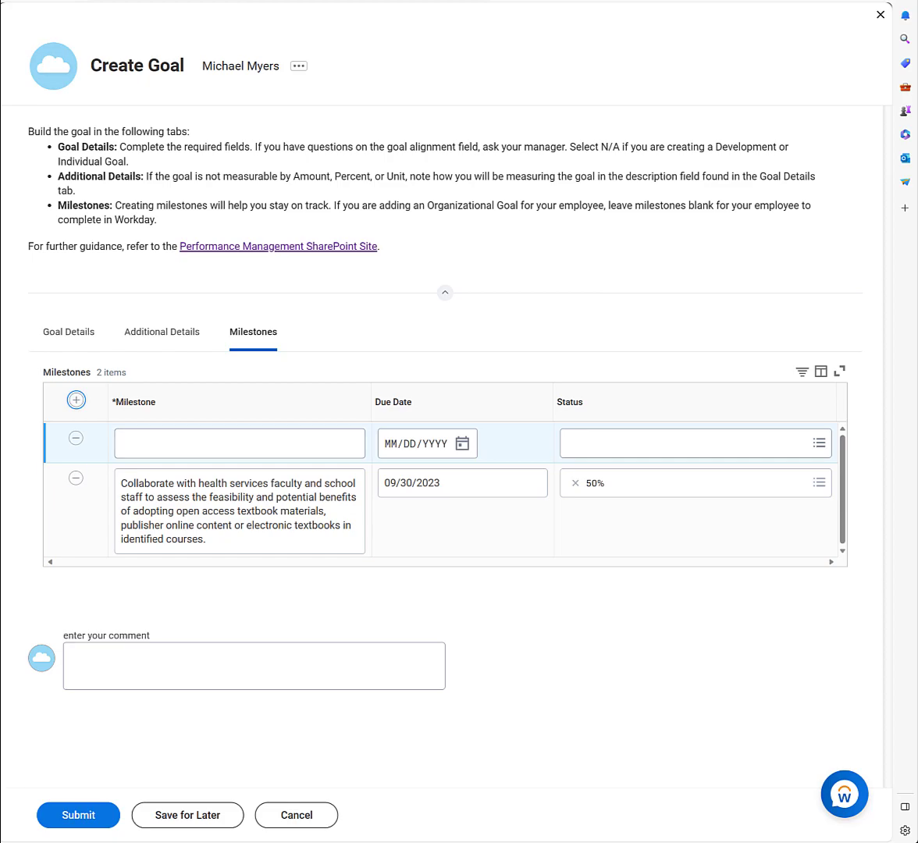
{"action": "key", "text": "alt+Tab"}
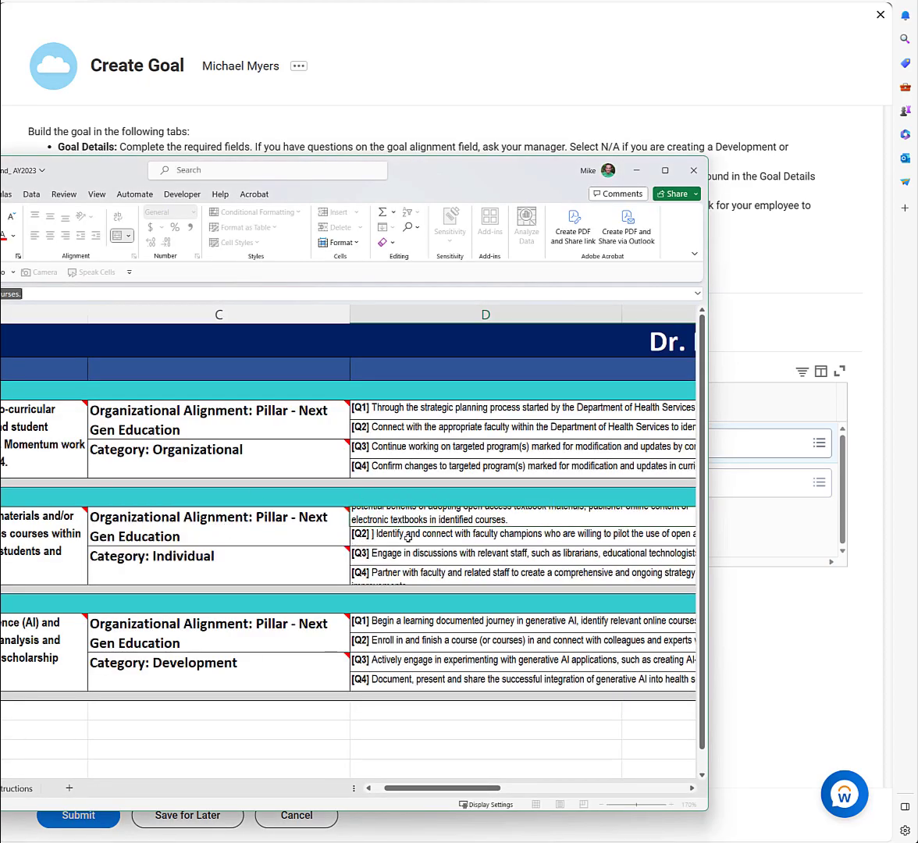
{"action": "left_click", "coordinate": [412, 538]}
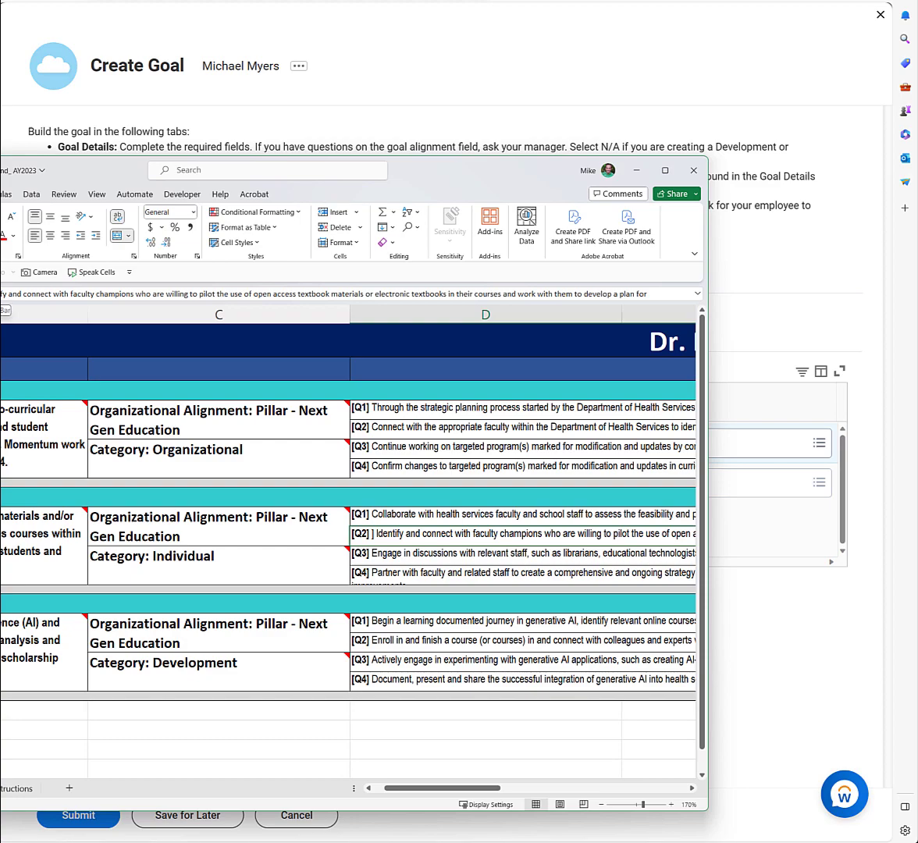
{"action": "key", "text": "F2"}
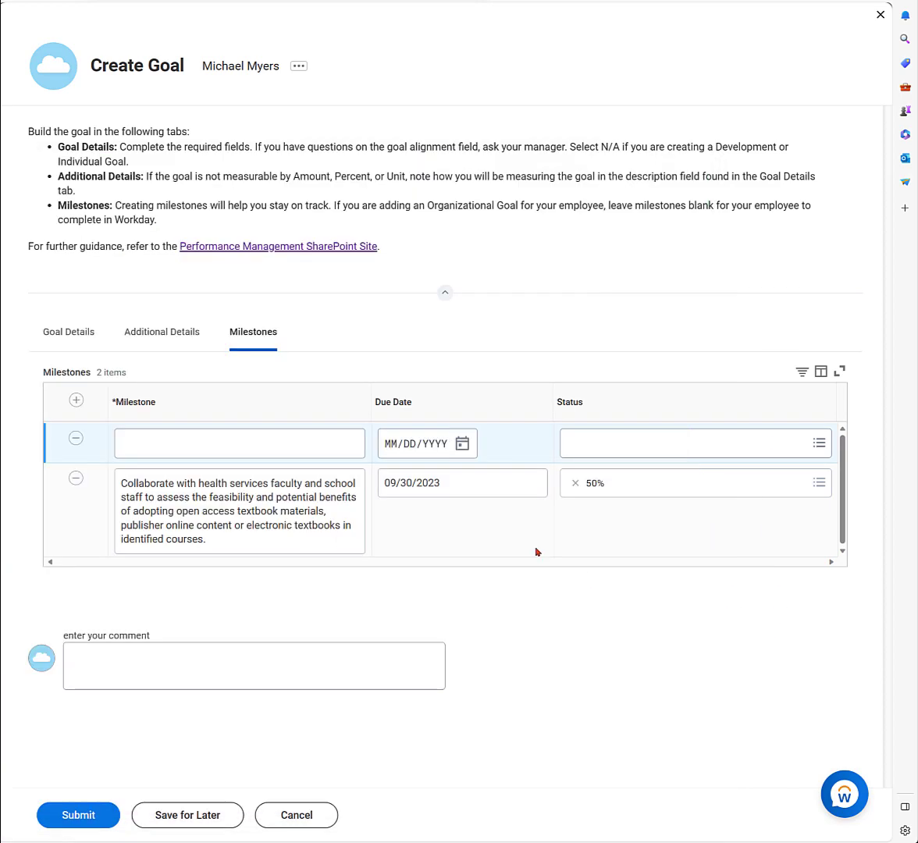
{"action": "left_click", "coordinate": [714, 578]}
{"action": "left_click", "coordinate": [175, 437]}
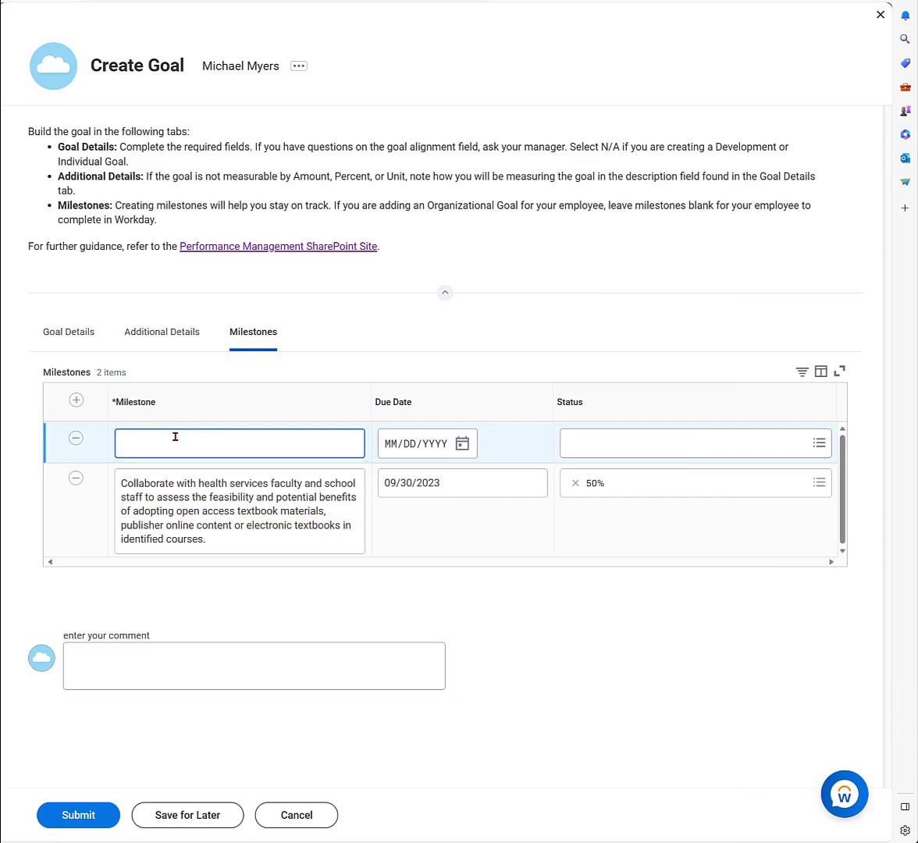
{"action": "key", "text": "ctrl+v"}
Set the second milestone due 12/31/2023 at 0% status, then add a third row
{"action": "left_click", "coordinate": [443, 445]}
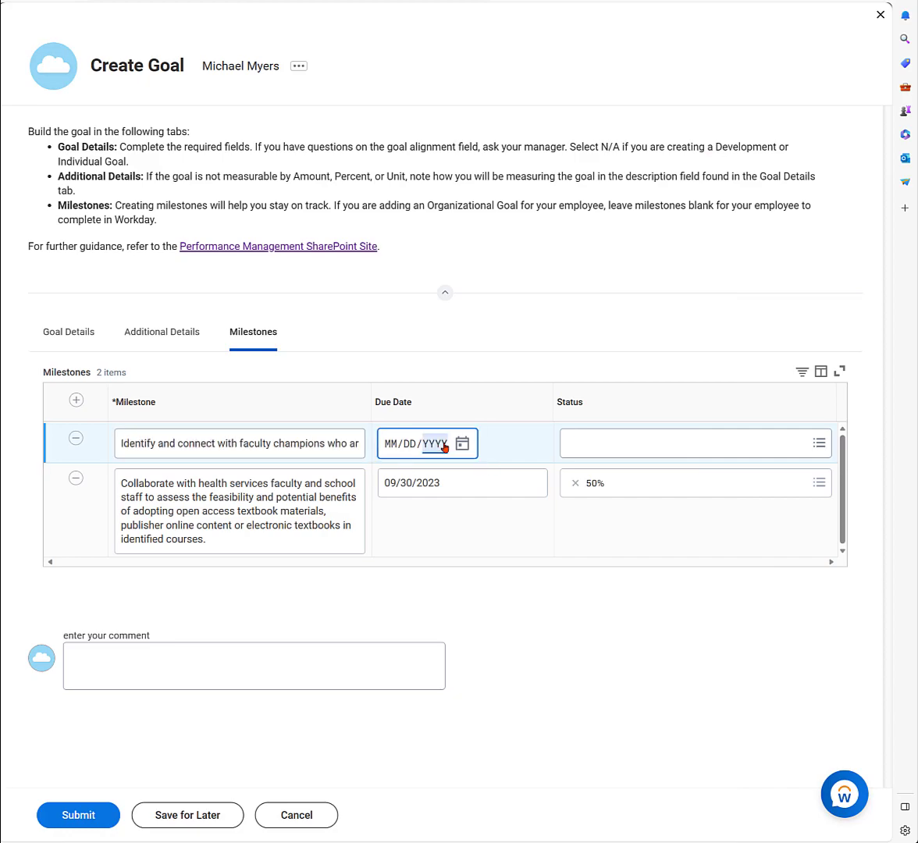
{"action": "left_click", "coordinate": [461, 444]}
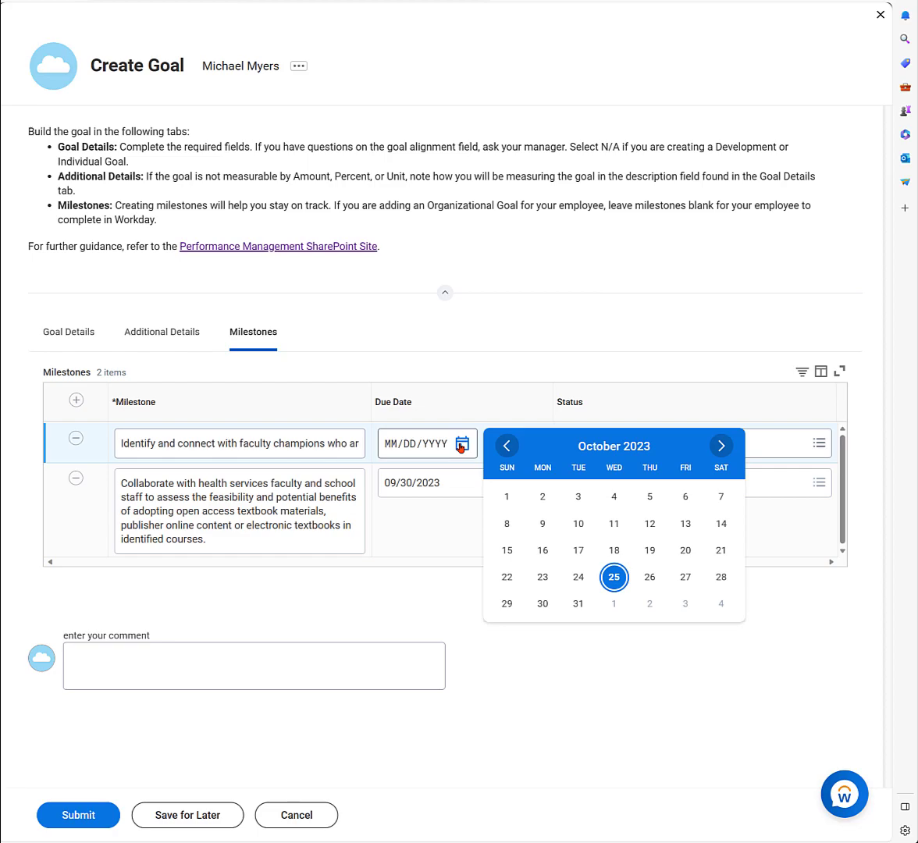
{"action": "left_click", "coordinate": [721, 445]}
{"action": "left_click", "coordinate": [722, 445]}
{"action": "left_click", "coordinate": [721, 446]}
{"action": "left_click", "coordinate": [500, 446]}
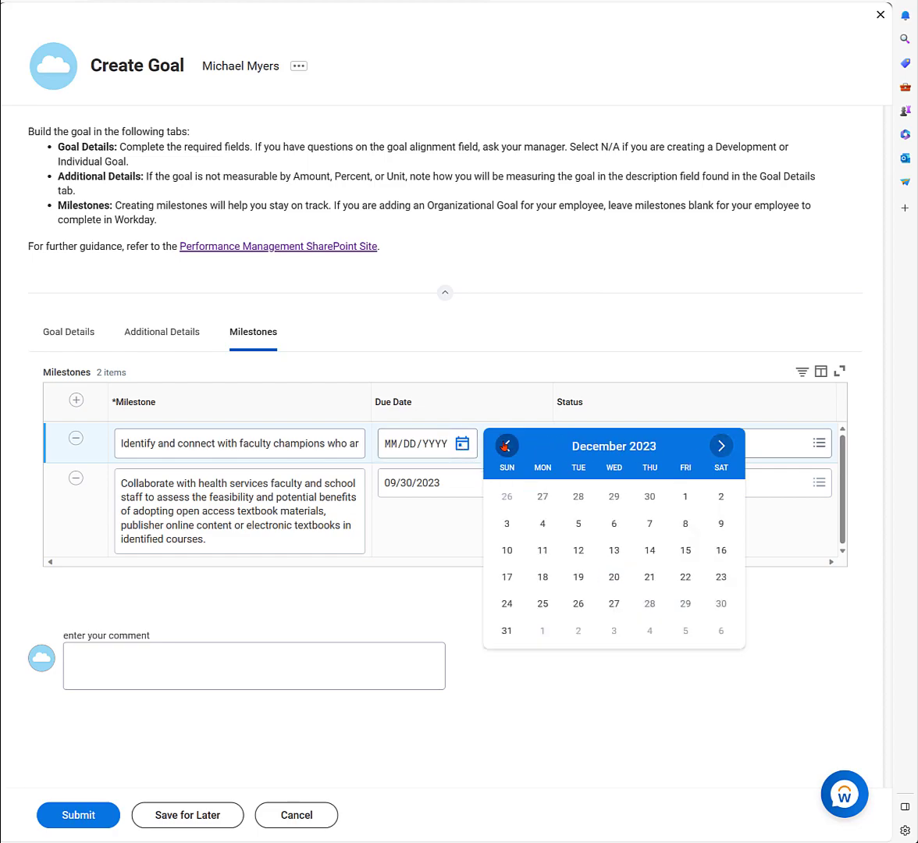
{"action": "left_click", "coordinate": [507, 631]}
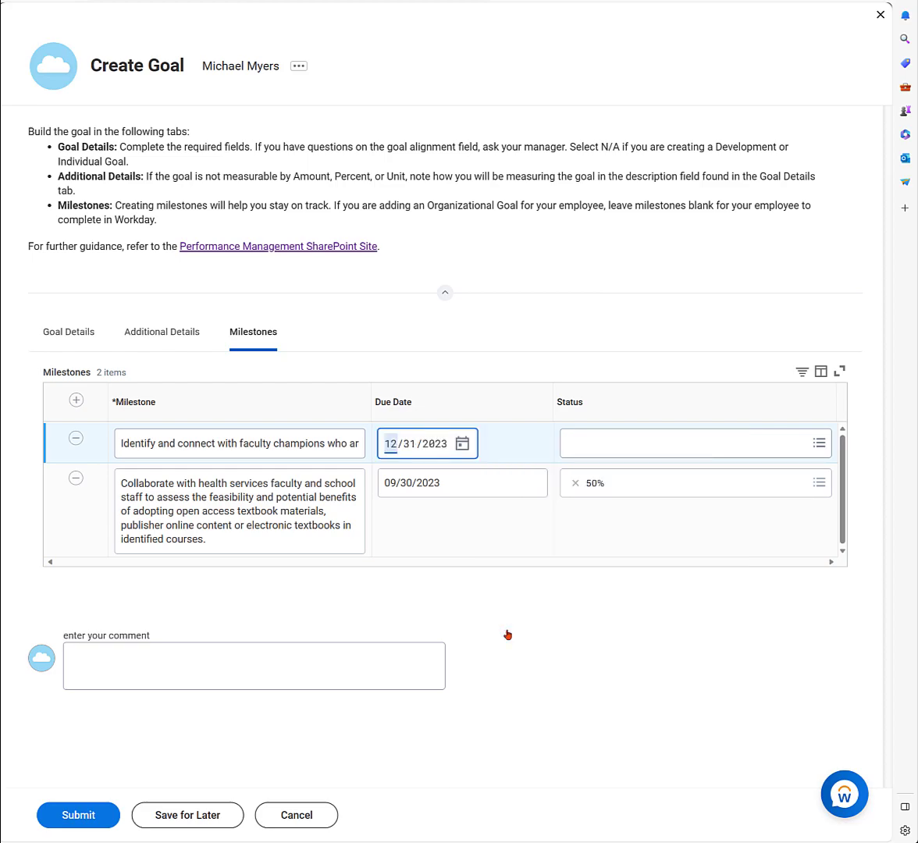
{"action": "left_click", "coordinate": [730, 450]}
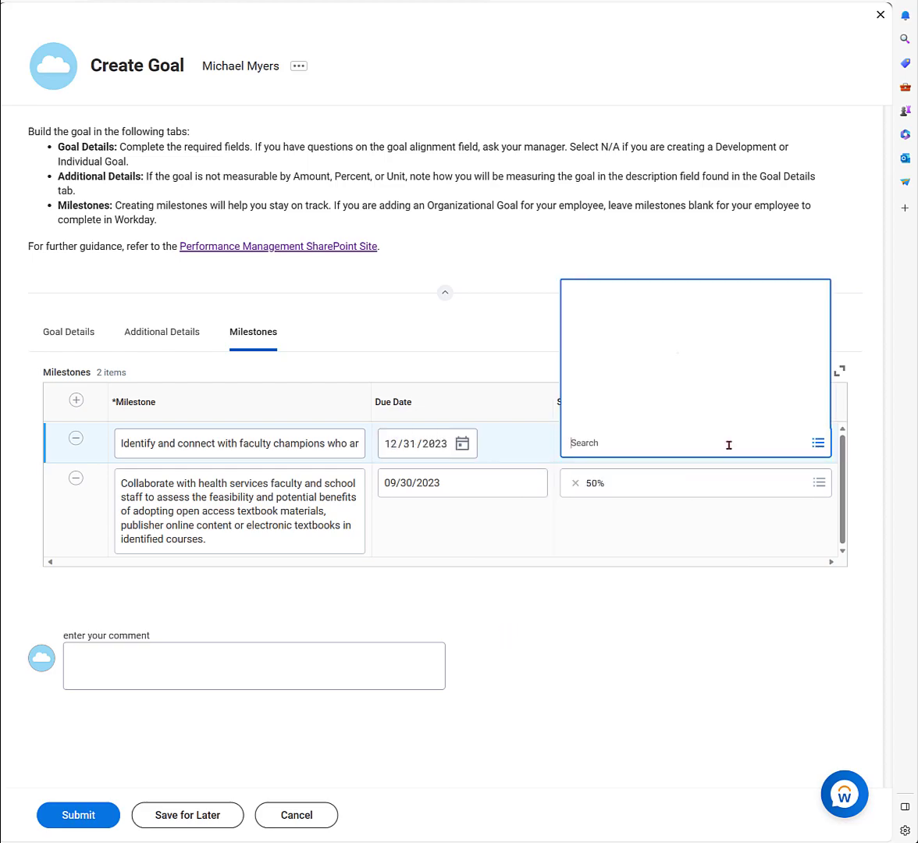
{"action": "left_click", "coordinate": [611, 321]}
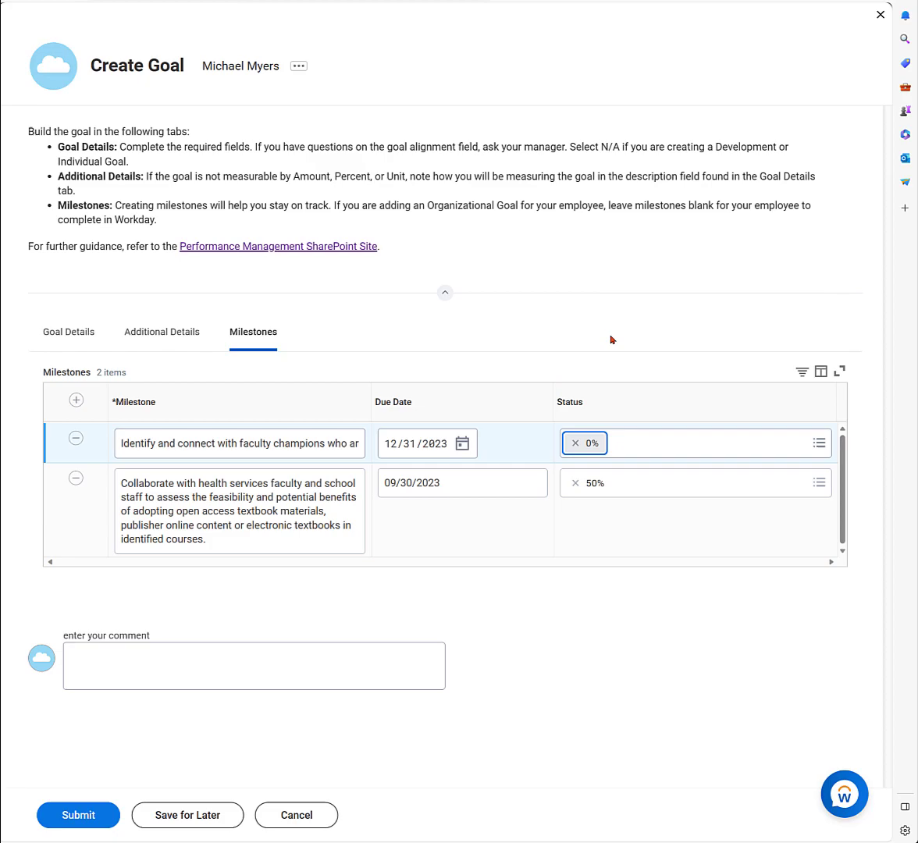
{"action": "left_click", "coordinate": [76, 400]}
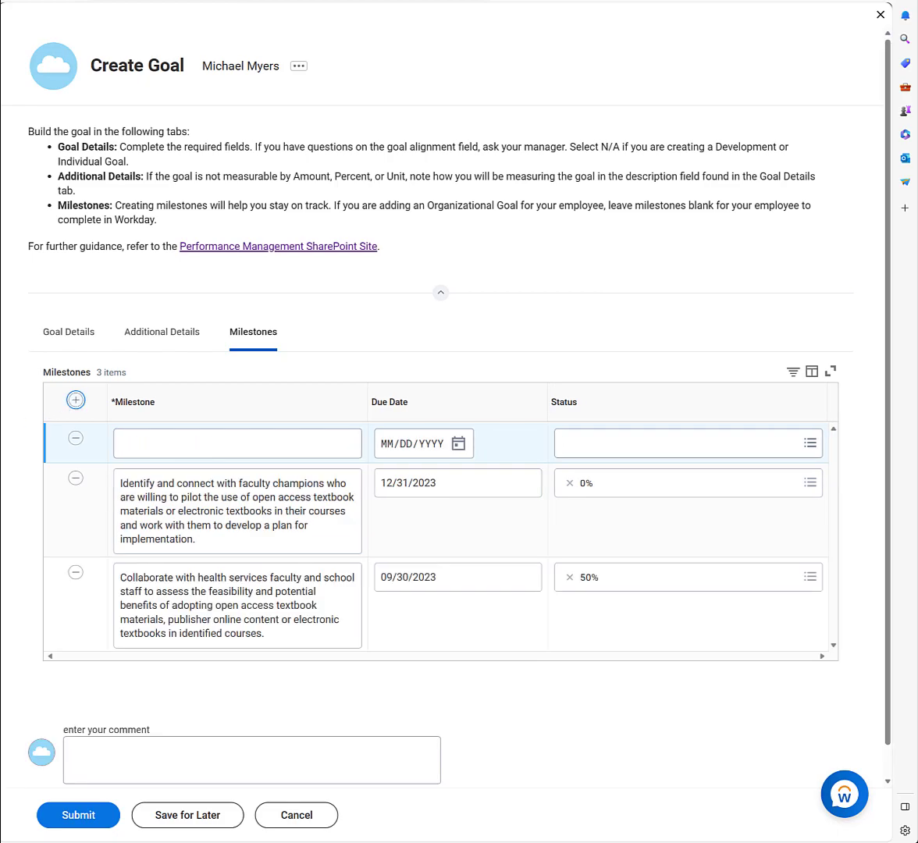
Paste the Q3 staff engagement milestone text from Excel into the third milestone
{"action": "key", "text": "alt+Tab"}
{"action": "left_click", "coordinate": [415, 555]}
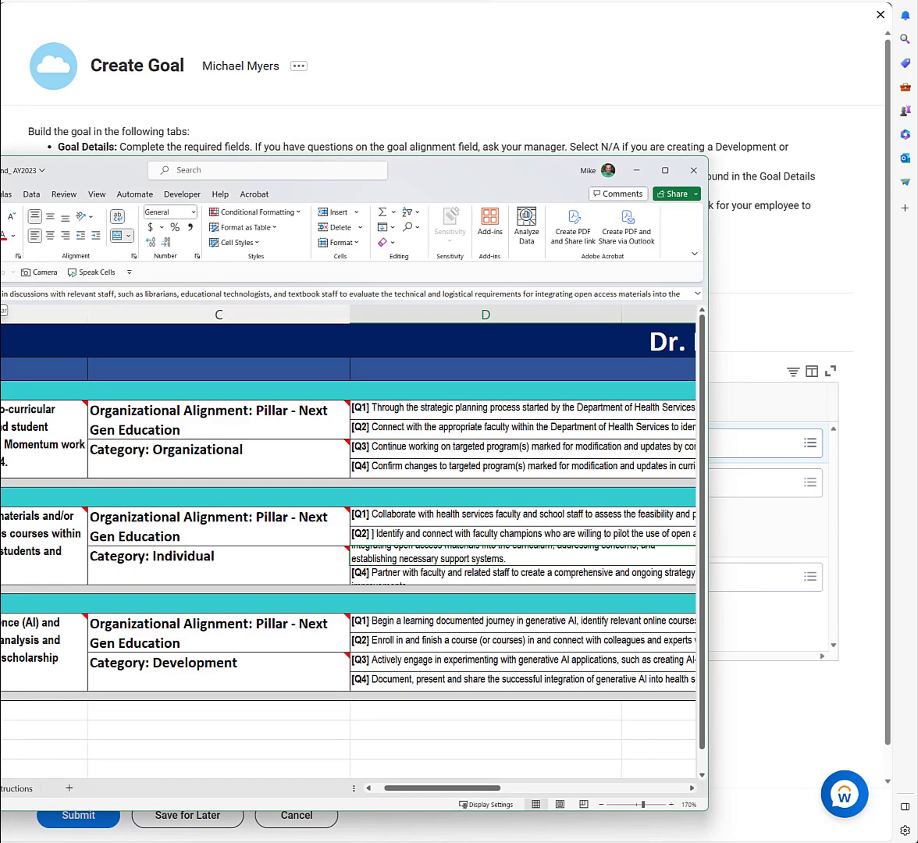
{"action": "left_click_drag", "start_coordinate": [2, 293], "coordinate": [746, 333]}
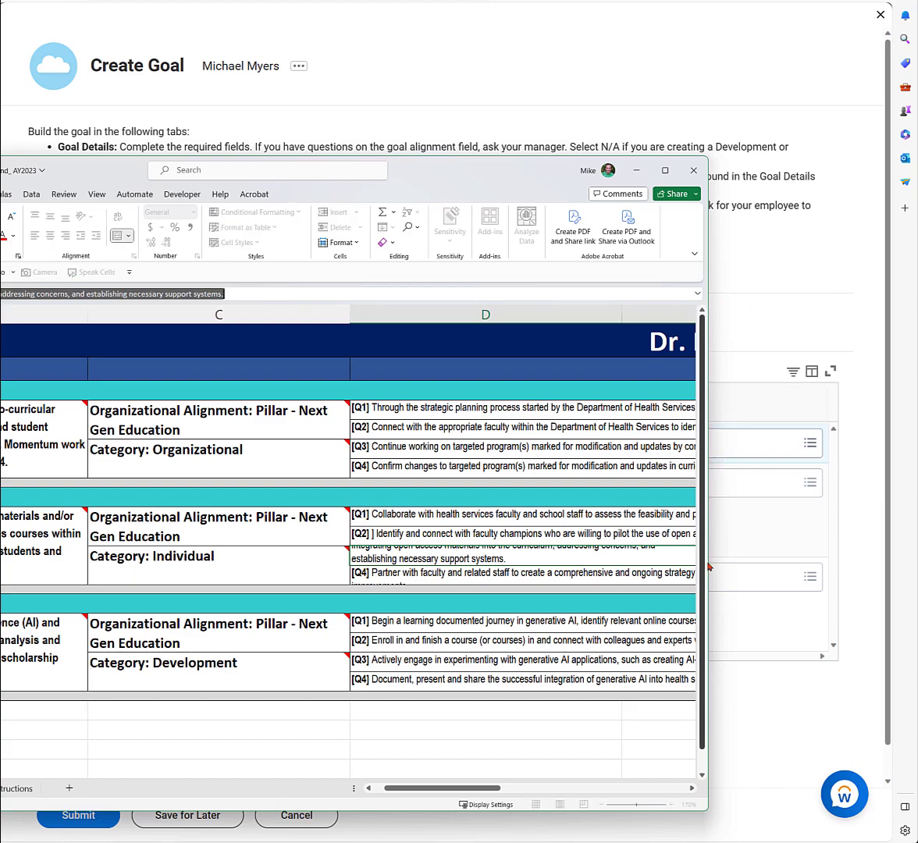
{"action": "left_click", "coordinate": [756, 604]}
{"action": "left_click", "coordinate": [224, 445]}
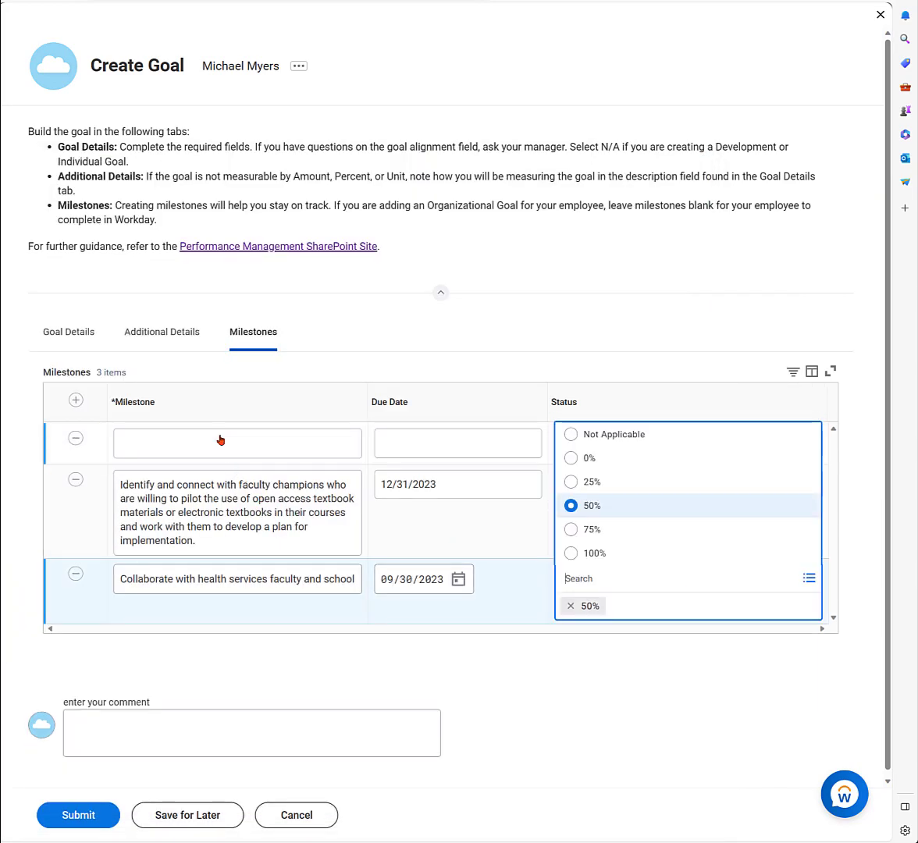
{"action": "key", "text": "ctrl+v"}
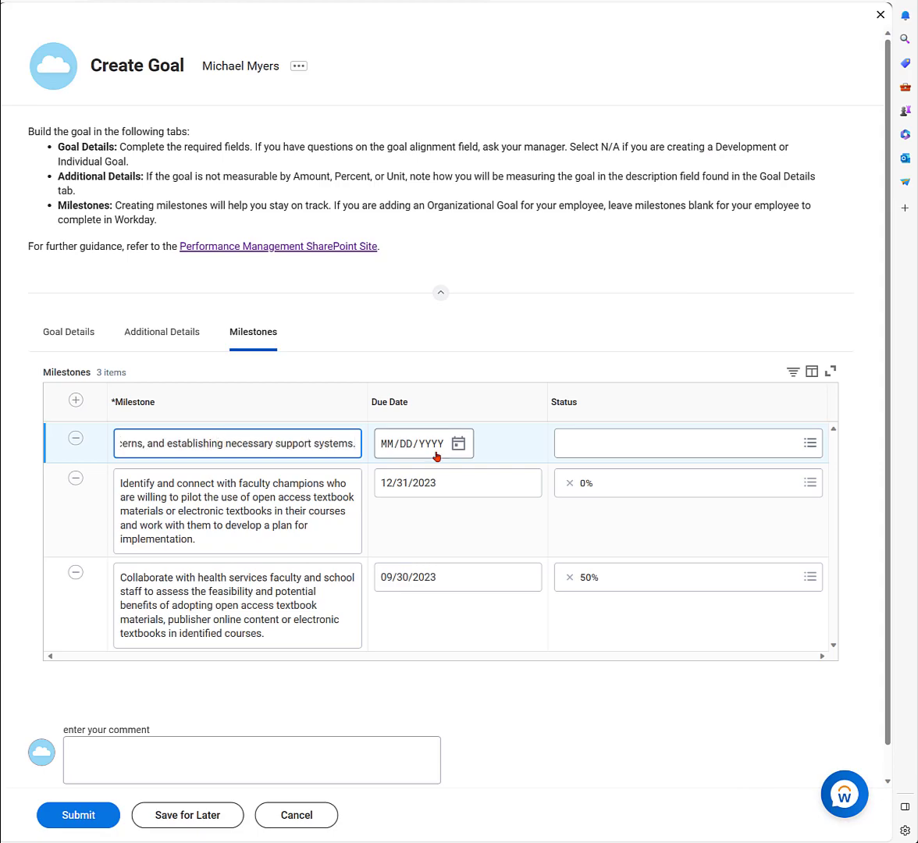
Set the third milestone due 03/31/2024 at 0% status, then add a fourth row
{"action": "left_click", "coordinate": [458, 444]}
{"action": "left_click", "coordinate": [718, 445]}
{"action": "left_click", "coordinate": [717, 446]}
{"action": "left_click", "coordinate": [717, 446]}
{"action": "left_click", "coordinate": [717, 445]}
{"action": "left_click", "coordinate": [717, 446]}
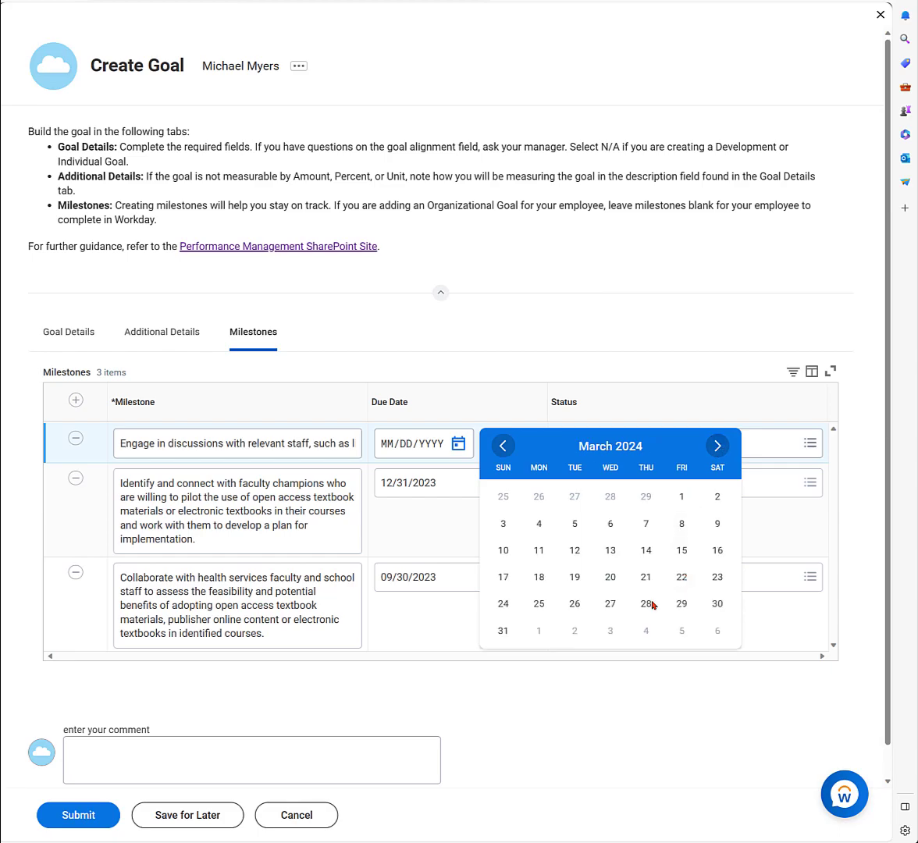
{"action": "left_click", "coordinate": [502, 630]}
{"action": "left_click", "coordinate": [621, 442]}
{"action": "left_click", "coordinate": [599, 323]}
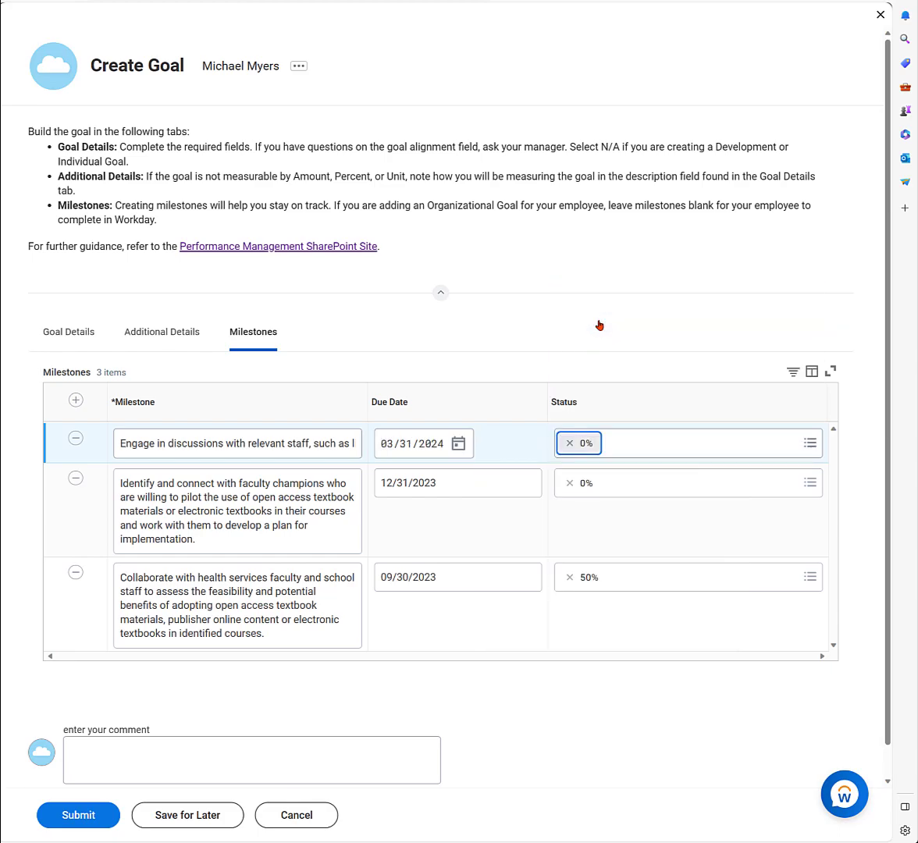
{"action": "left_click", "coordinate": [75, 400]}
Copy the Q4 open-access faculty strategy text from Excel into the fourth milestone
{"action": "key", "text": "alt+Tab"}
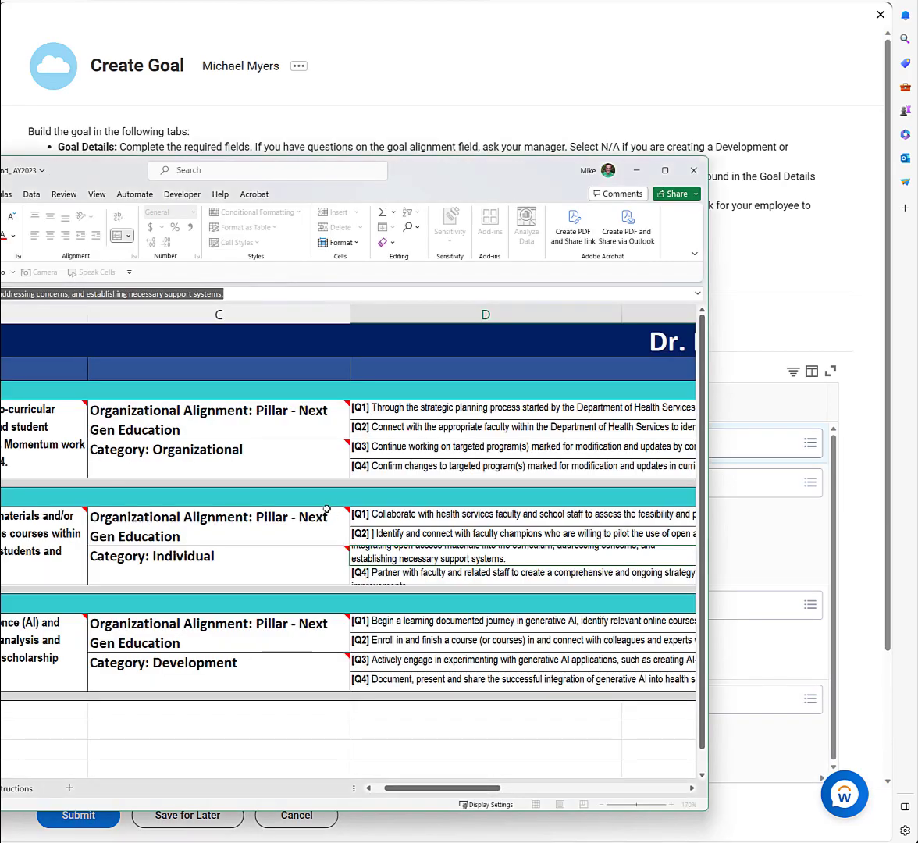
{"action": "left_click", "coordinate": [394, 577]}
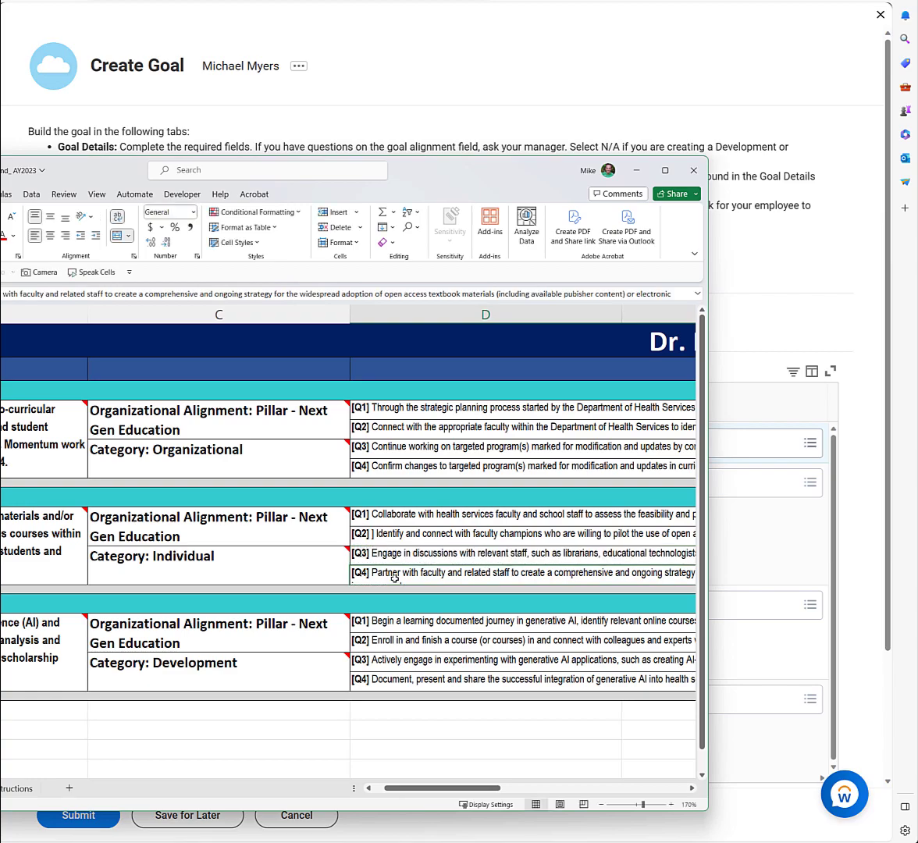
{"action": "double_click", "coordinate": [395, 577]}
{"action": "key", "text": "alt+Tab"}
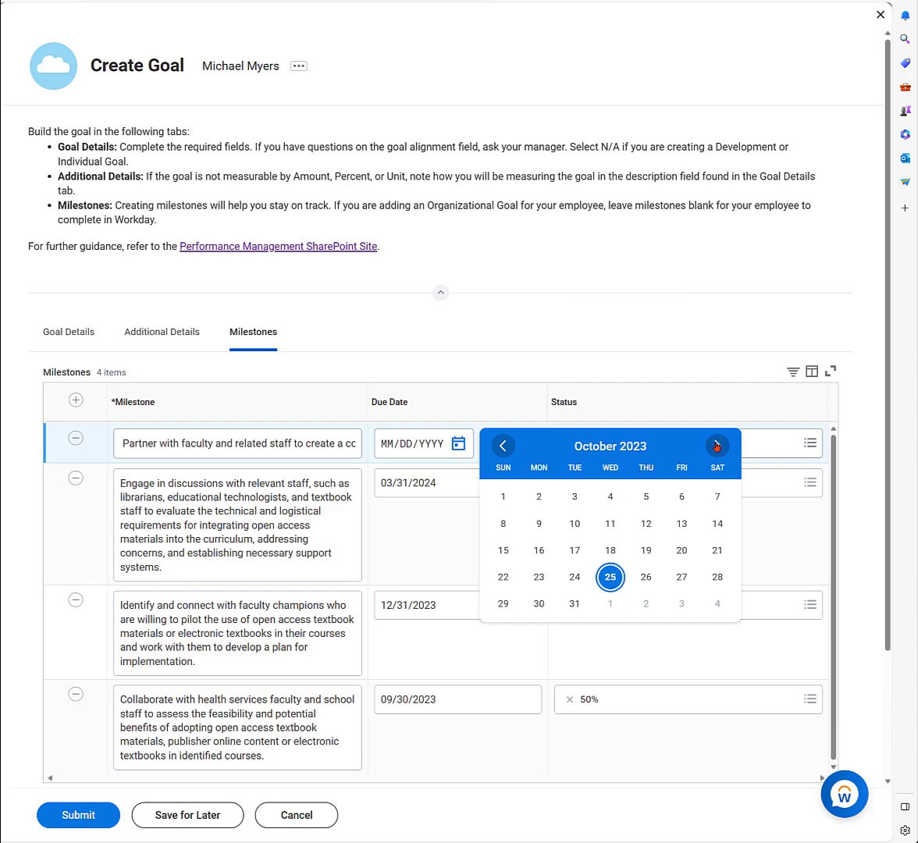
{"action": "left_click", "coordinate": [717, 446]}
Set the fourth milestone due 06/30/2024 at 0% status
{"action": "left_click", "coordinate": [717, 446]}
{"action": "left_click", "coordinate": [716, 445]}
{"action": "left_click", "coordinate": [716, 446]}
{"action": "left_click", "coordinate": [718, 446]}
{"action": "left_click", "coordinate": [717, 446]}
{"action": "left_click", "coordinate": [717, 446]}
{"action": "left_click", "coordinate": [717, 445]}
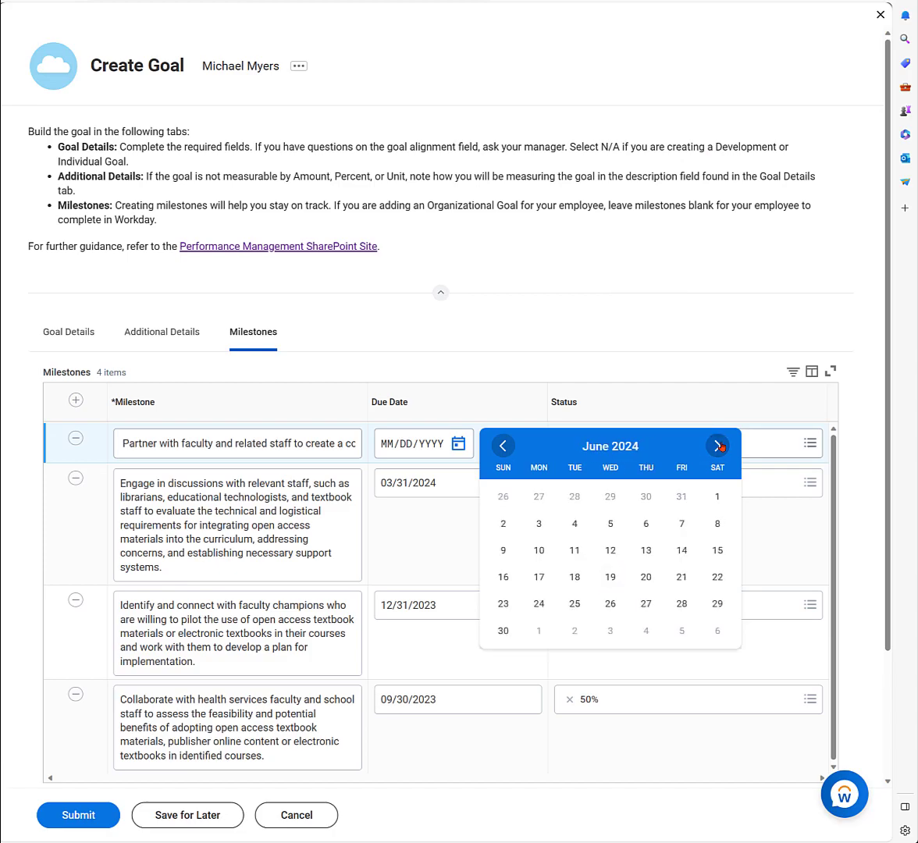
{"action": "left_click", "coordinate": [503, 631]}
{"action": "left_click", "coordinate": [807, 444]}
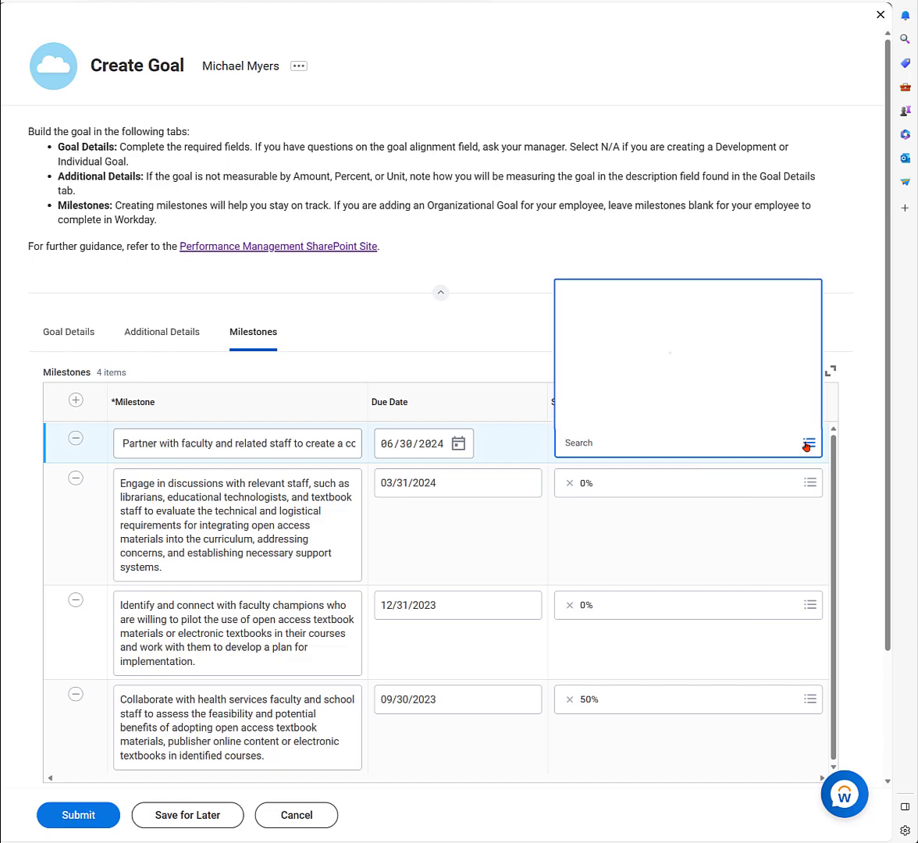
{"action": "left_click", "coordinate": [590, 320]}
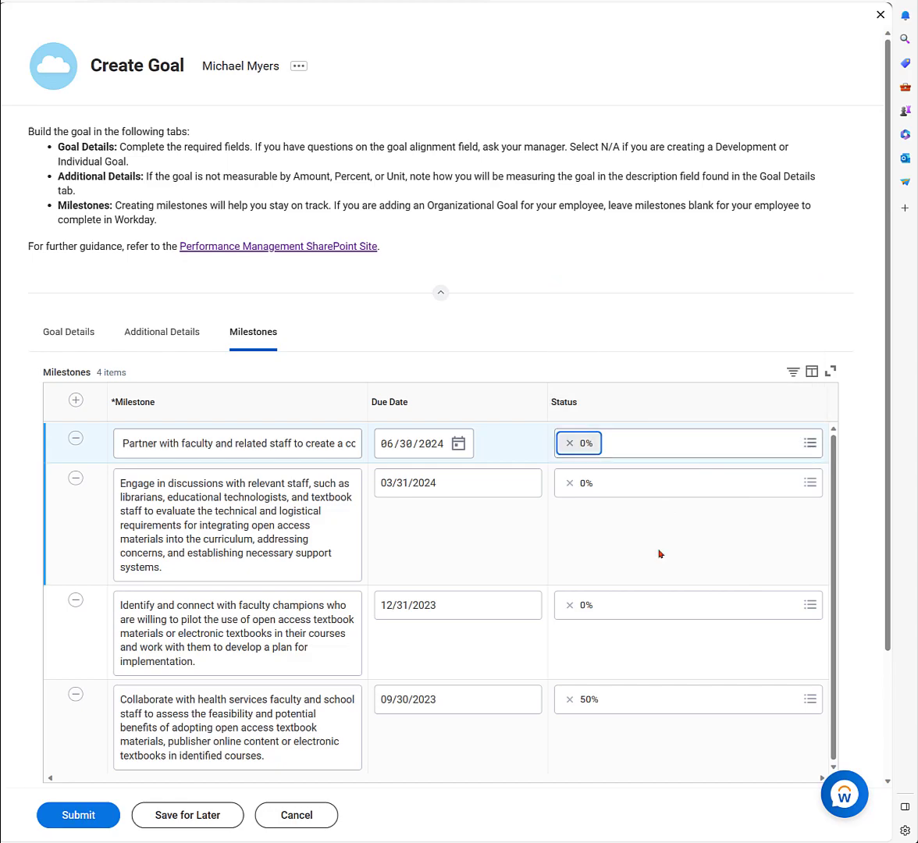
Review the due dates of the bottom, third and first milestones
{"action": "left_click", "coordinate": [380, 695]}
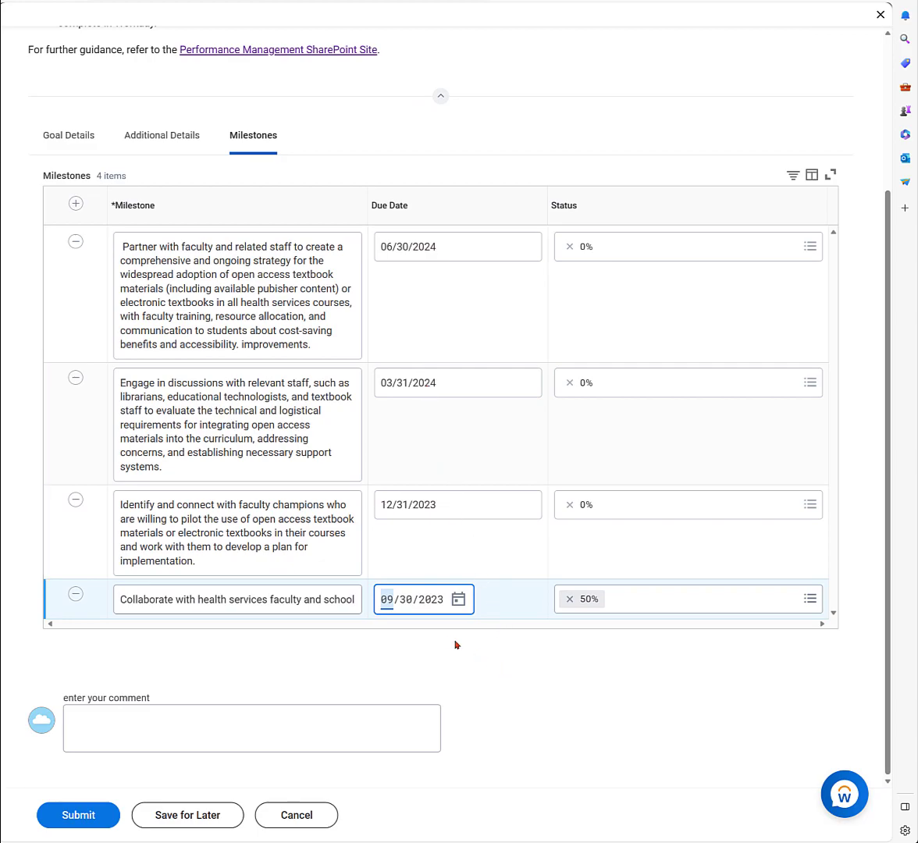
{"action": "left_click", "coordinate": [399, 543]}
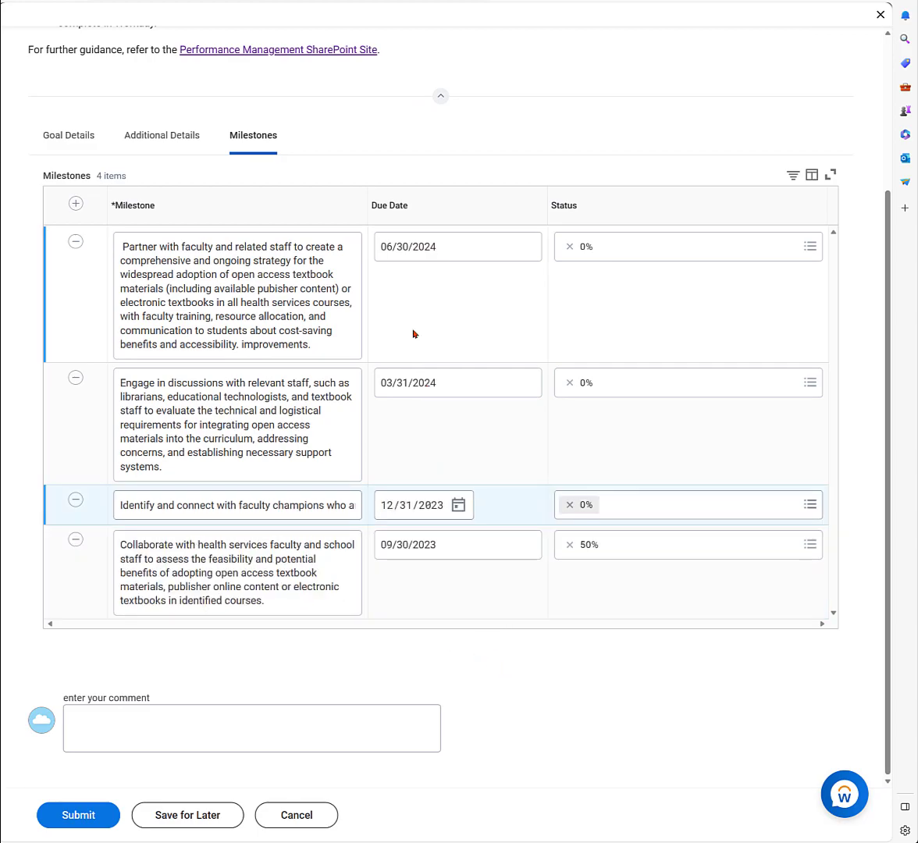
{"action": "left_click", "coordinate": [414, 332]}
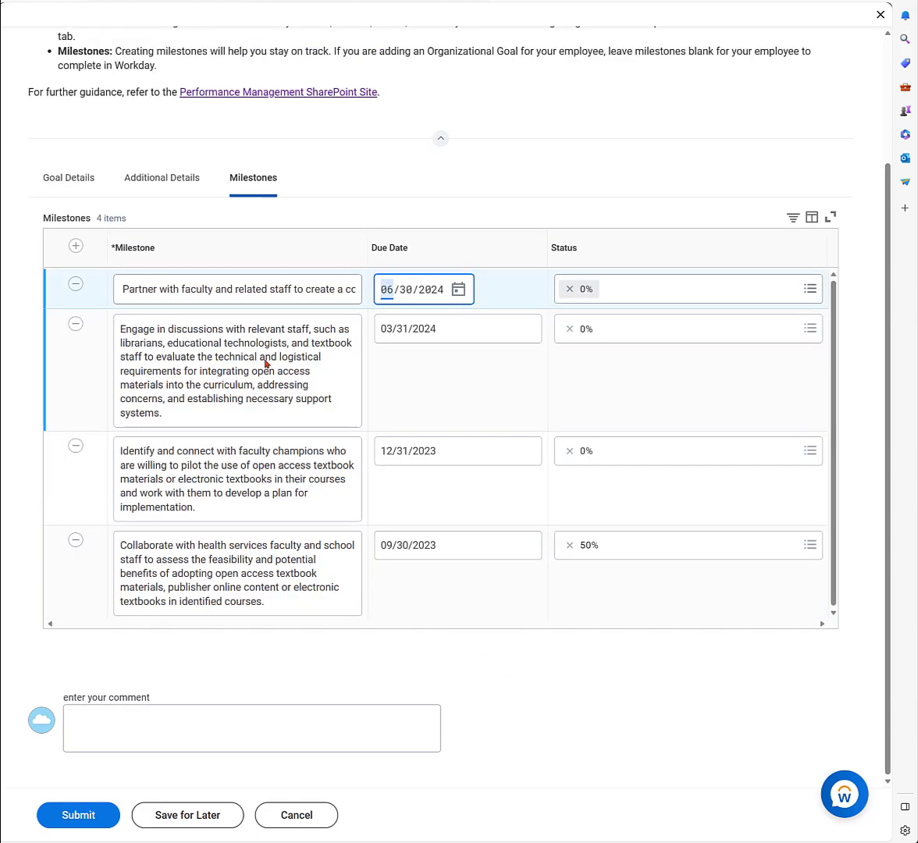
Submit the open-textbook goal and dismiss the submission confirmation
{"action": "left_click", "coordinate": [65, 816]}
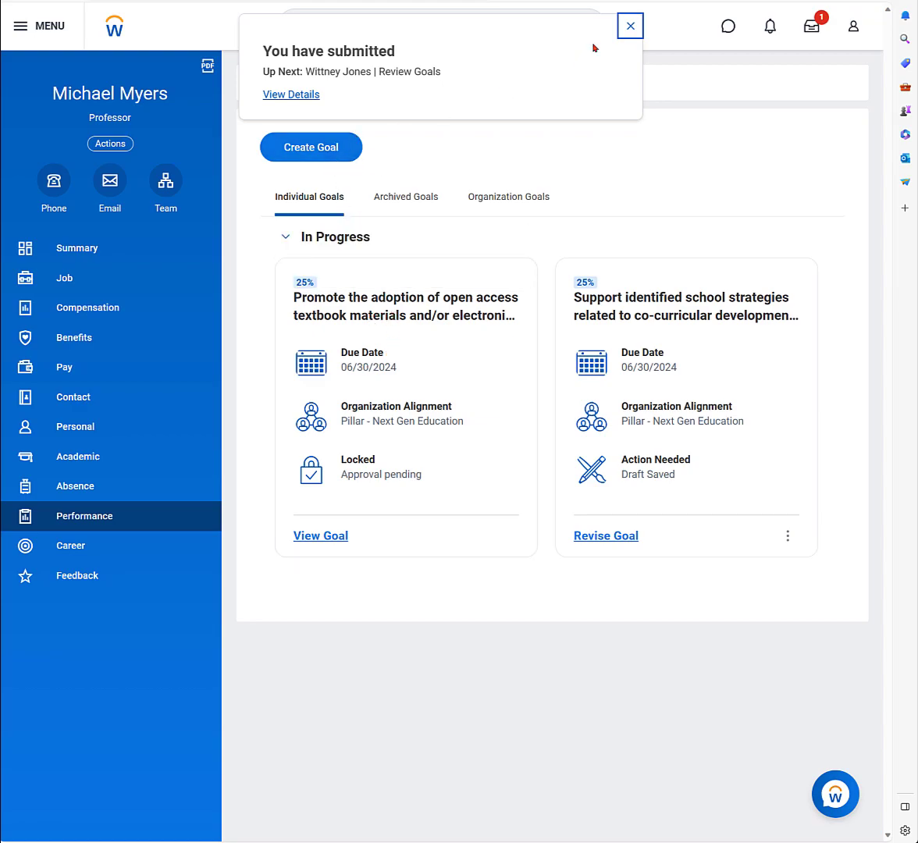
{"action": "left_click", "coordinate": [630, 29]}
Open a blank Create Goal form and select the generative AI goal statement from Excel cell B16
{"action": "left_click", "coordinate": [323, 148]}
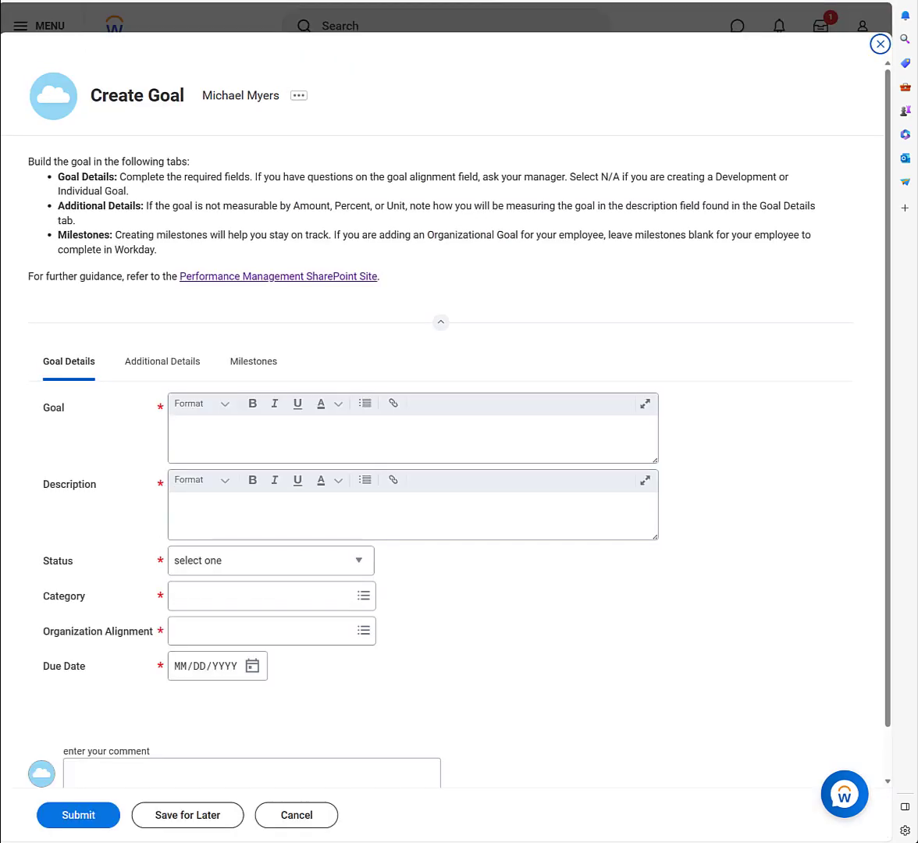
{"action": "key", "text": "alt+Tab"}
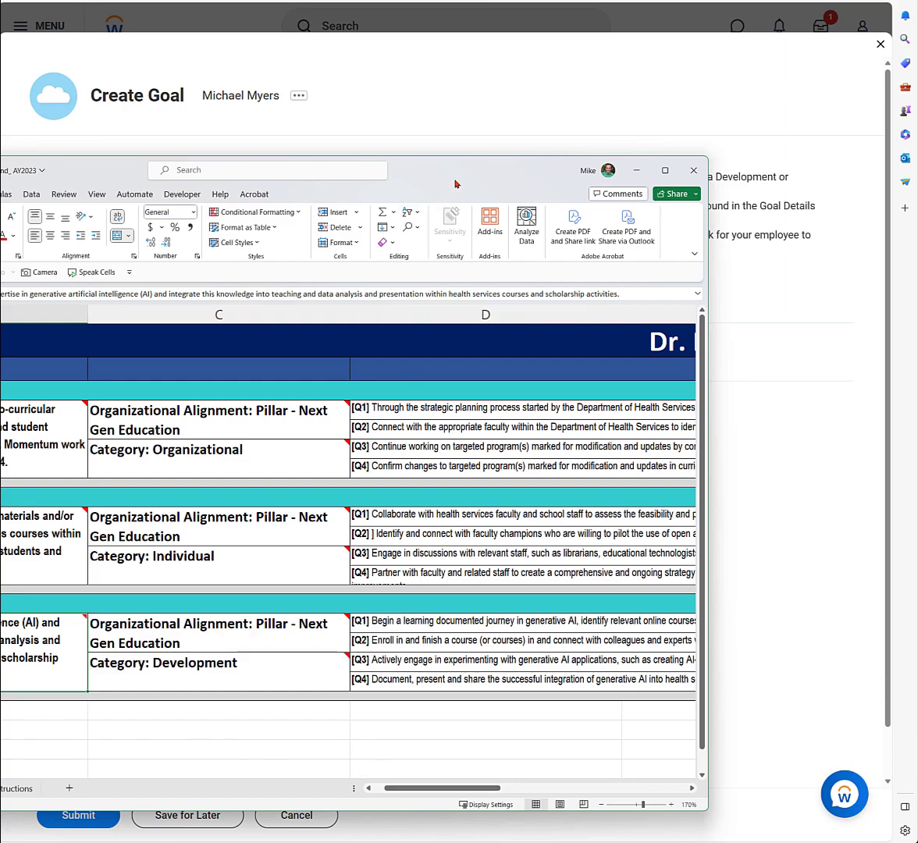
{"action": "left_click_drag", "start_coordinate": [457, 184], "coordinate": [707, 176]}
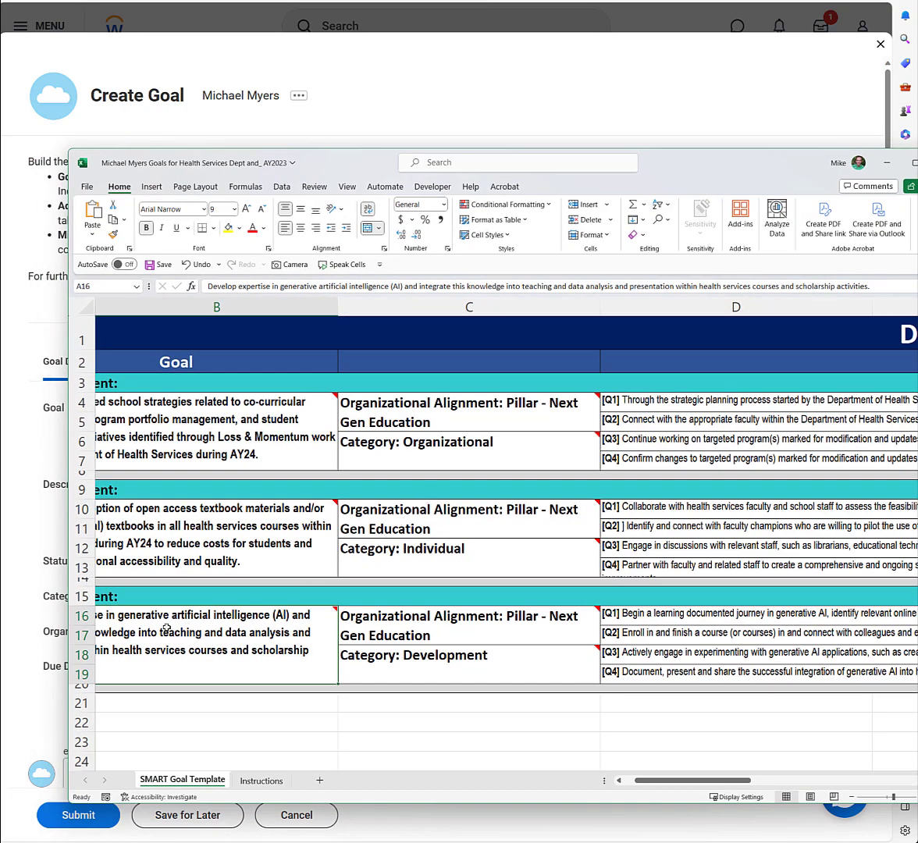
{"action": "double_click", "coordinate": [166, 628]}
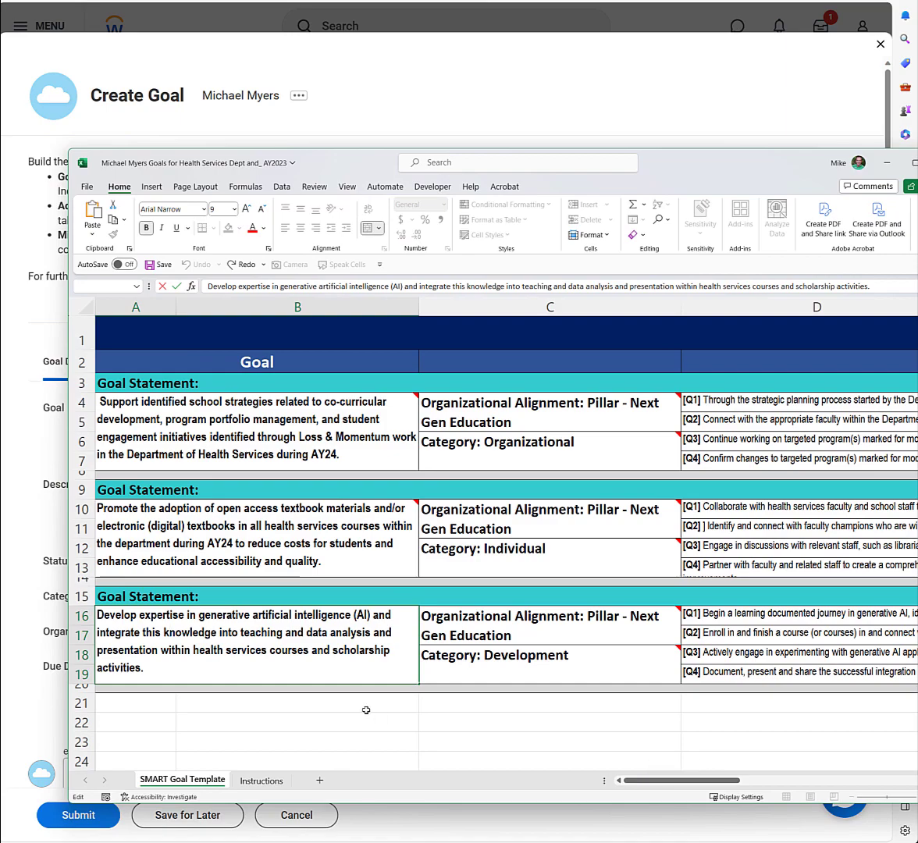
{"action": "left_click_drag", "start_coordinate": [145, 668], "coordinate": [137, 669]}
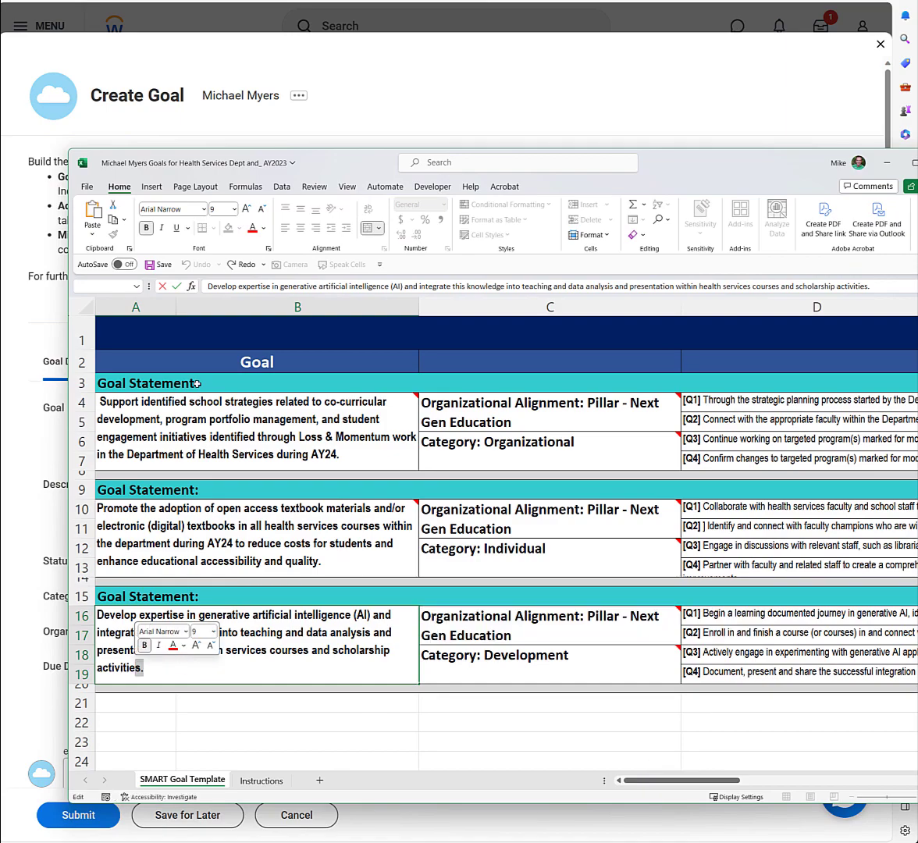
{"action": "left_click", "coordinate": [157, 668]}
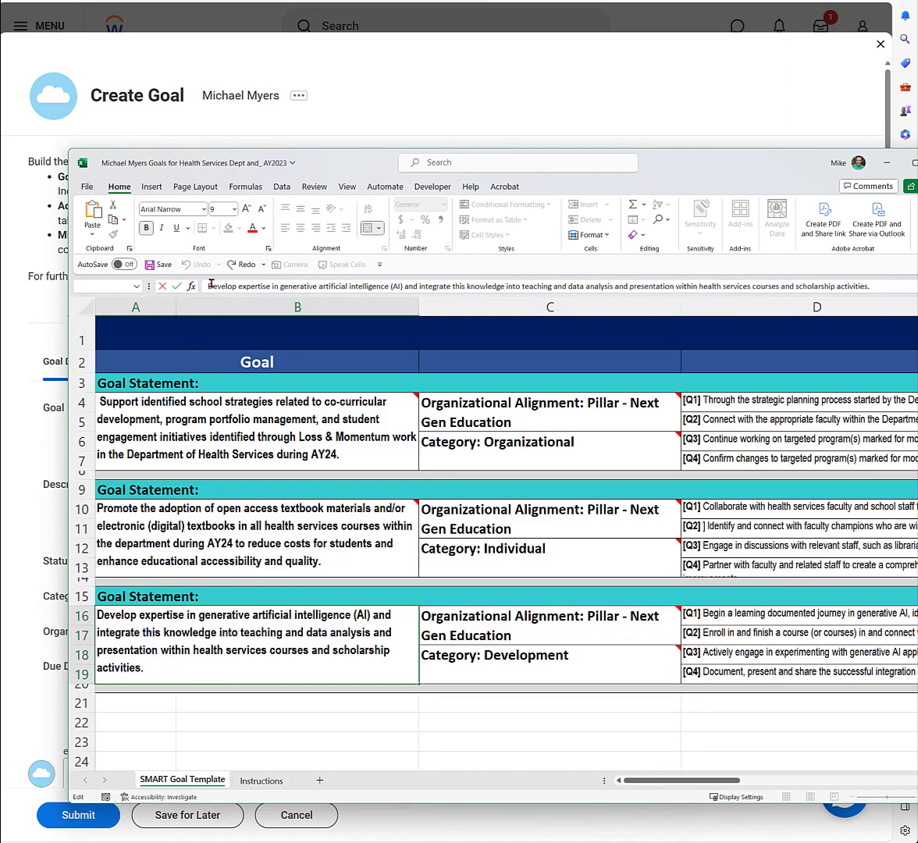
{"action": "left_click_drag", "start_coordinate": [210, 286], "coordinate": [879, 287]}
{"action": "key", "text": "ctrl+c"}
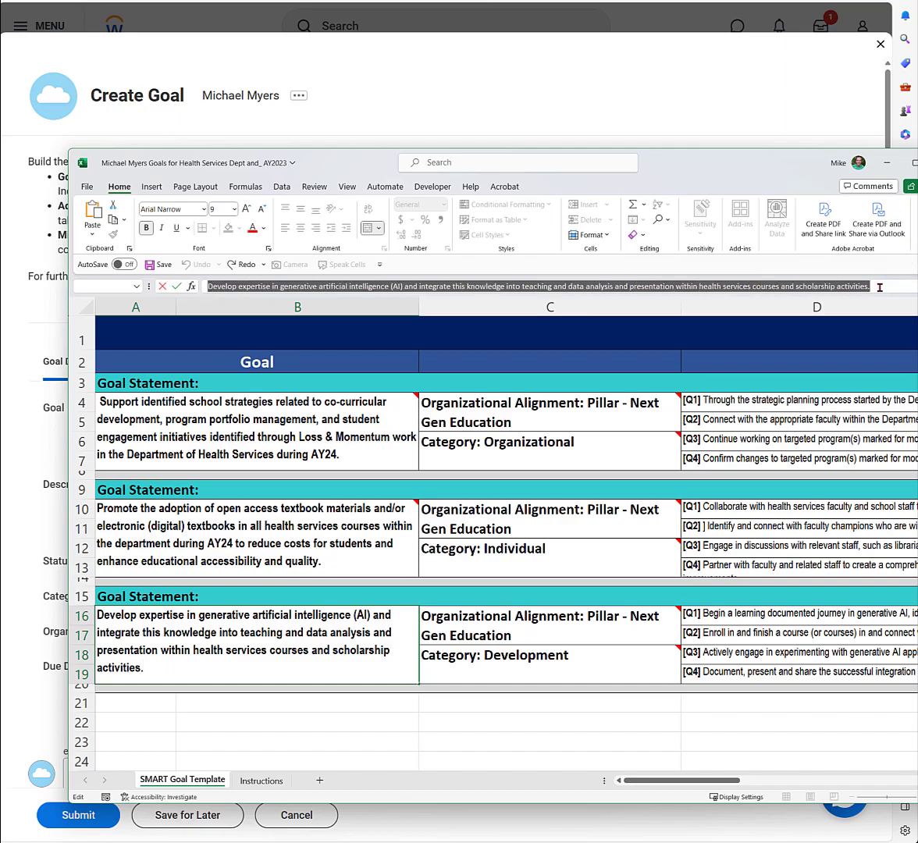
Paste the AI goal statement into Goal and Description, with 25% status and Development Goal category
{"action": "left_click", "coordinate": [763, 99]}
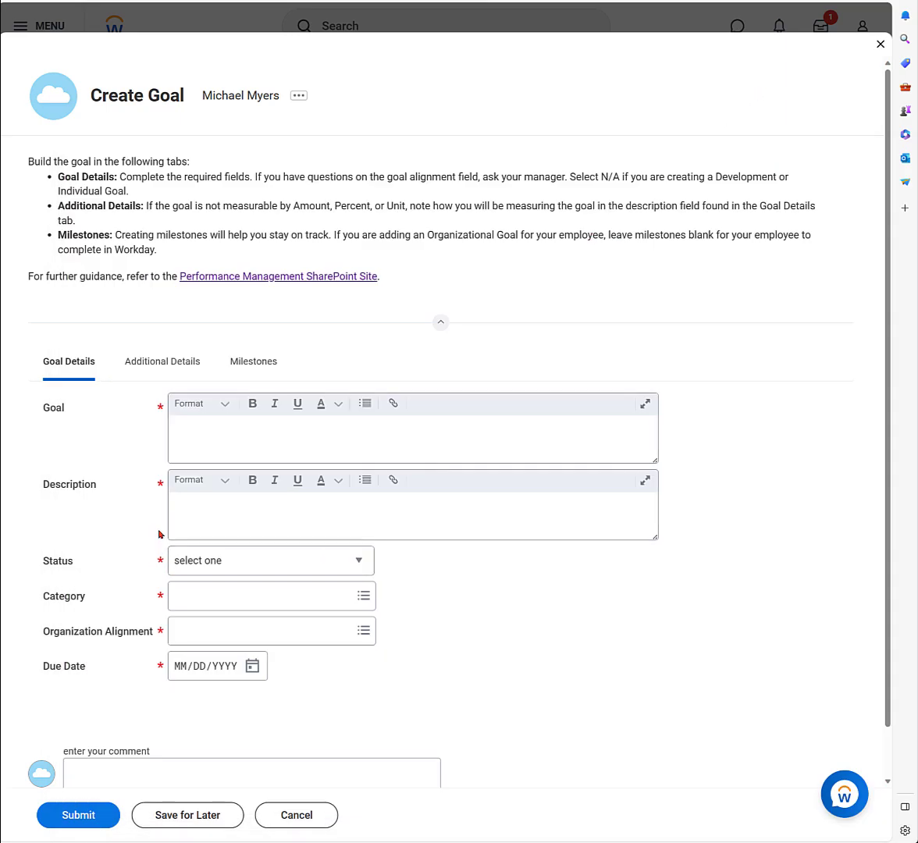
{"action": "left_click", "coordinate": [211, 429]}
{"action": "key", "text": "ctrl+v"}
{"action": "left_click", "coordinate": [211, 507]}
{"action": "key", "text": "ctrl+v"}
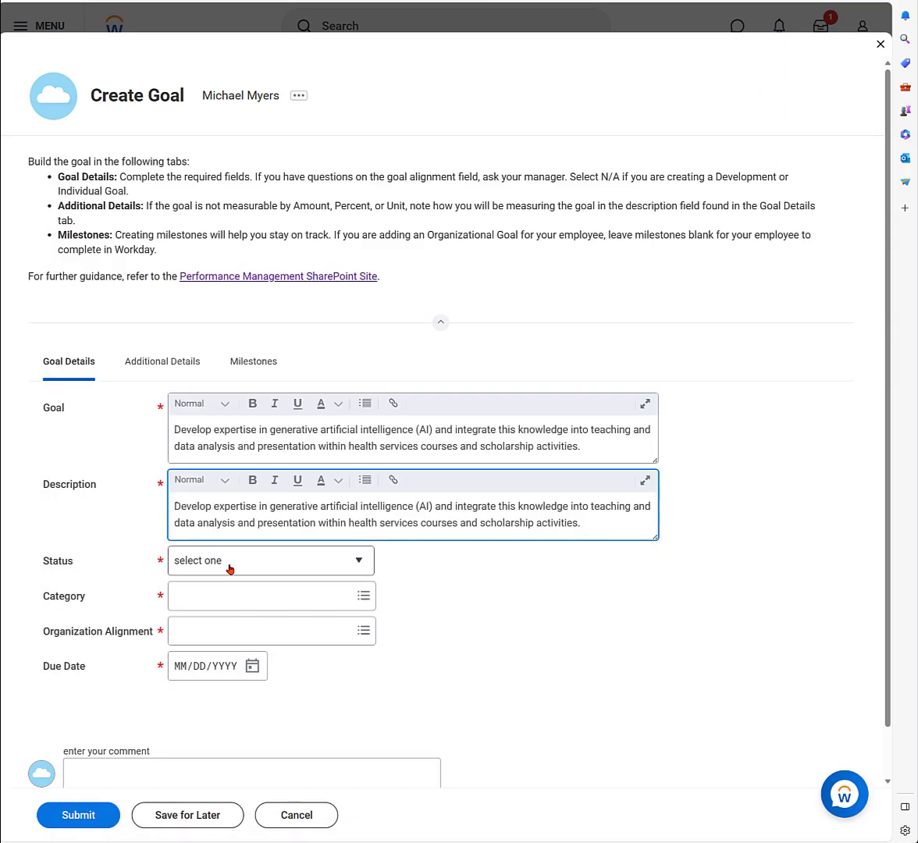
{"action": "left_click", "coordinate": [231, 563]}
{"action": "left_click", "coordinate": [256, 594]}
{"action": "left_click", "coordinate": [271, 594]}
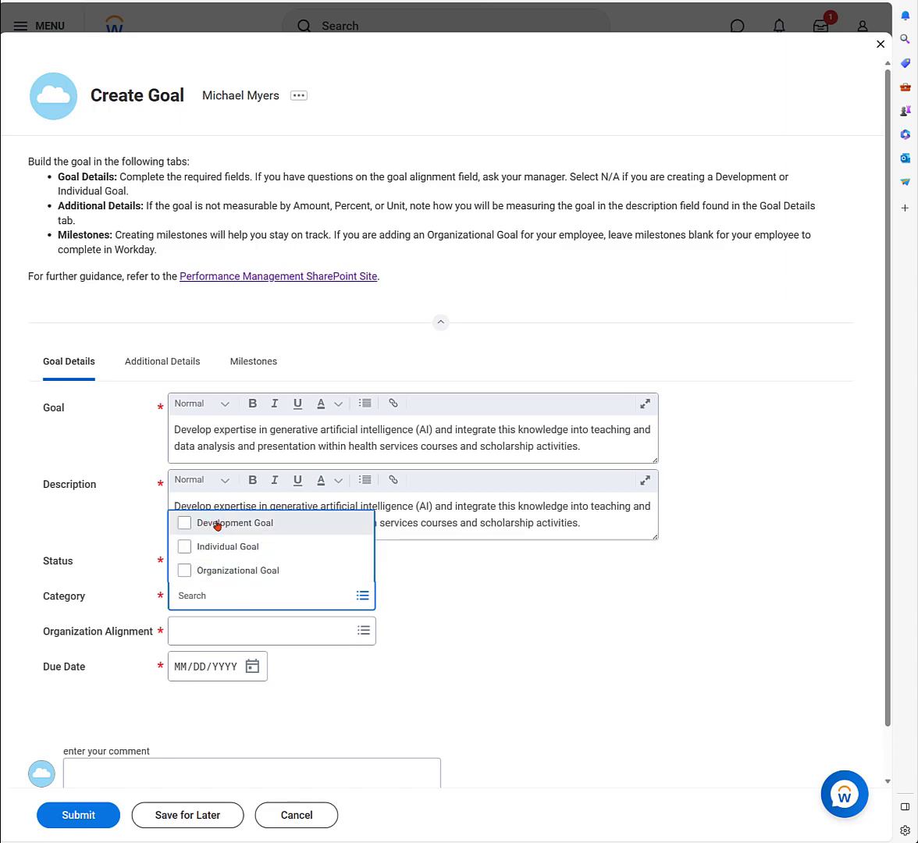
{"action": "left_click", "coordinate": [185, 525]}
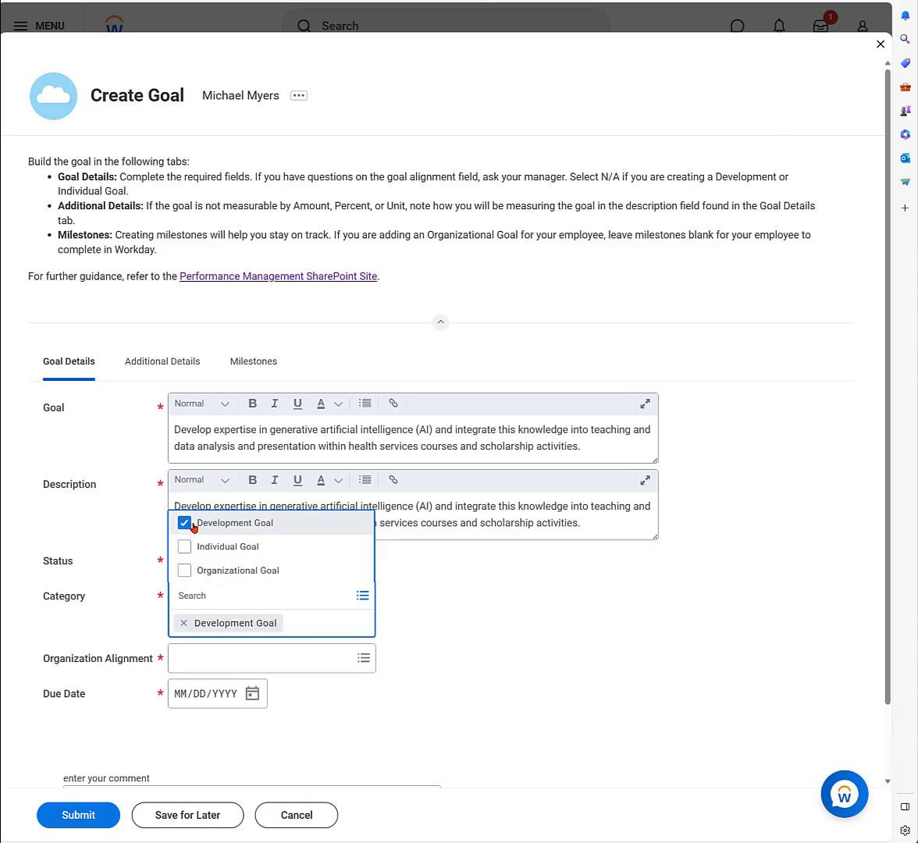
Align the goal with Pillar - Next Gen Education and set its due date to 06/30/2024
{"action": "left_click", "coordinate": [250, 657]}
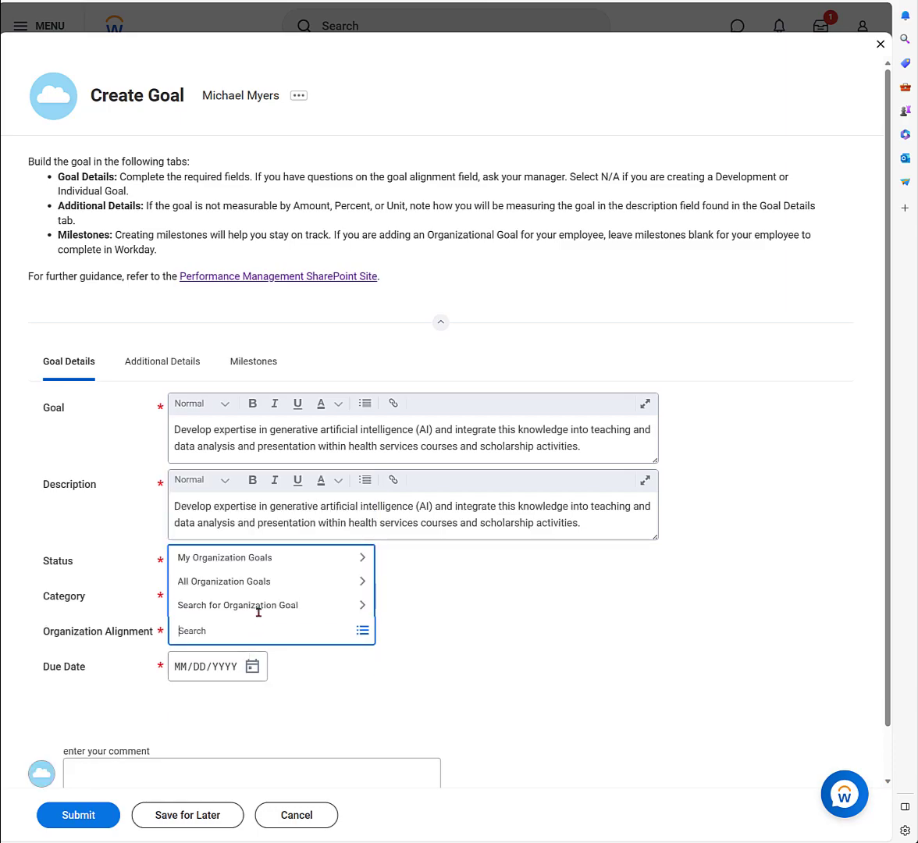
{"action": "left_click", "coordinate": [250, 559]}
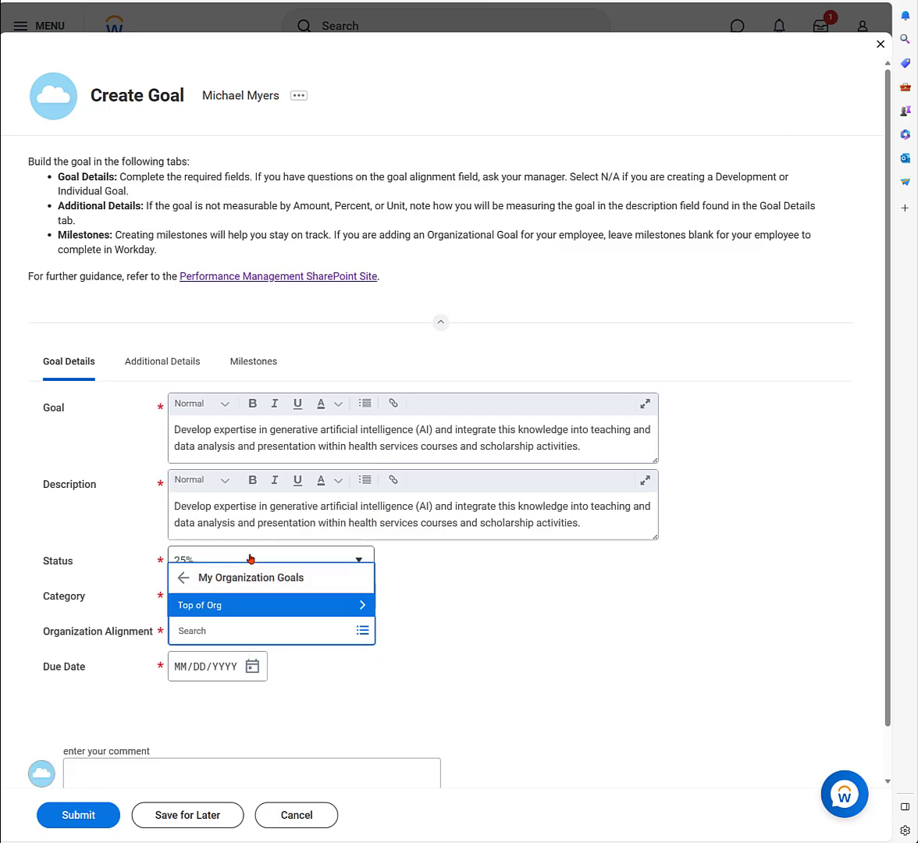
{"action": "left_click", "coordinate": [233, 606]}
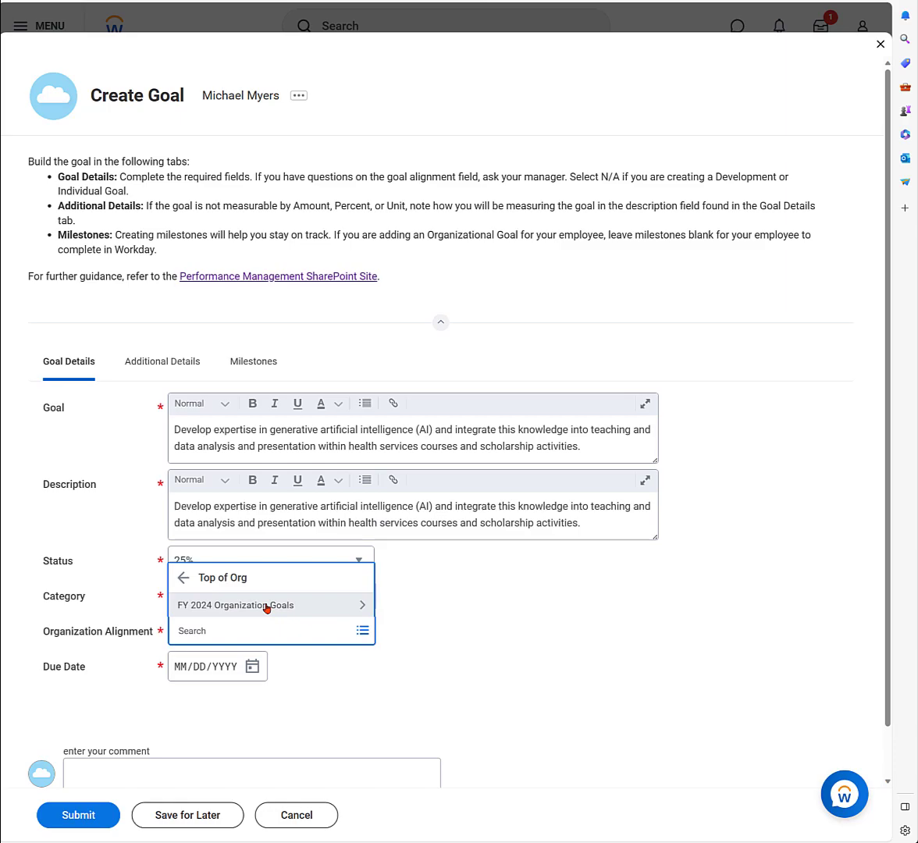
{"action": "left_click", "coordinate": [266, 608]}
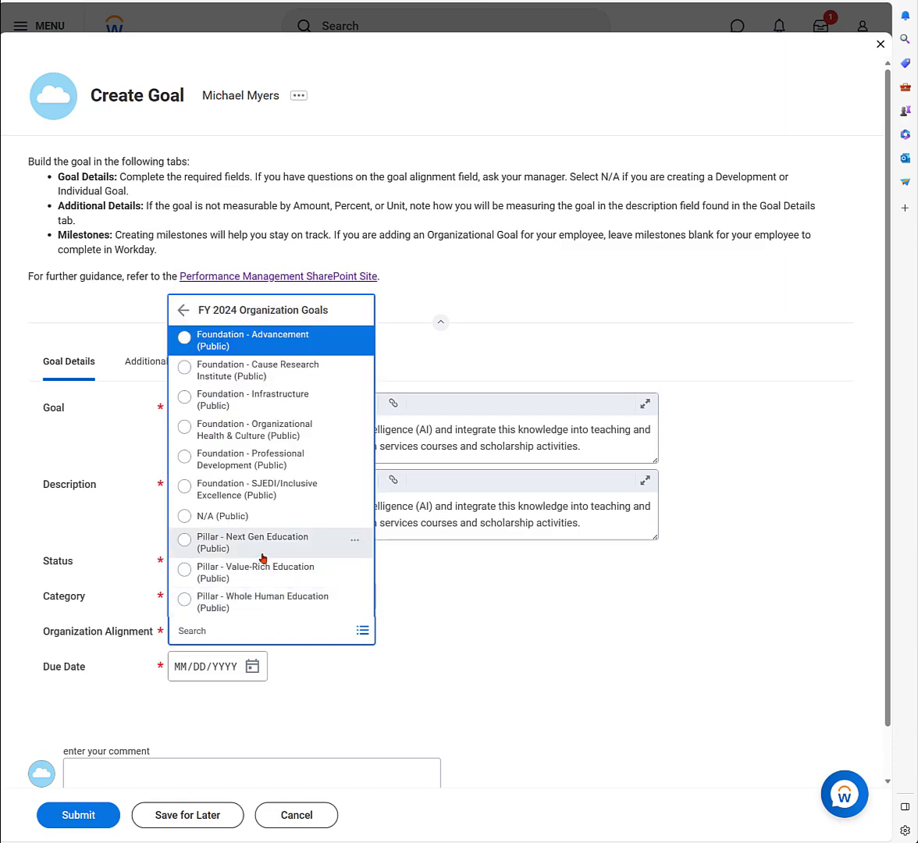
{"action": "left_click", "coordinate": [185, 540]}
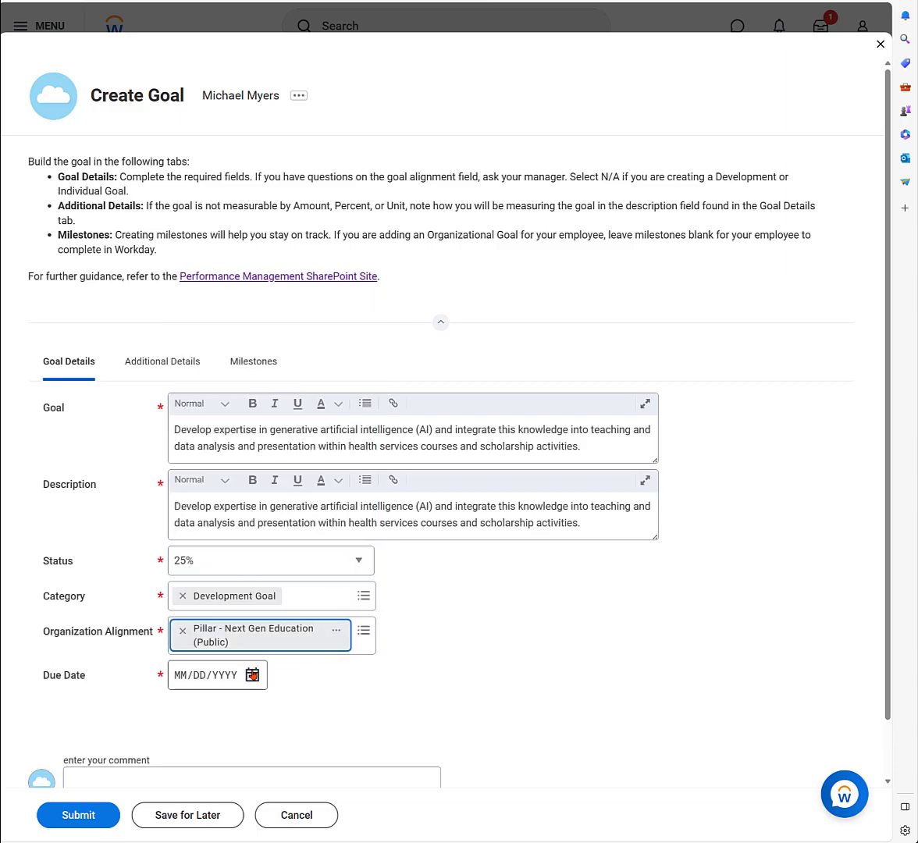
{"action": "left_click", "coordinate": [252, 674]}
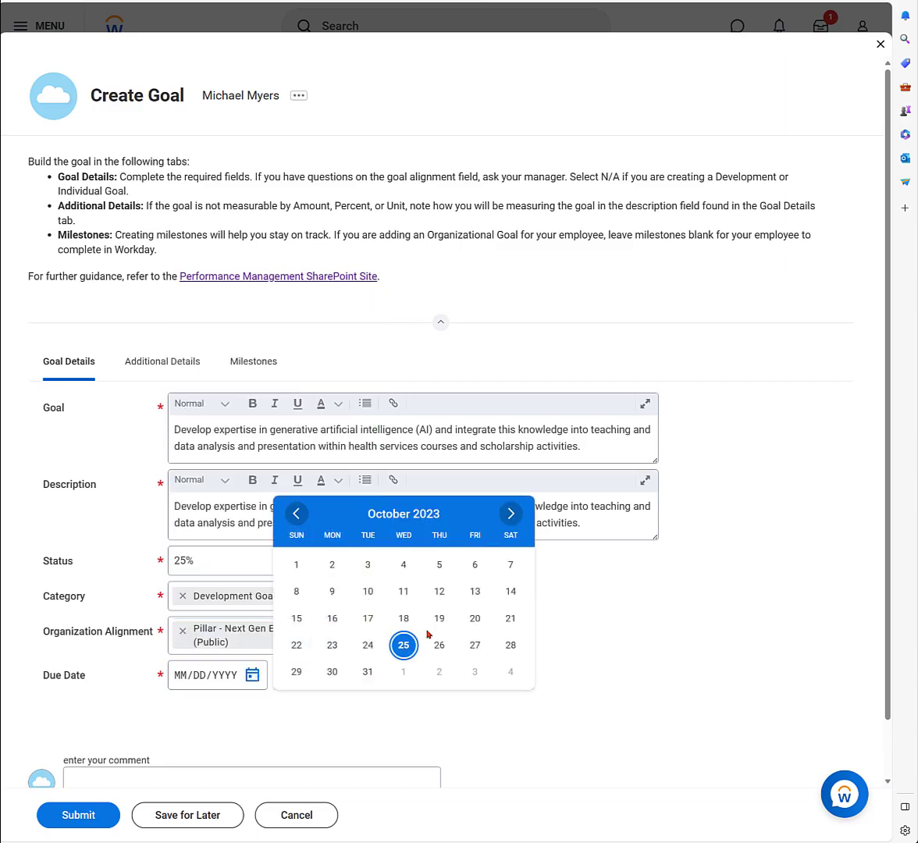
{"action": "left_click", "coordinate": [510, 513]}
{"action": "left_click", "coordinate": [511, 513]}
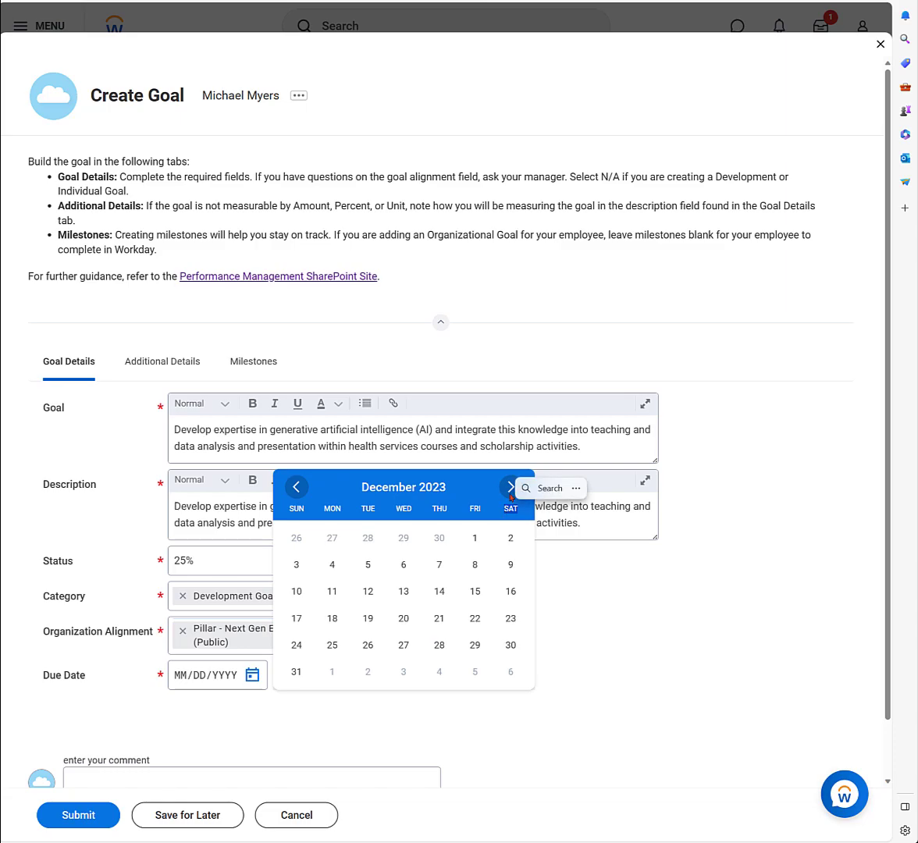
{"action": "left_click", "coordinate": [510, 512]}
{"action": "left_click", "coordinate": [511, 512]}
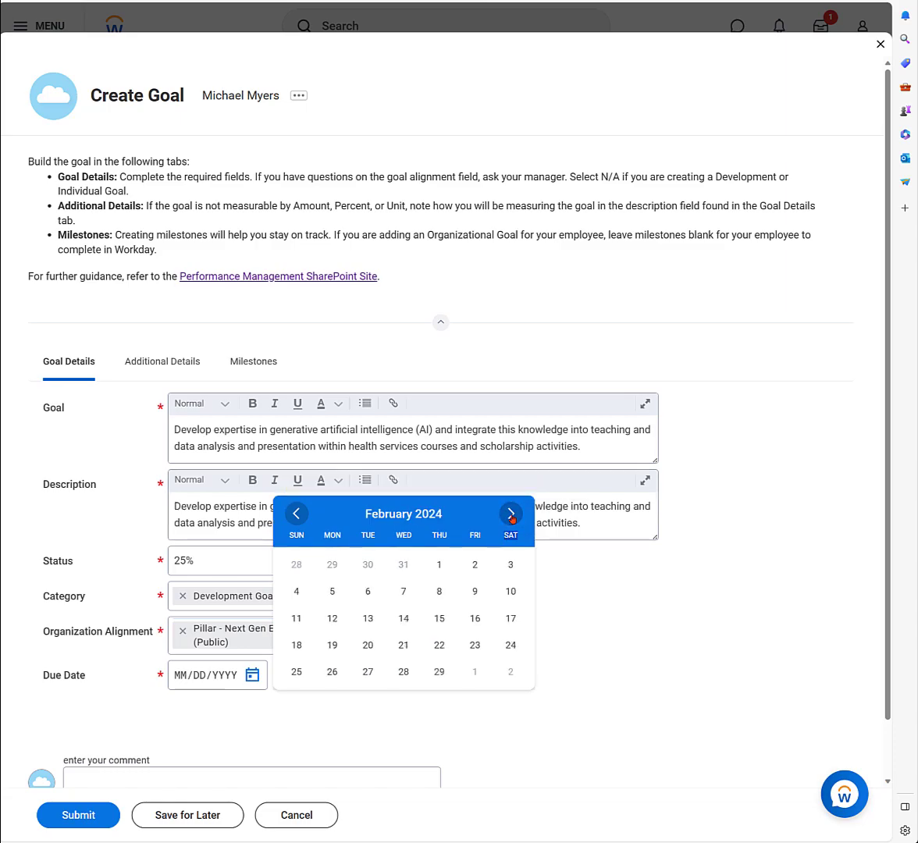
{"action": "type", "text": "06302024"}
{"action": "scroll", "coordinate": [410, 657], "scroll_direction": "down", "scroll_amount": 1}
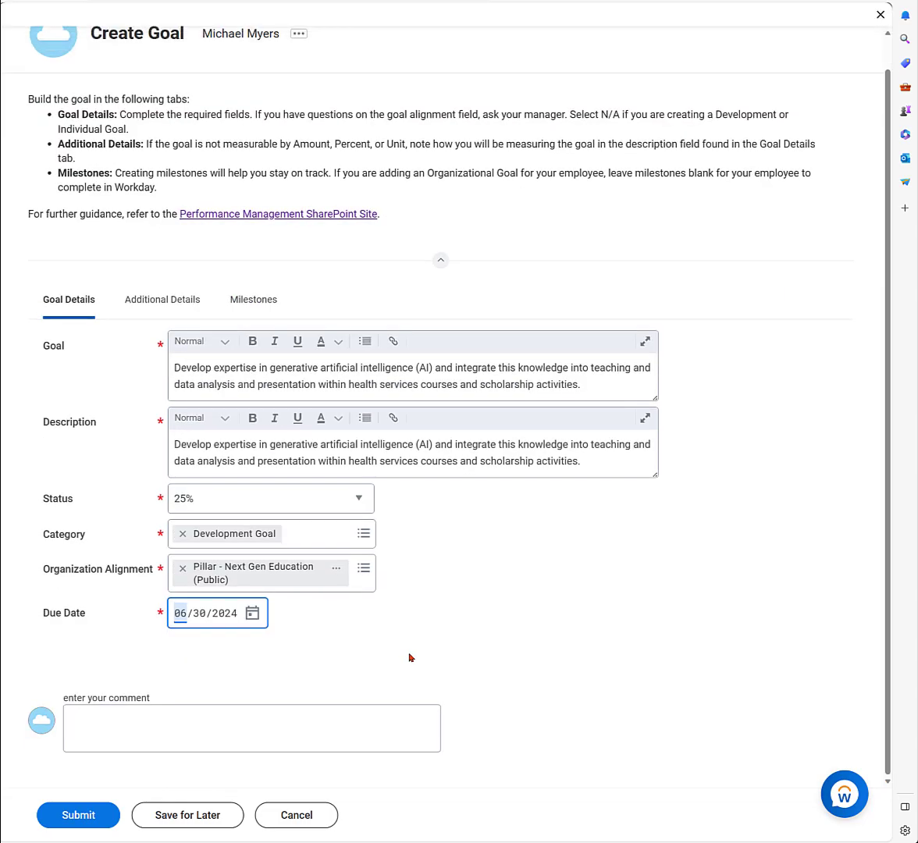
Add a milestone row with the Q1 generative AI learning journey text copied from cell D16
{"action": "left_click", "coordinate": [255, 301]}
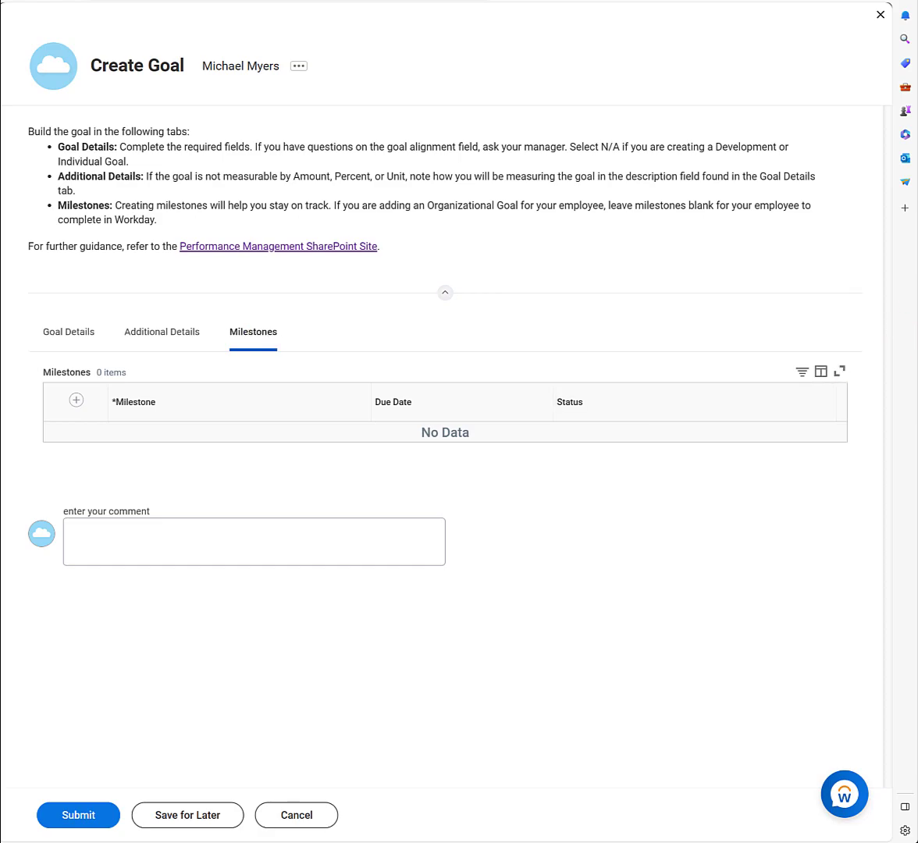
{"action": "key", "text": "alt+Tab"}
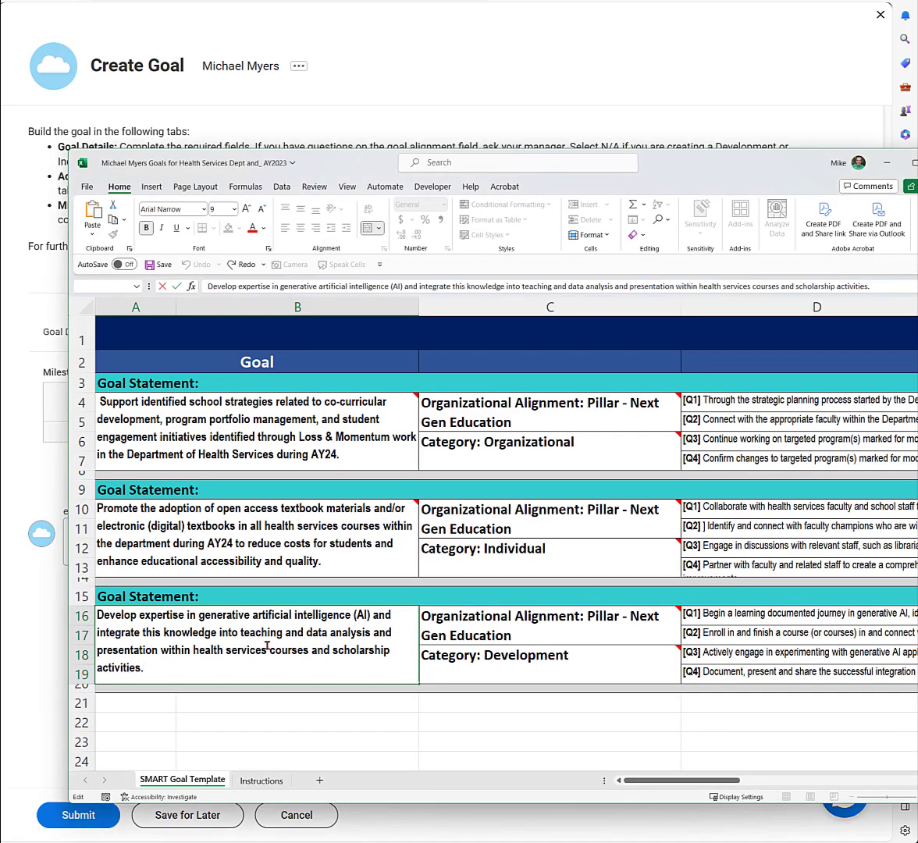
{"action": "left_click", "coordinate": [716, 615]}
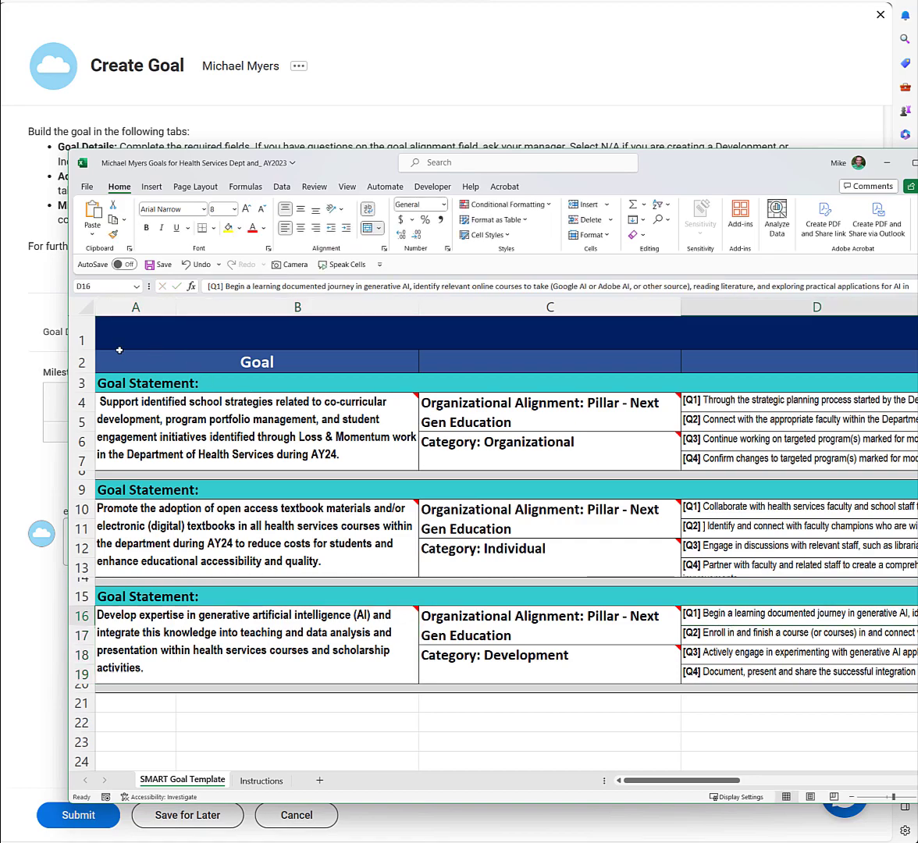
{"action": "left_click_drag", "start_coordinate": [225, 285], "coordinate": [910, 286]}
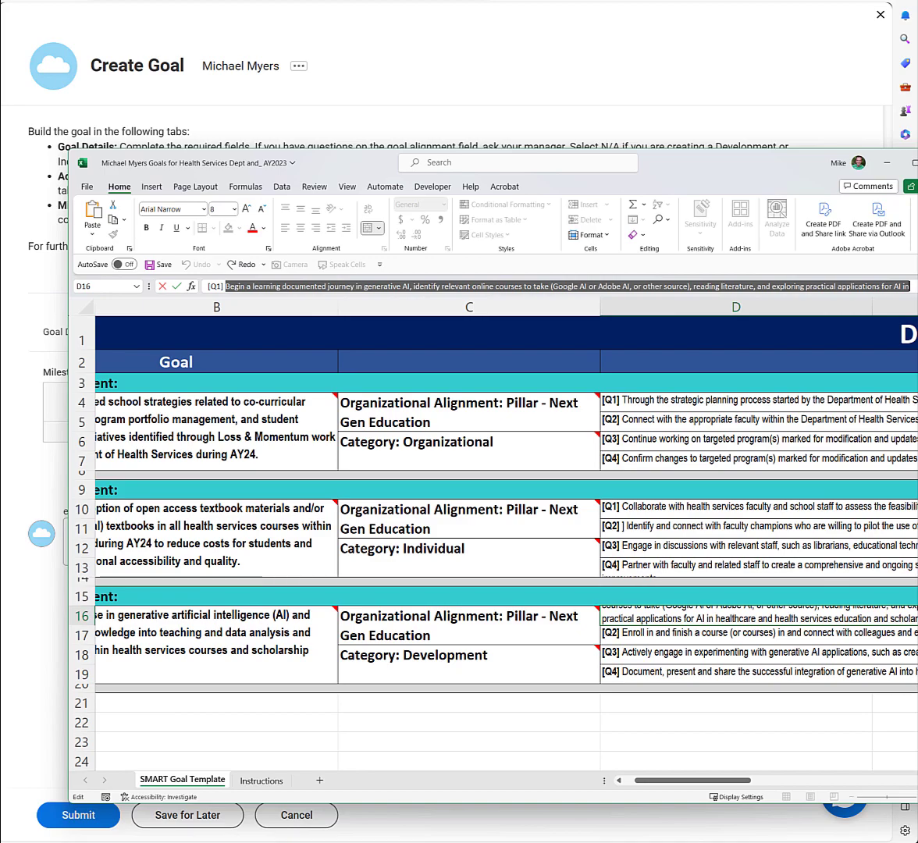
{"action": "left_click", "coordinate": [299, 286]}
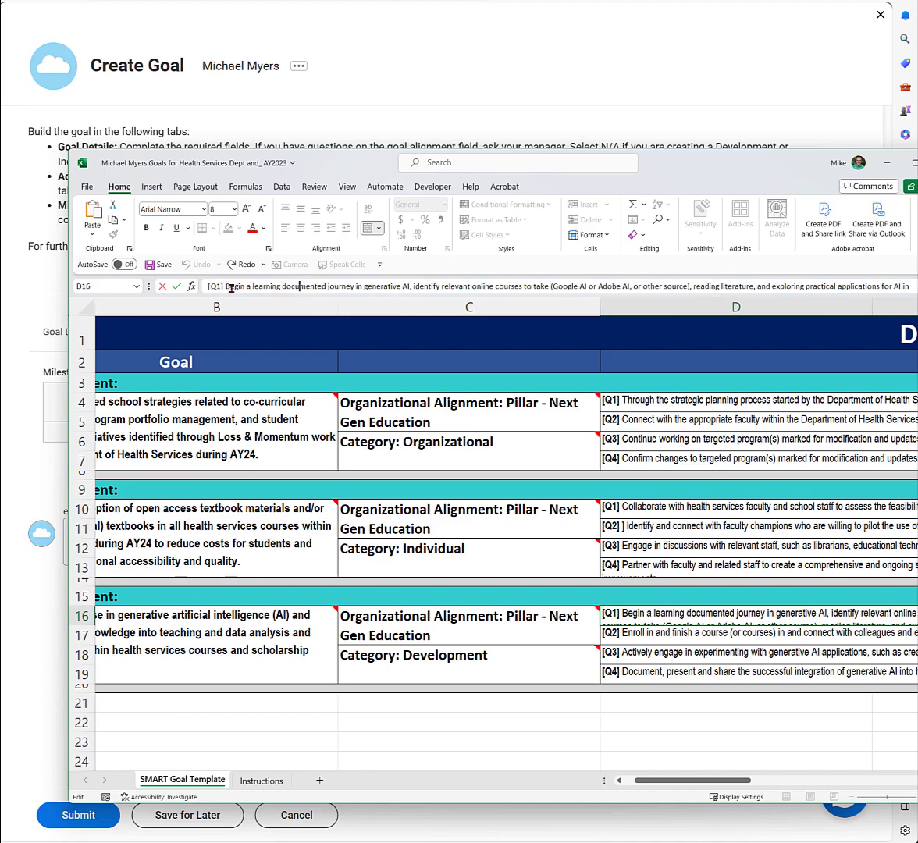
{"action": "mouse_move", "coordinate": [224, 286]}
{"action": "left_mouse_down"}
{"action": "mouse_move", "coordinate": [617, 285]}
{"action": "mouse_move", "coordinate": [738, 303]}
{"action": "left_mouse_up"}
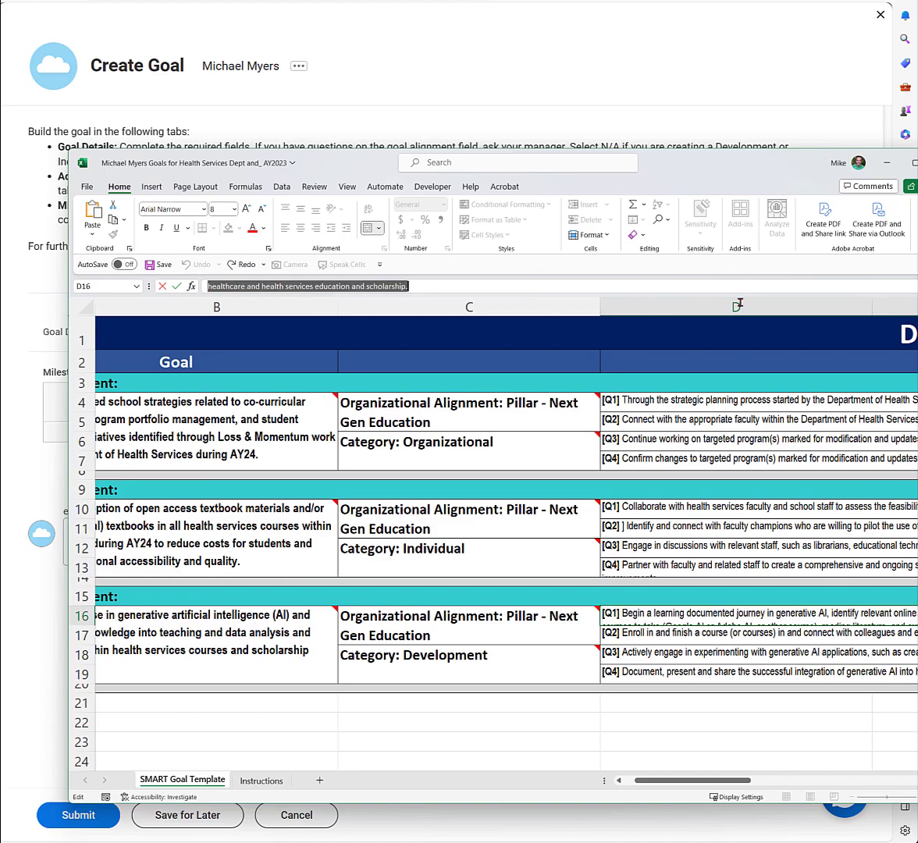
{"action": "left_click", "coordinate": [406, 82]}
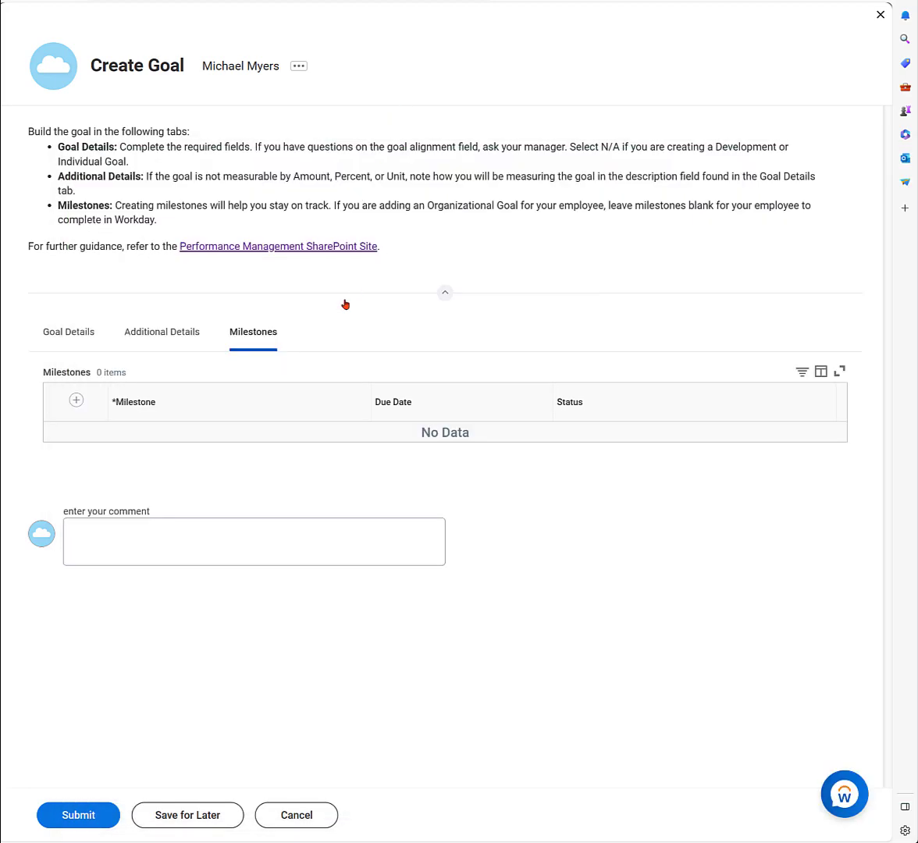
{"action": "left_click", "coordinate": [76, 399]}
{"action": "left_click", "coordinate": [139, 437]}
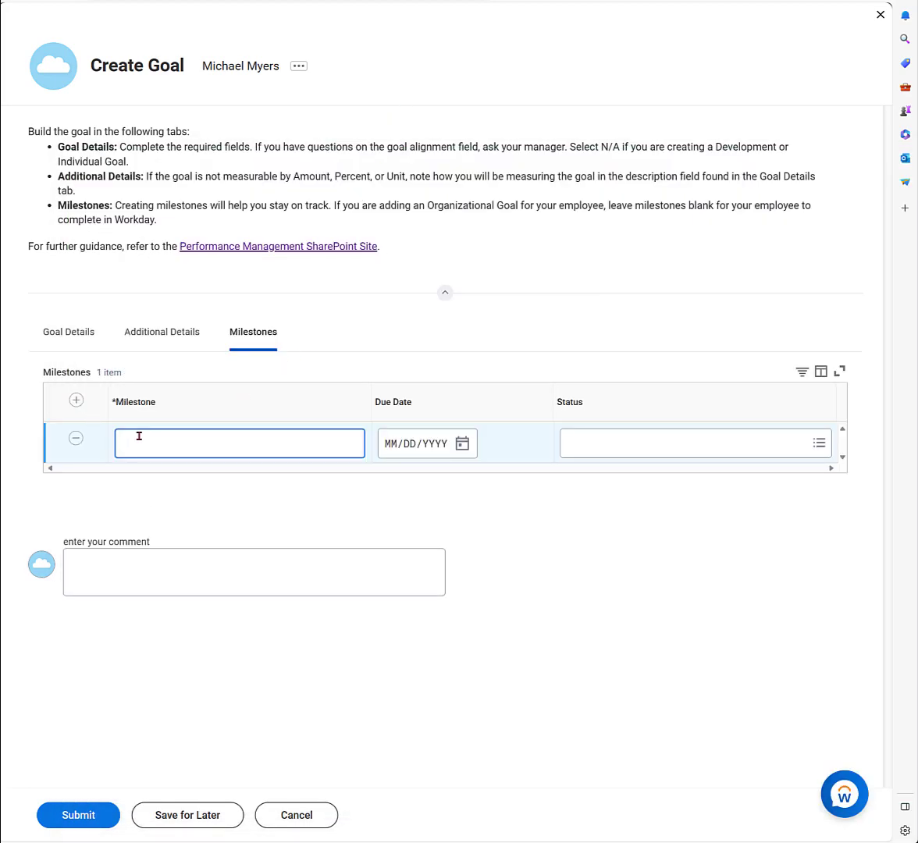
{"action": "key", "text": "ctrl+v"}
Set the milestone due 09/30/2023 at 100% status, then add a second row
{"action": "left_click", "coordinate": [412, 444]}
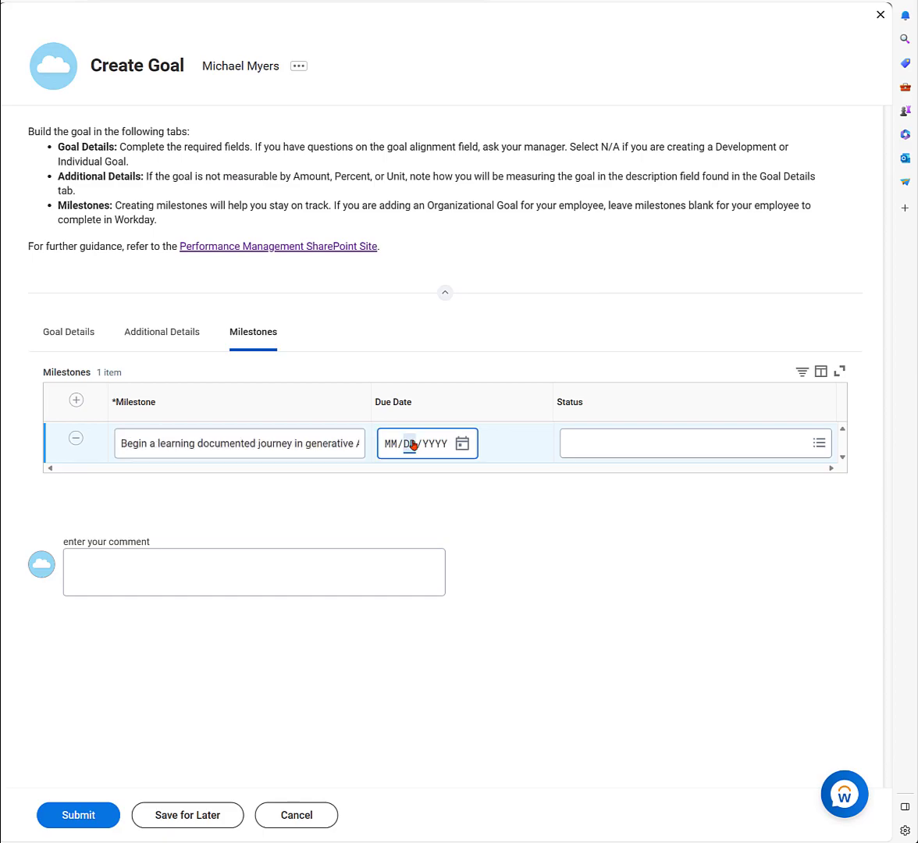
{"action": "left_click", "coordinate": [462, 443]}
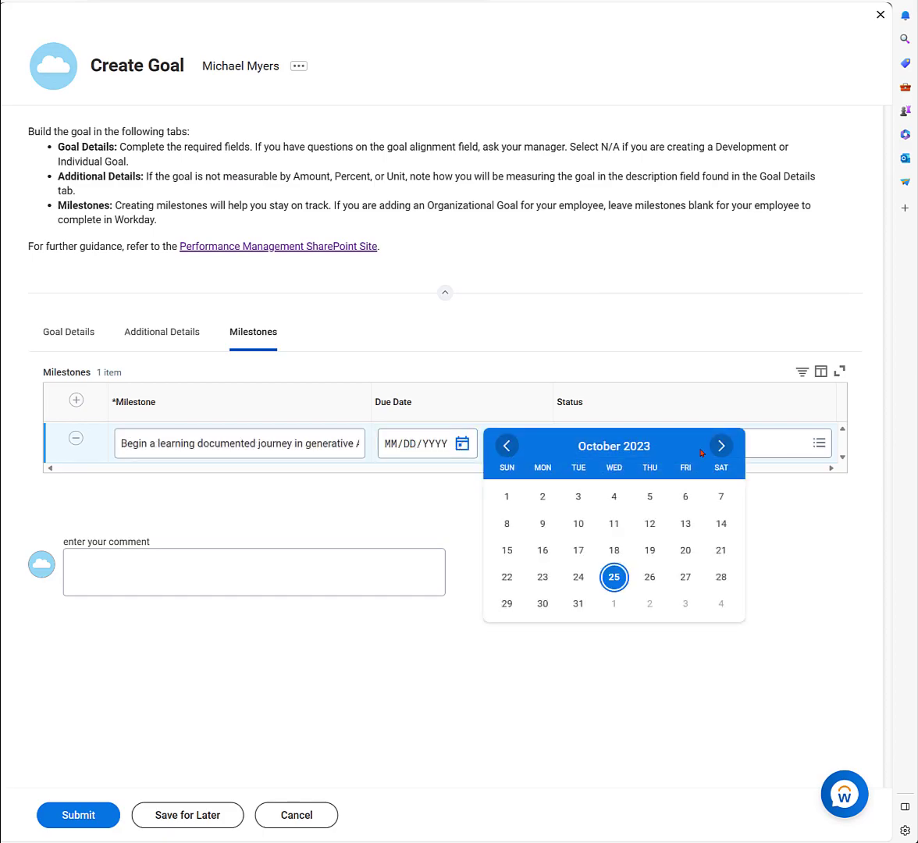
{"action": "left_click", "coordinate": [507, 446]}
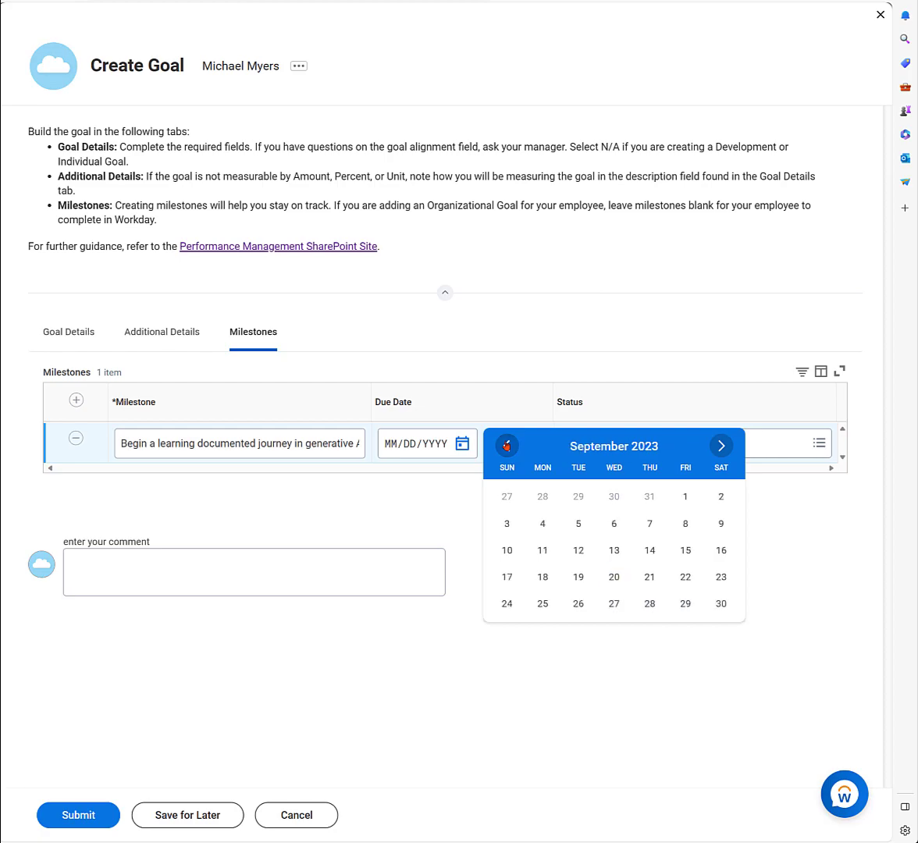
{"action": "left_click", "coordinate": [721, 603]}
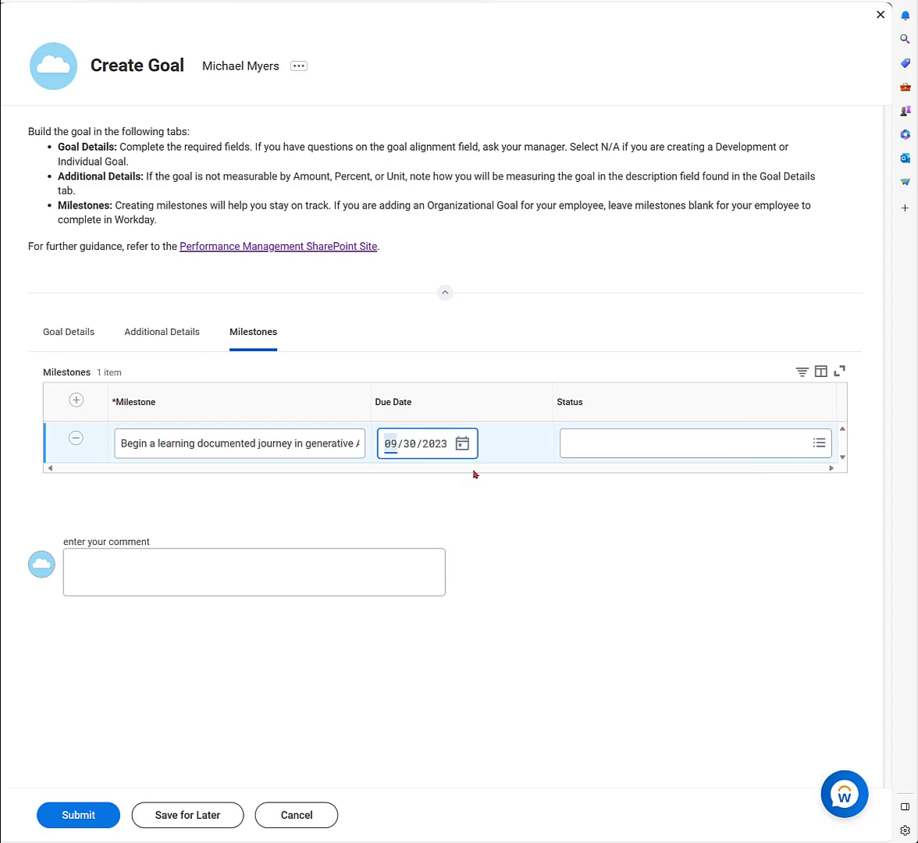
{"action": "left_click", "coordinate": [619, 444]}
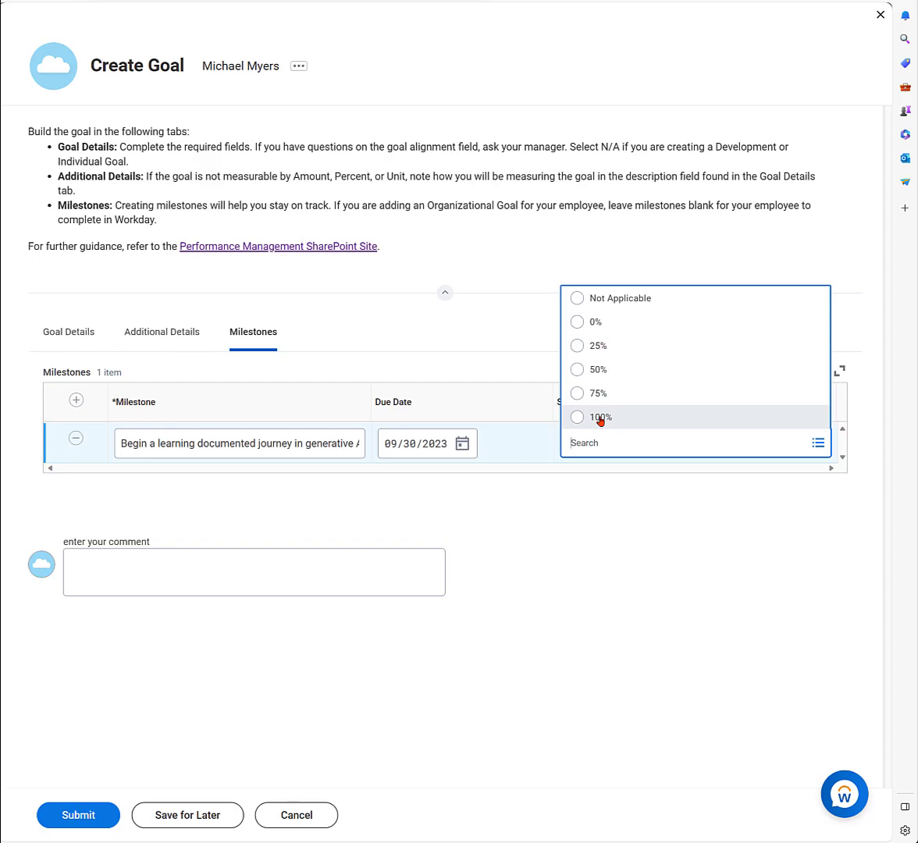
{"action": "left_click", "coordinate": [599, 418]}
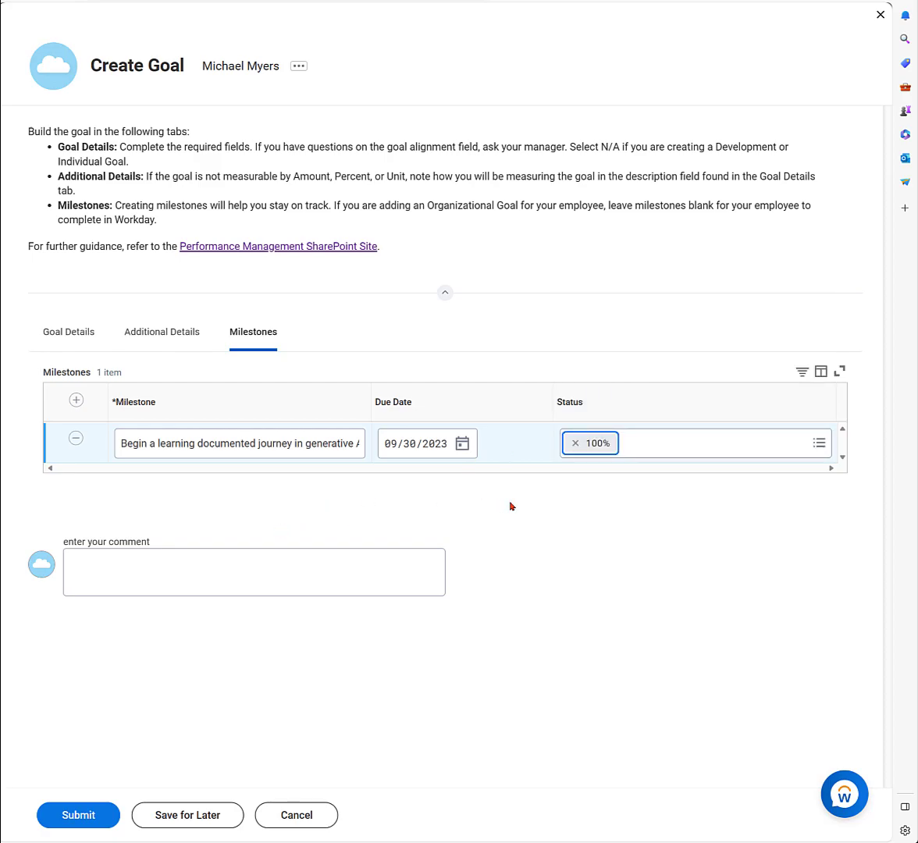
{"action": "left_click", "coordinate": [524, 543]}
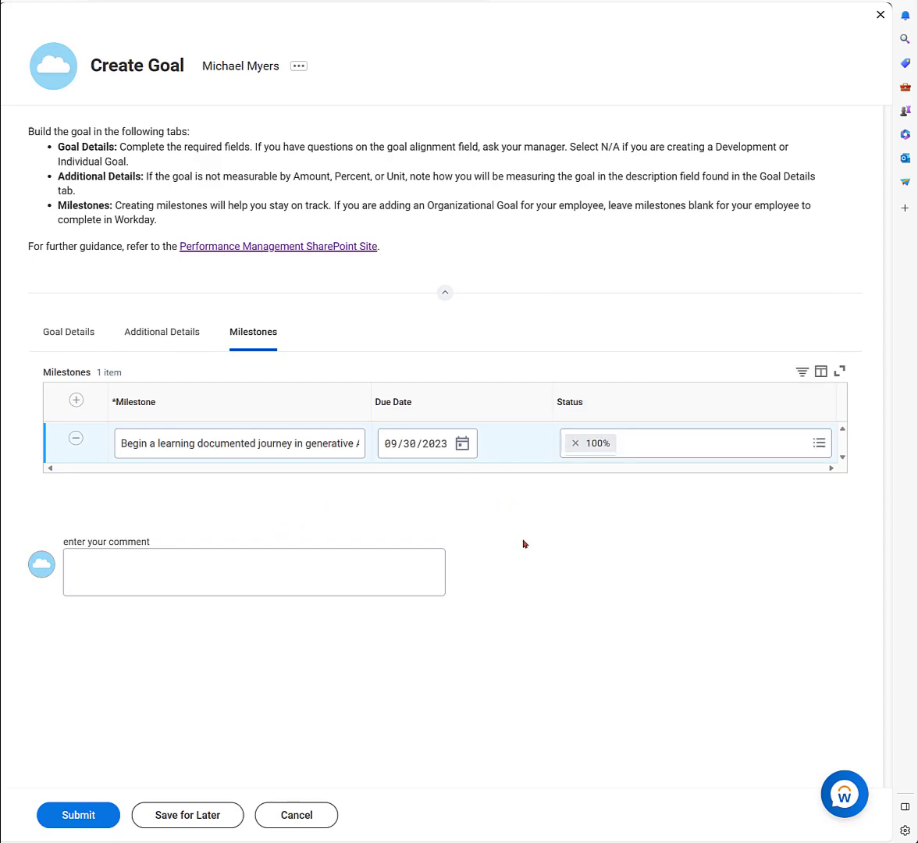
{"action": "left_click", "coordinate": [75, 401]}
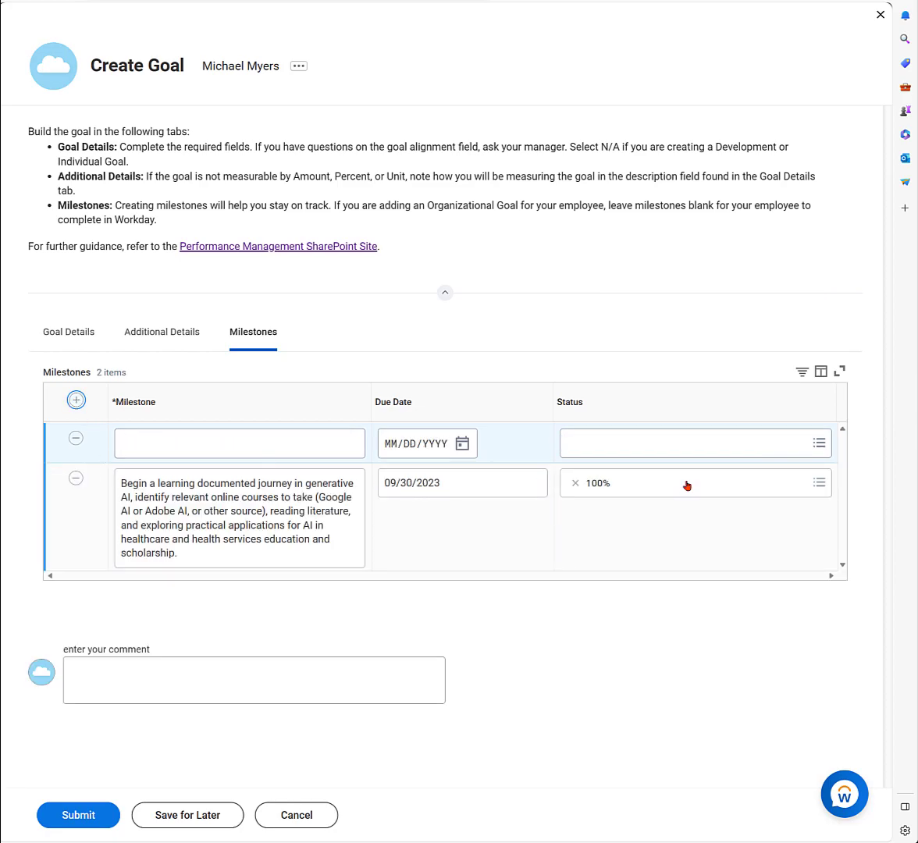
Copy the Q2 milestone text from cell D17 of the goals workbook
{"action": "key", "text": "alt+Tab"}
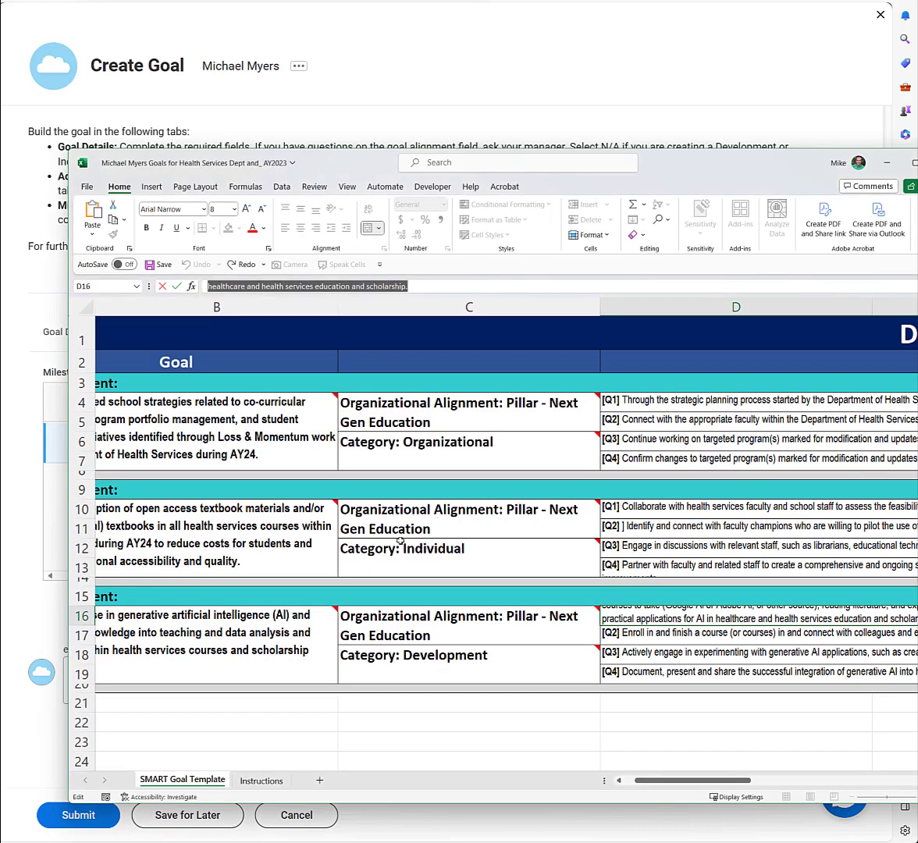
{"action": "left_click", "coordinate": [654, 633]}
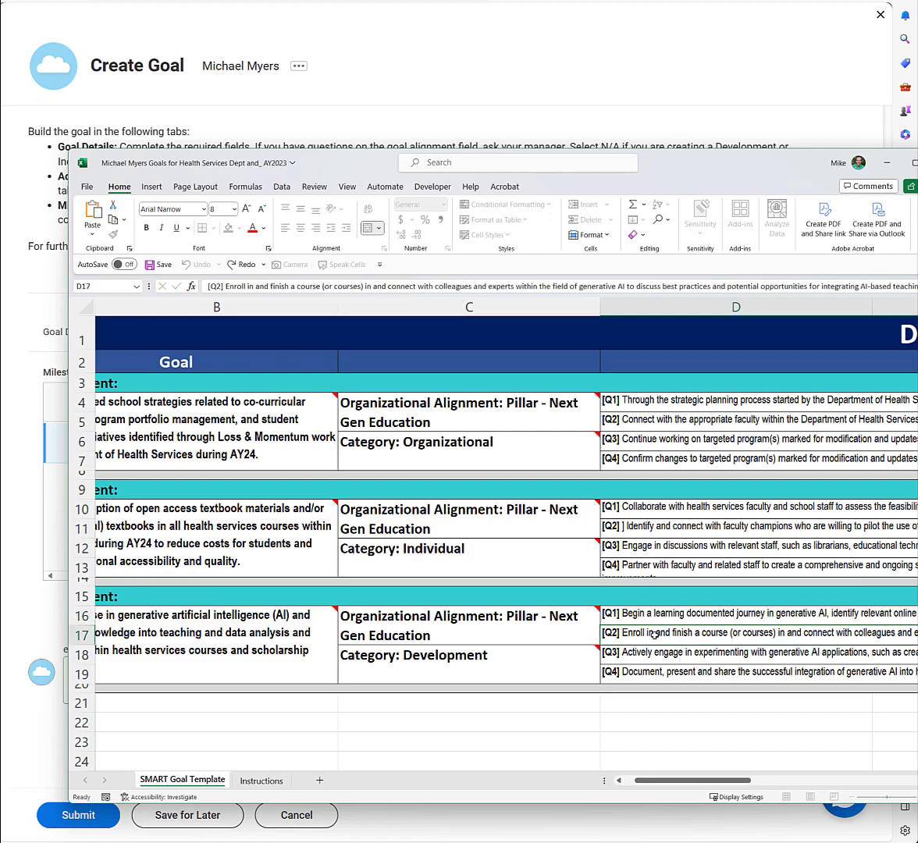
{"action": "double_click", "coordinate": [246, 286]}
{"action": "left_click_drag", "start_coordinate": [247, 287], "coordinate": [907, 292]}
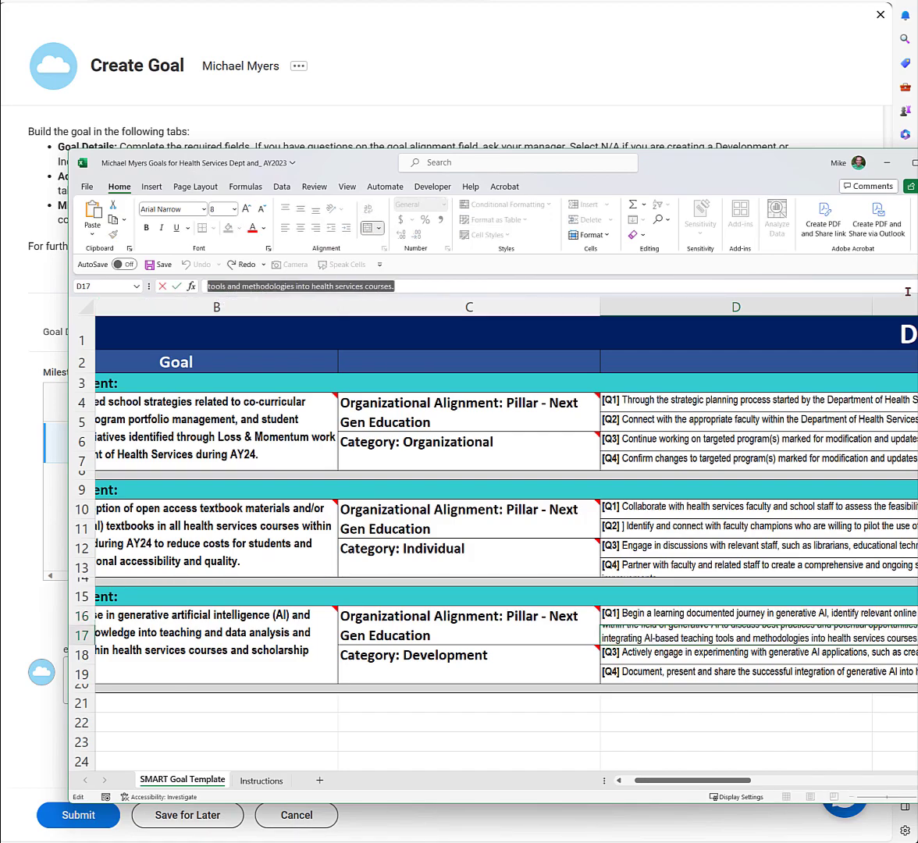
Paste the Q2 text as a new milestone, then fill in its 12/31/2023 due date and status
{"action": "left_click", "coordinate": [25, 283]}
{"action": "left_click", "coordinate": [171, 442]}
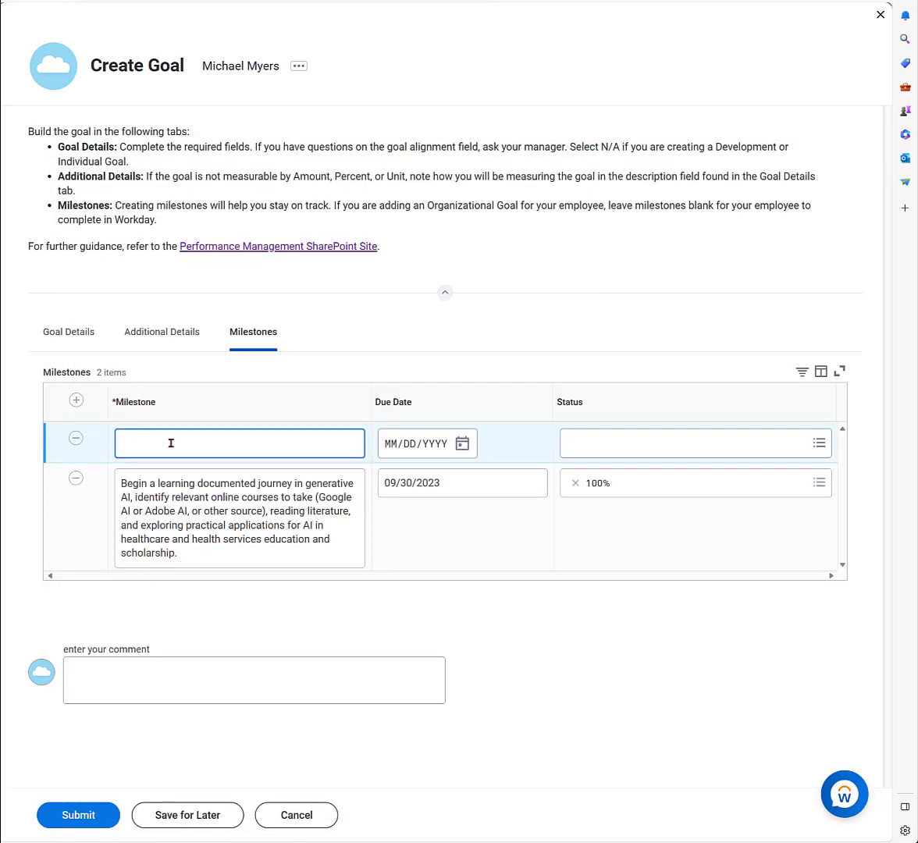
{"action": "key", "text": "ctrl+v"}
{"action": "left_click", "coordinate": [416, 446]}
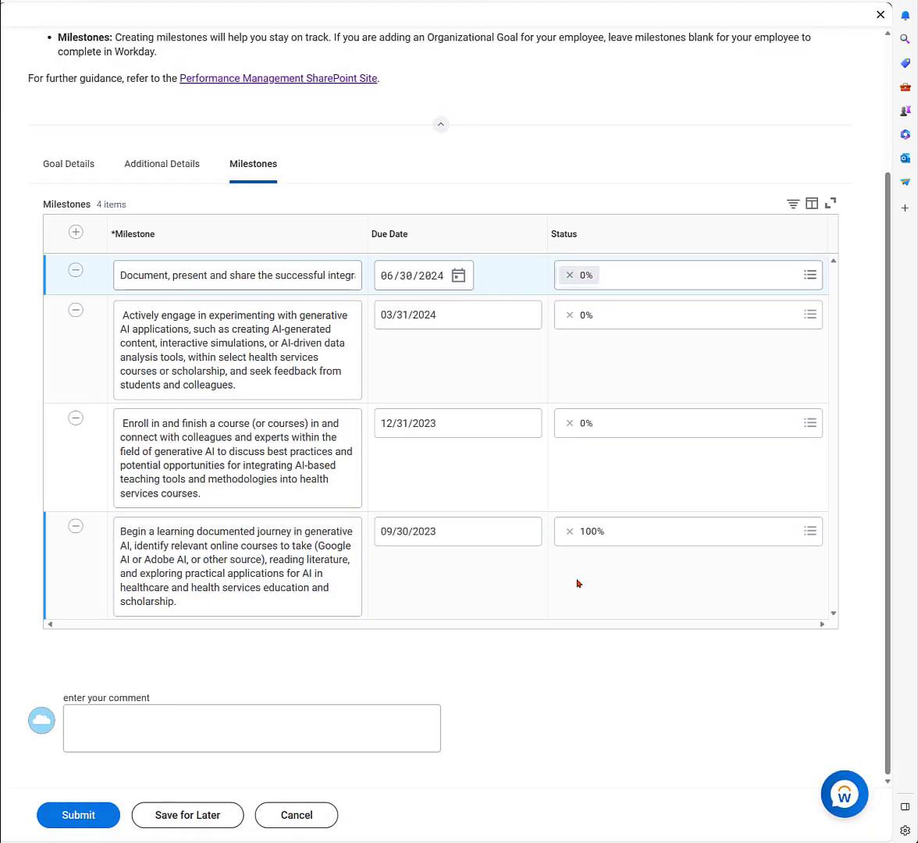
{"action": "left_click", "coordinate": [578, 581]}
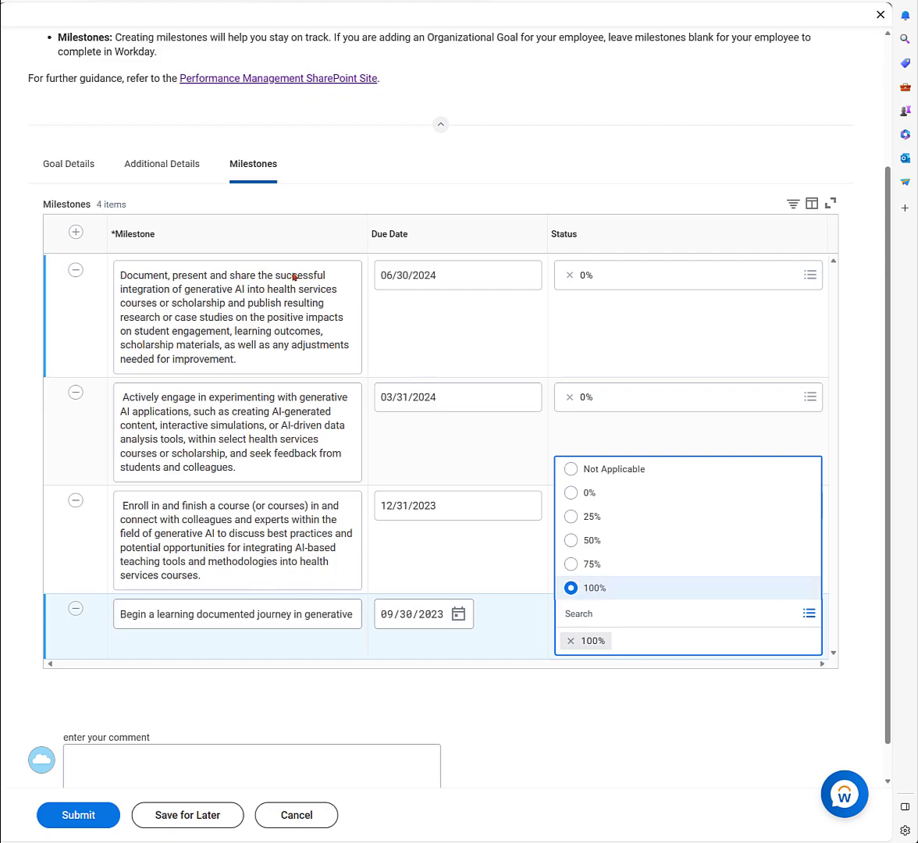
{"action": "scroll", "coordinate": [286, 290], "scroll_direction": "down", "scroll_amount": 1}
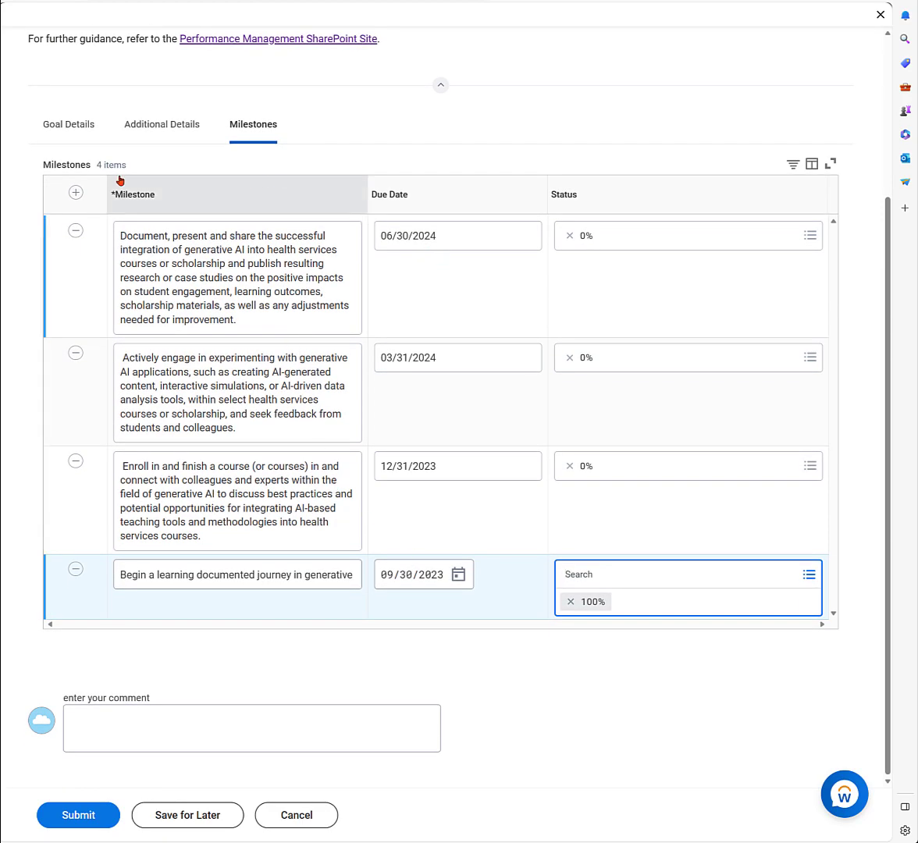
Review the Goal Details tab and submit the generative AI development goal
{"action": "left_click", "coordinate": [68, 125]}
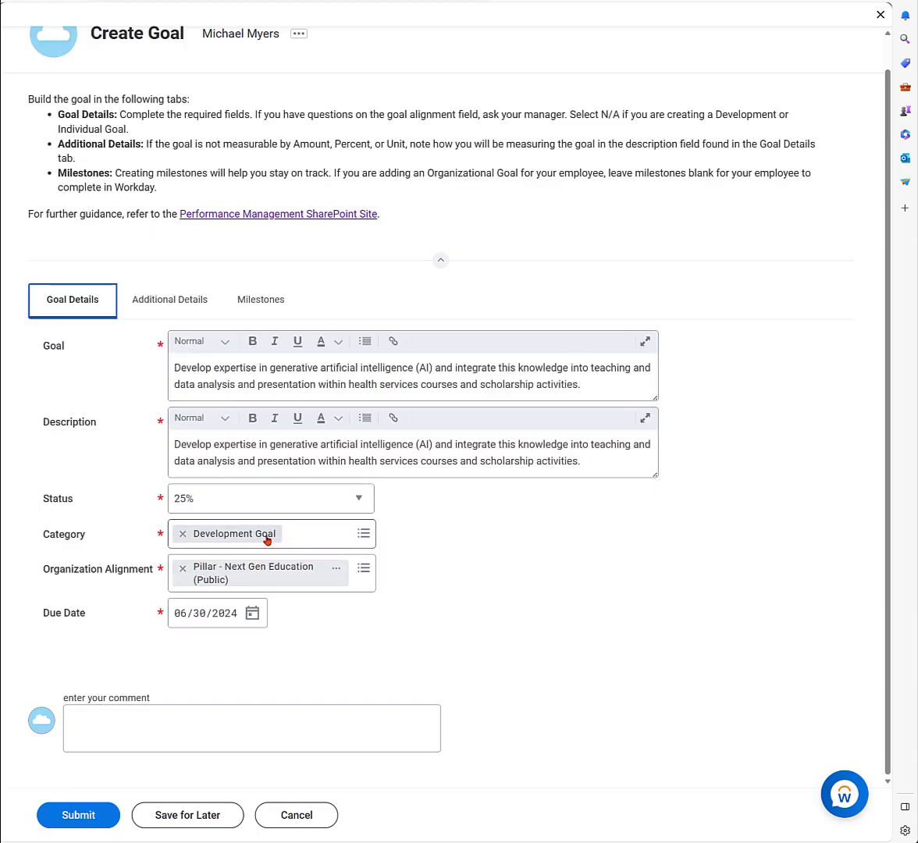
{"action": "left_click", "coordinate": [88, 815]}
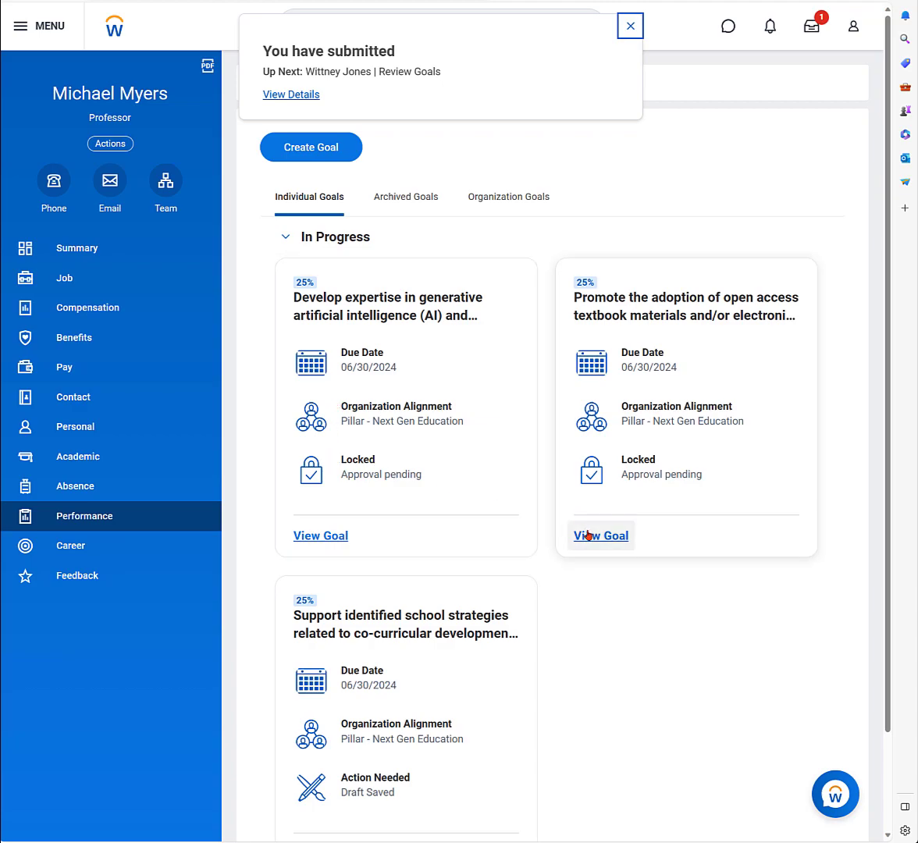
Dismiss the 'You have submitted' popup and return to the top of the three goal cards
{"action": "scroll", "coordinate": [338, 619], "scroll_direction": "down", "scroll_amount": 2}
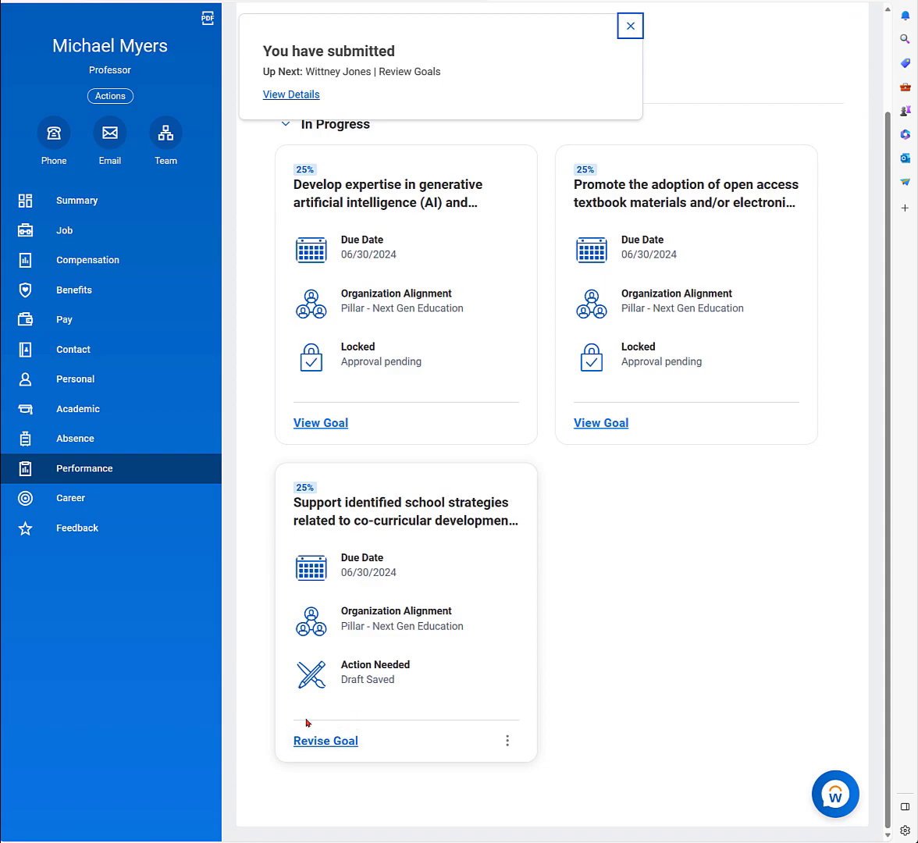
{"action": "left_click", "coordinate": [323, 742]}
{"action": "left_click", "coordinate": [325, 742]}
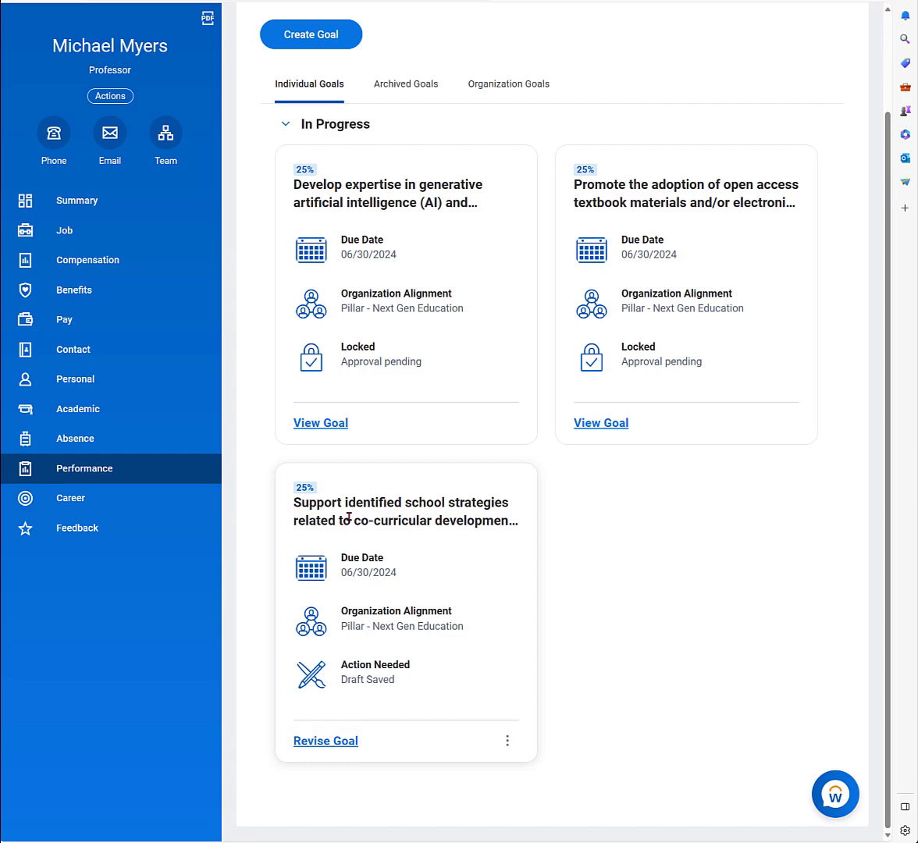
{"action": "scroll", "coordinate": [448, 126], "scroll_direction": "up", "scroll_amount": 2}
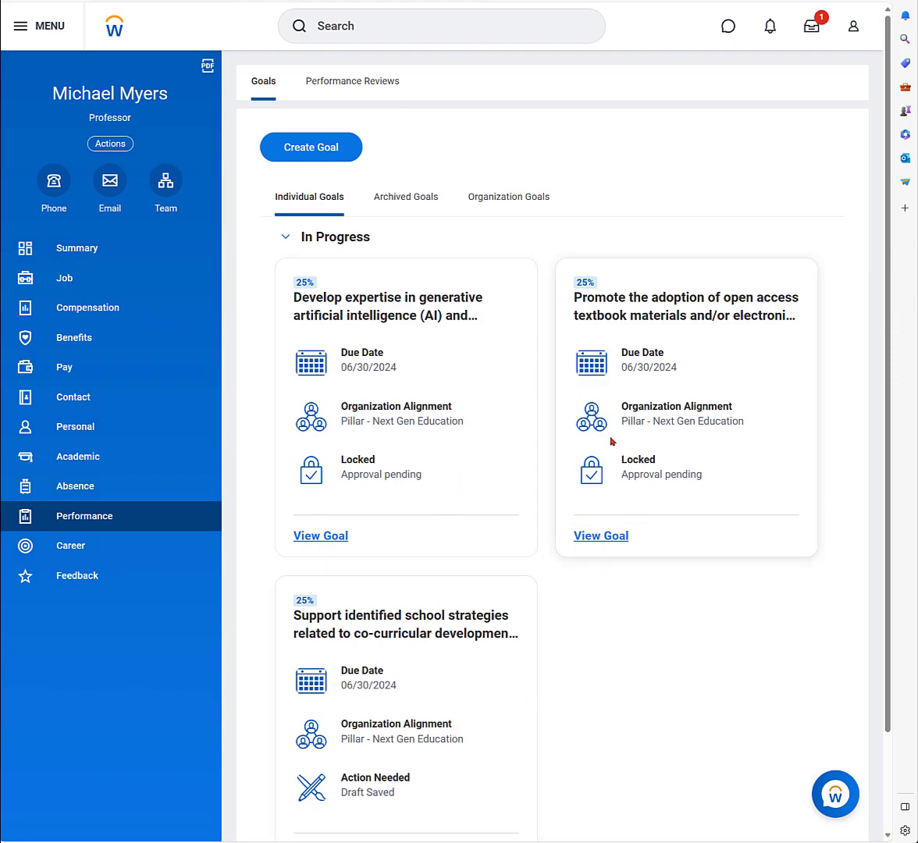
Open the Inbox's Revise Goal task for the saved school-strategies draft
{"action": "left_click", "coordinate": [812, 26]}
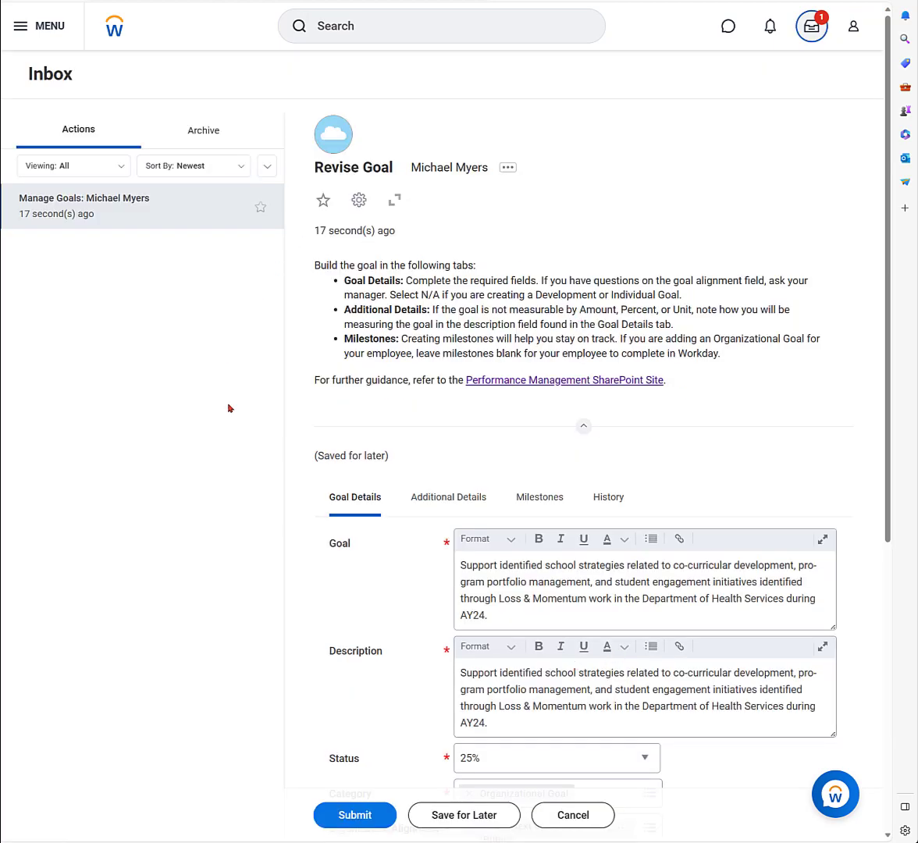